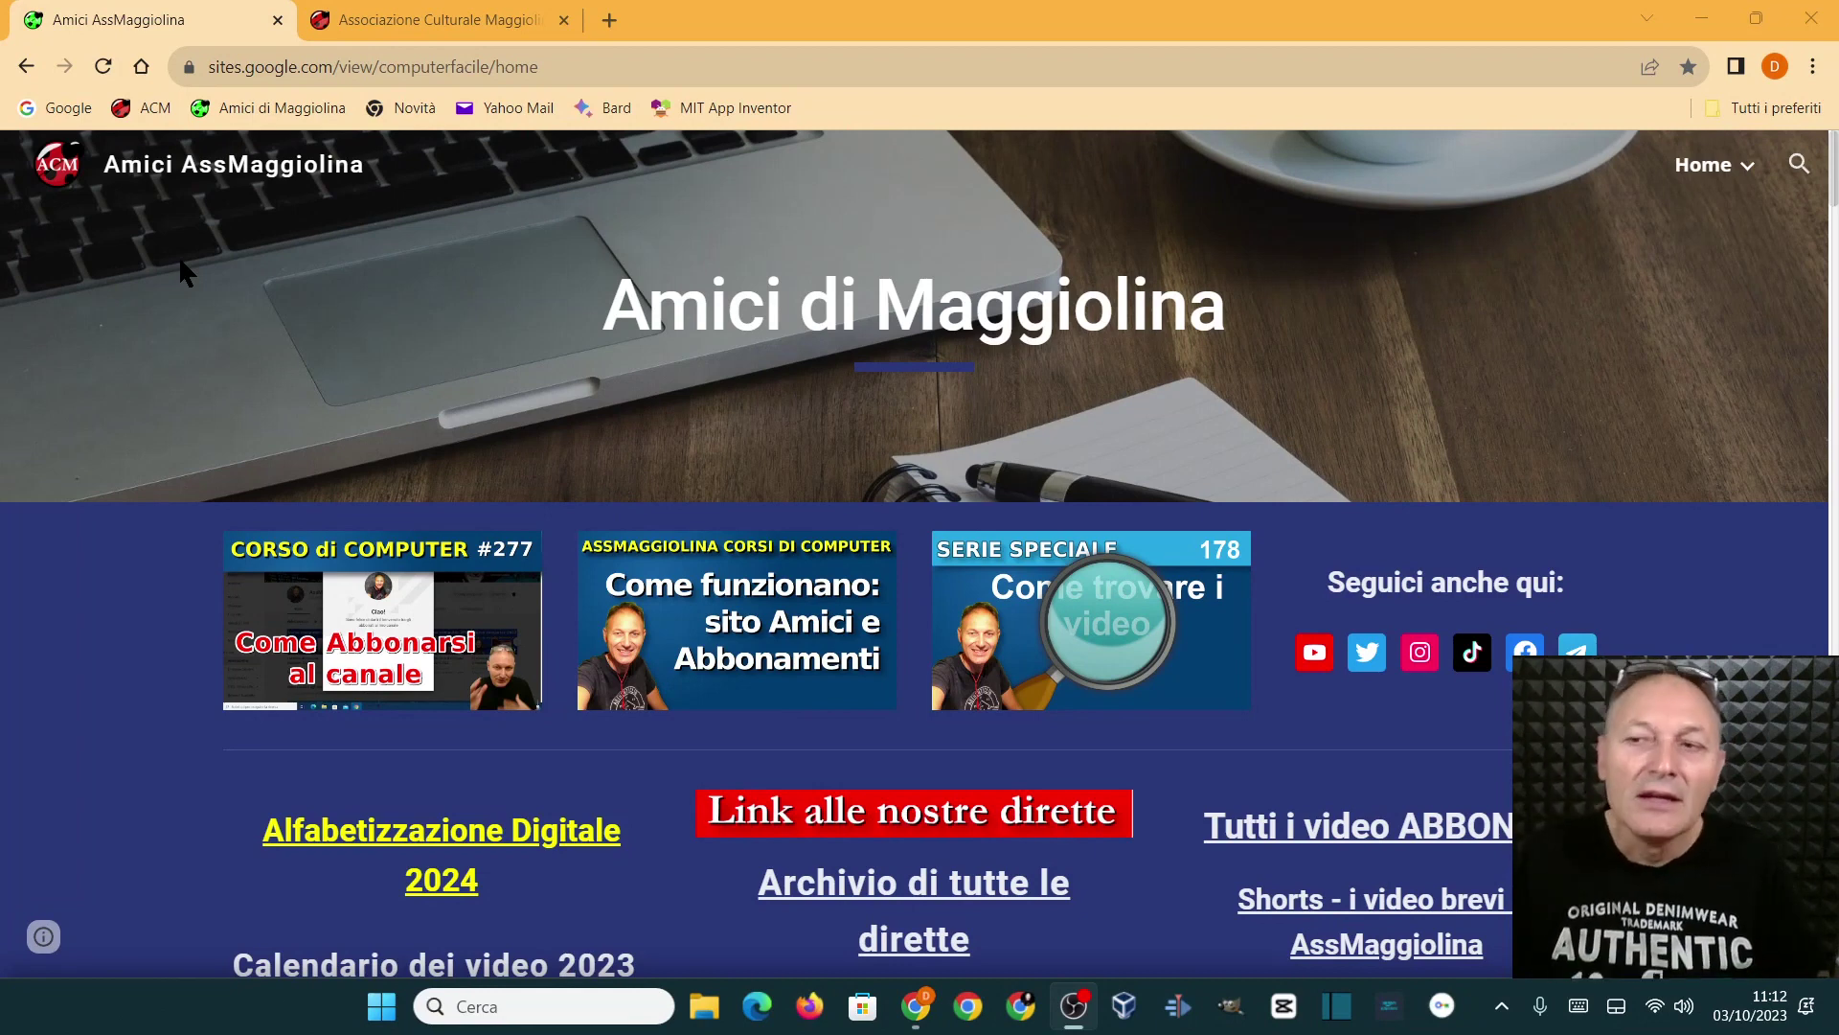
Step: Launch Google Drive in a new tab and open the Spese di casa folder
{"action": "left_click", "coordinate": [609, 19]}
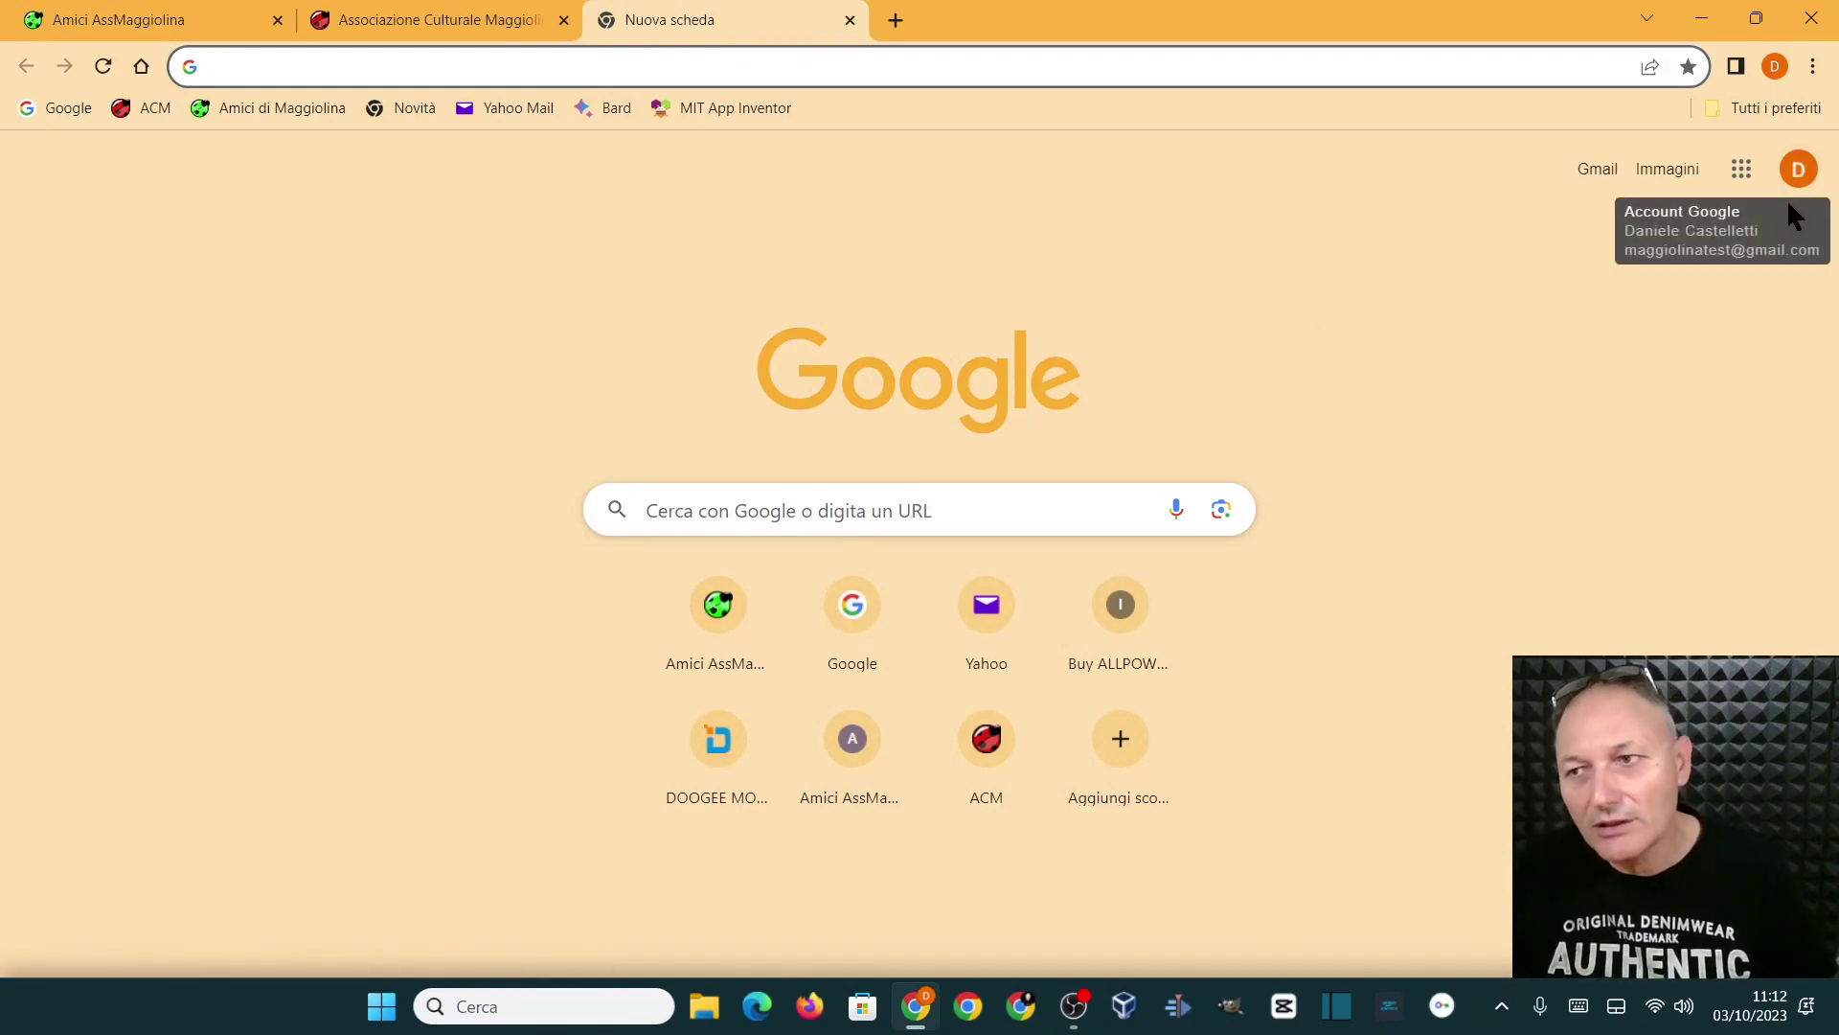
{"action": "left_click", "coordinate": [1741, 170]}
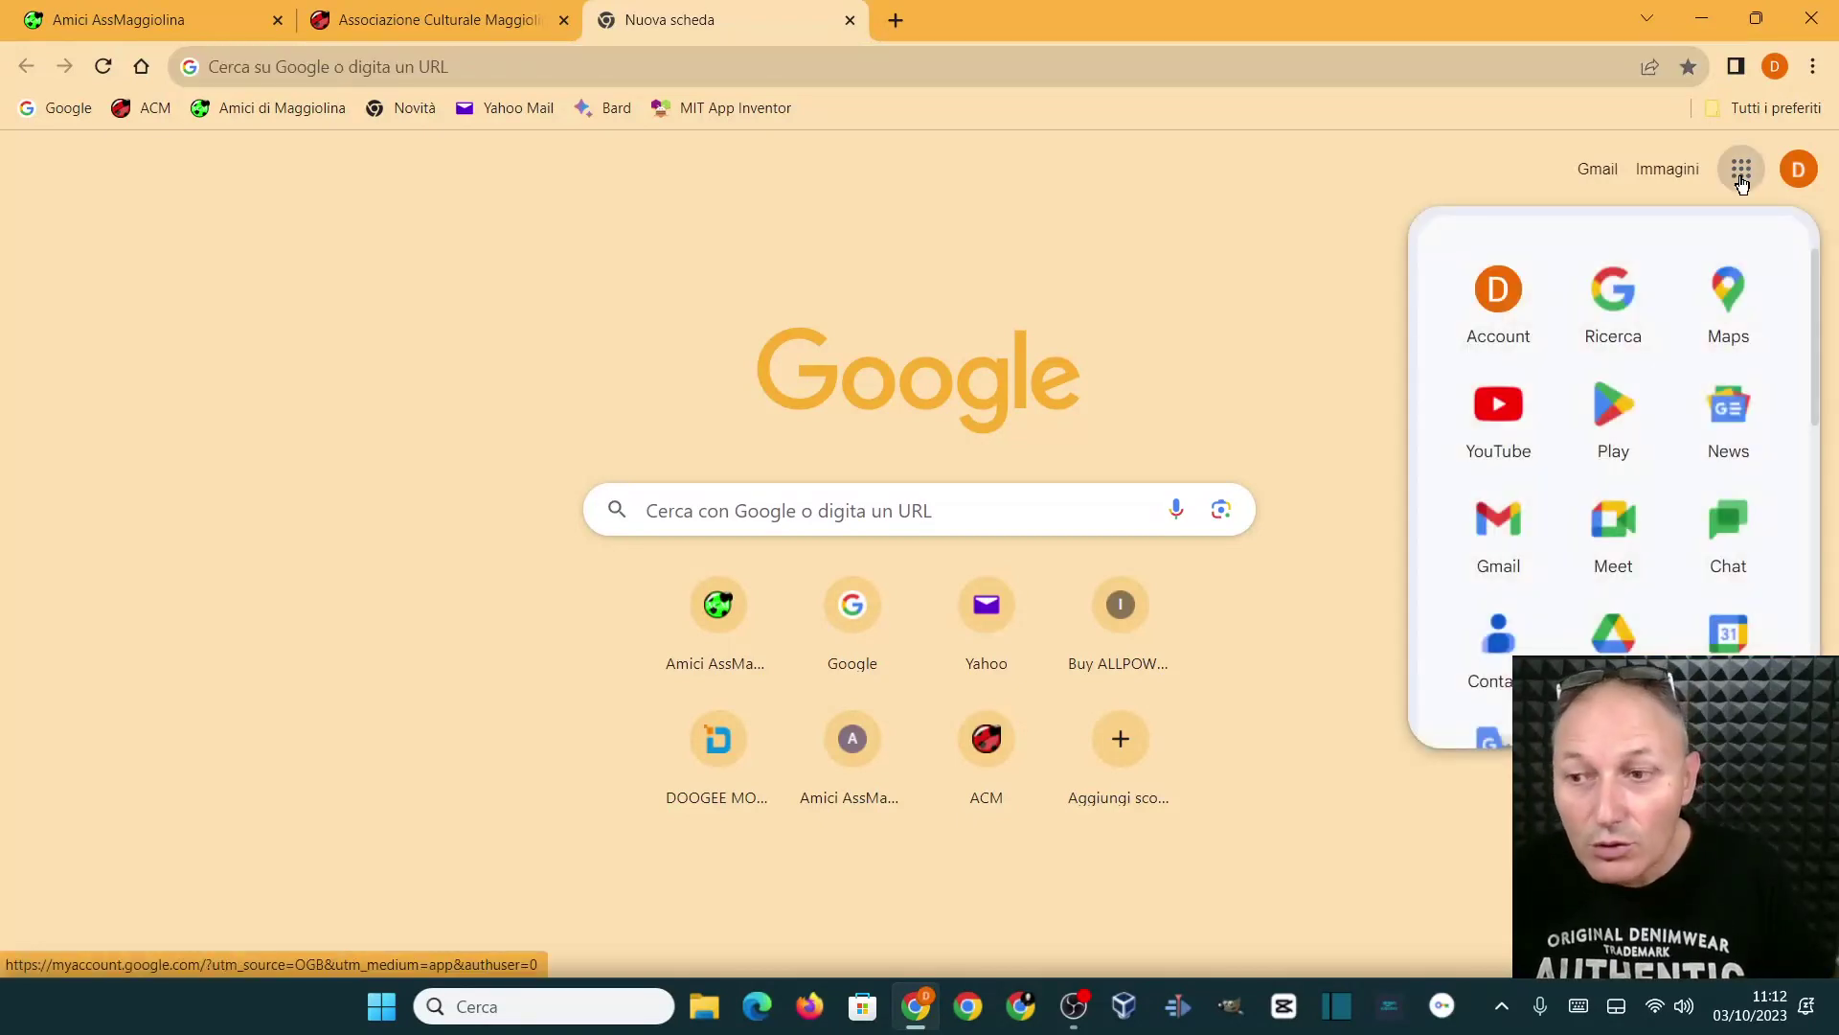
{"action": "left_click", "coordinate": [1606, 651]}
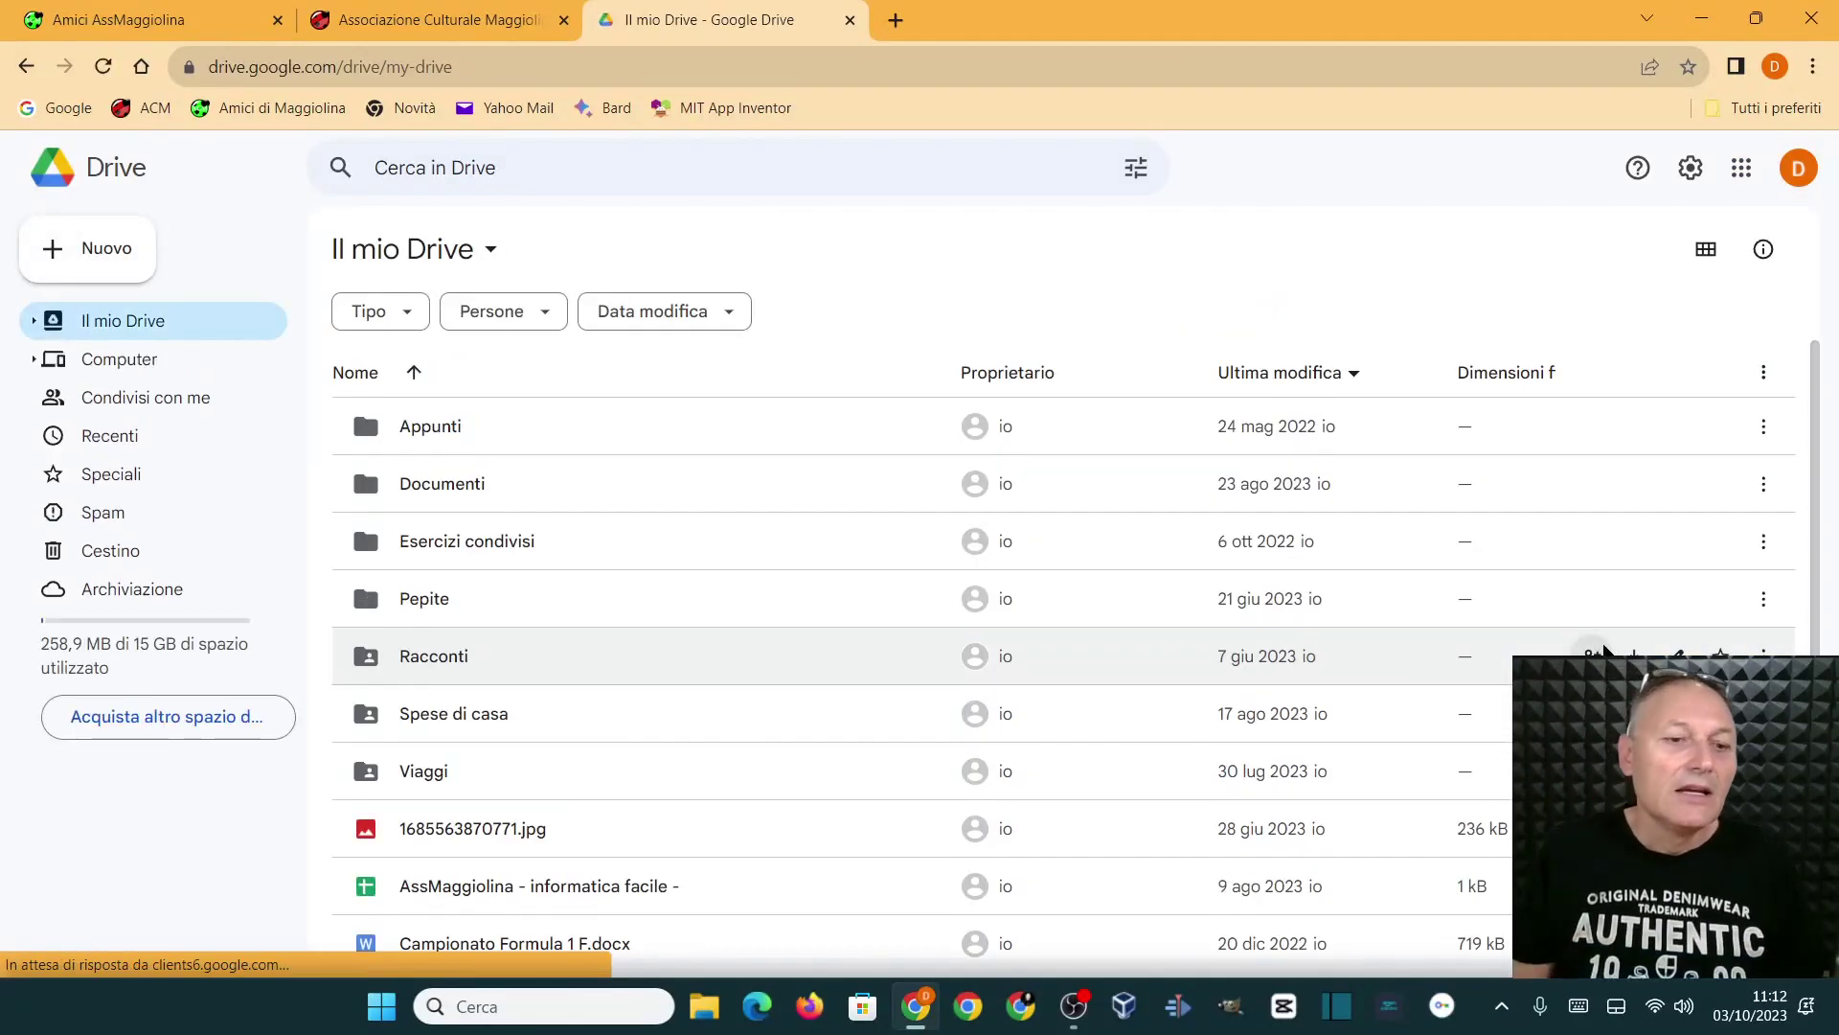
{"action": "double_click", "coordinate": [422, 719]}
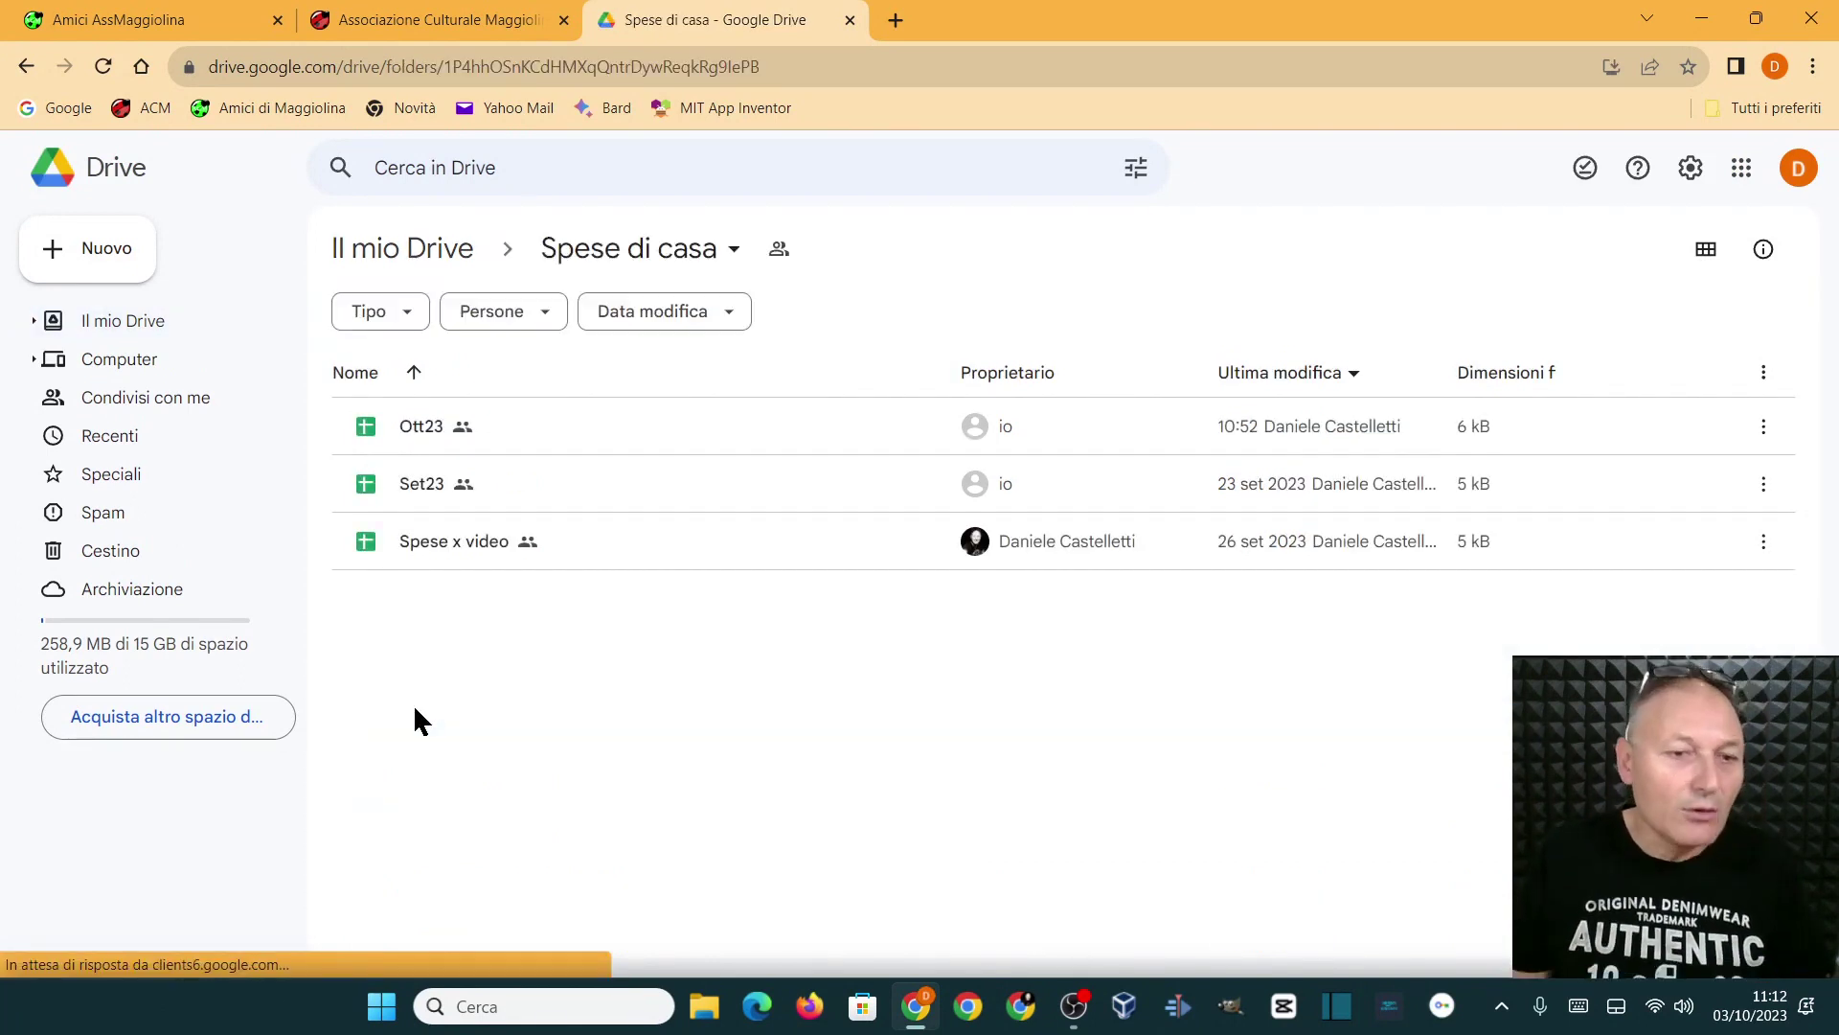
{"action": "mouse_move", "coordinate": [452, 543]}
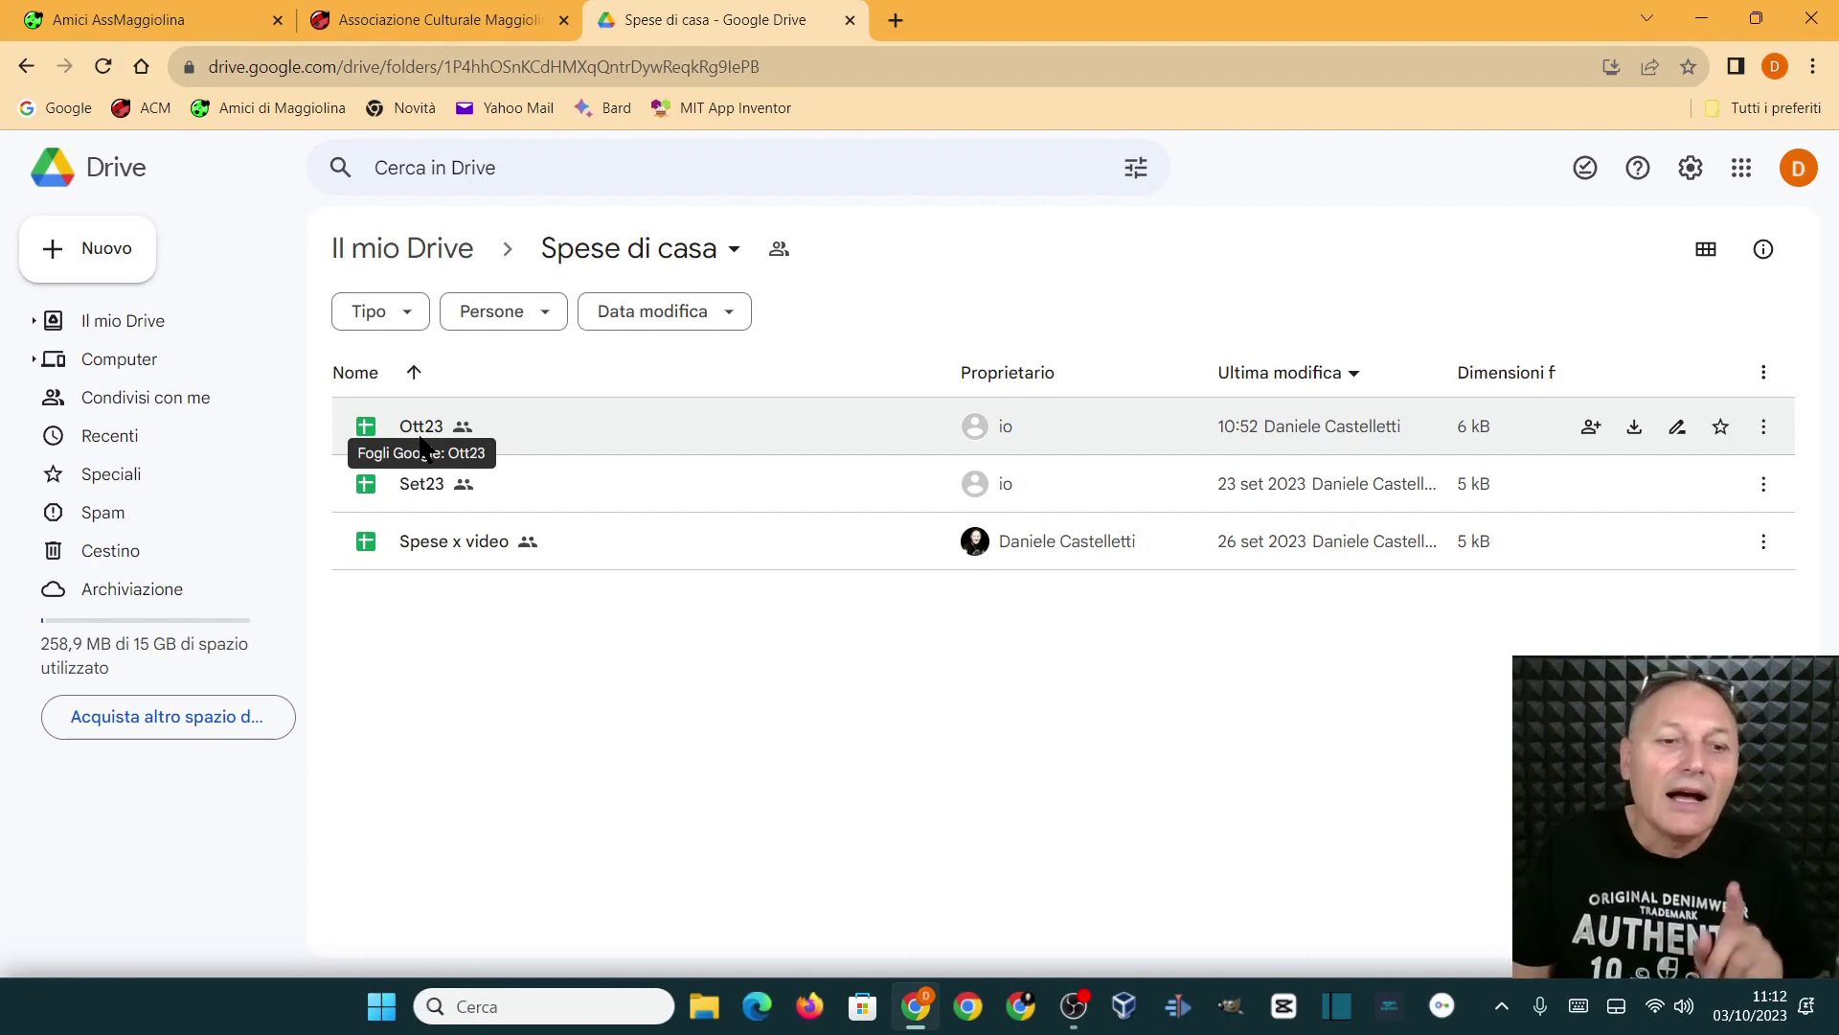
Step: Change the name of the Spese x video file to 'SV sett 23'
{"action": "right_click", "coordinate": [454, 538]}
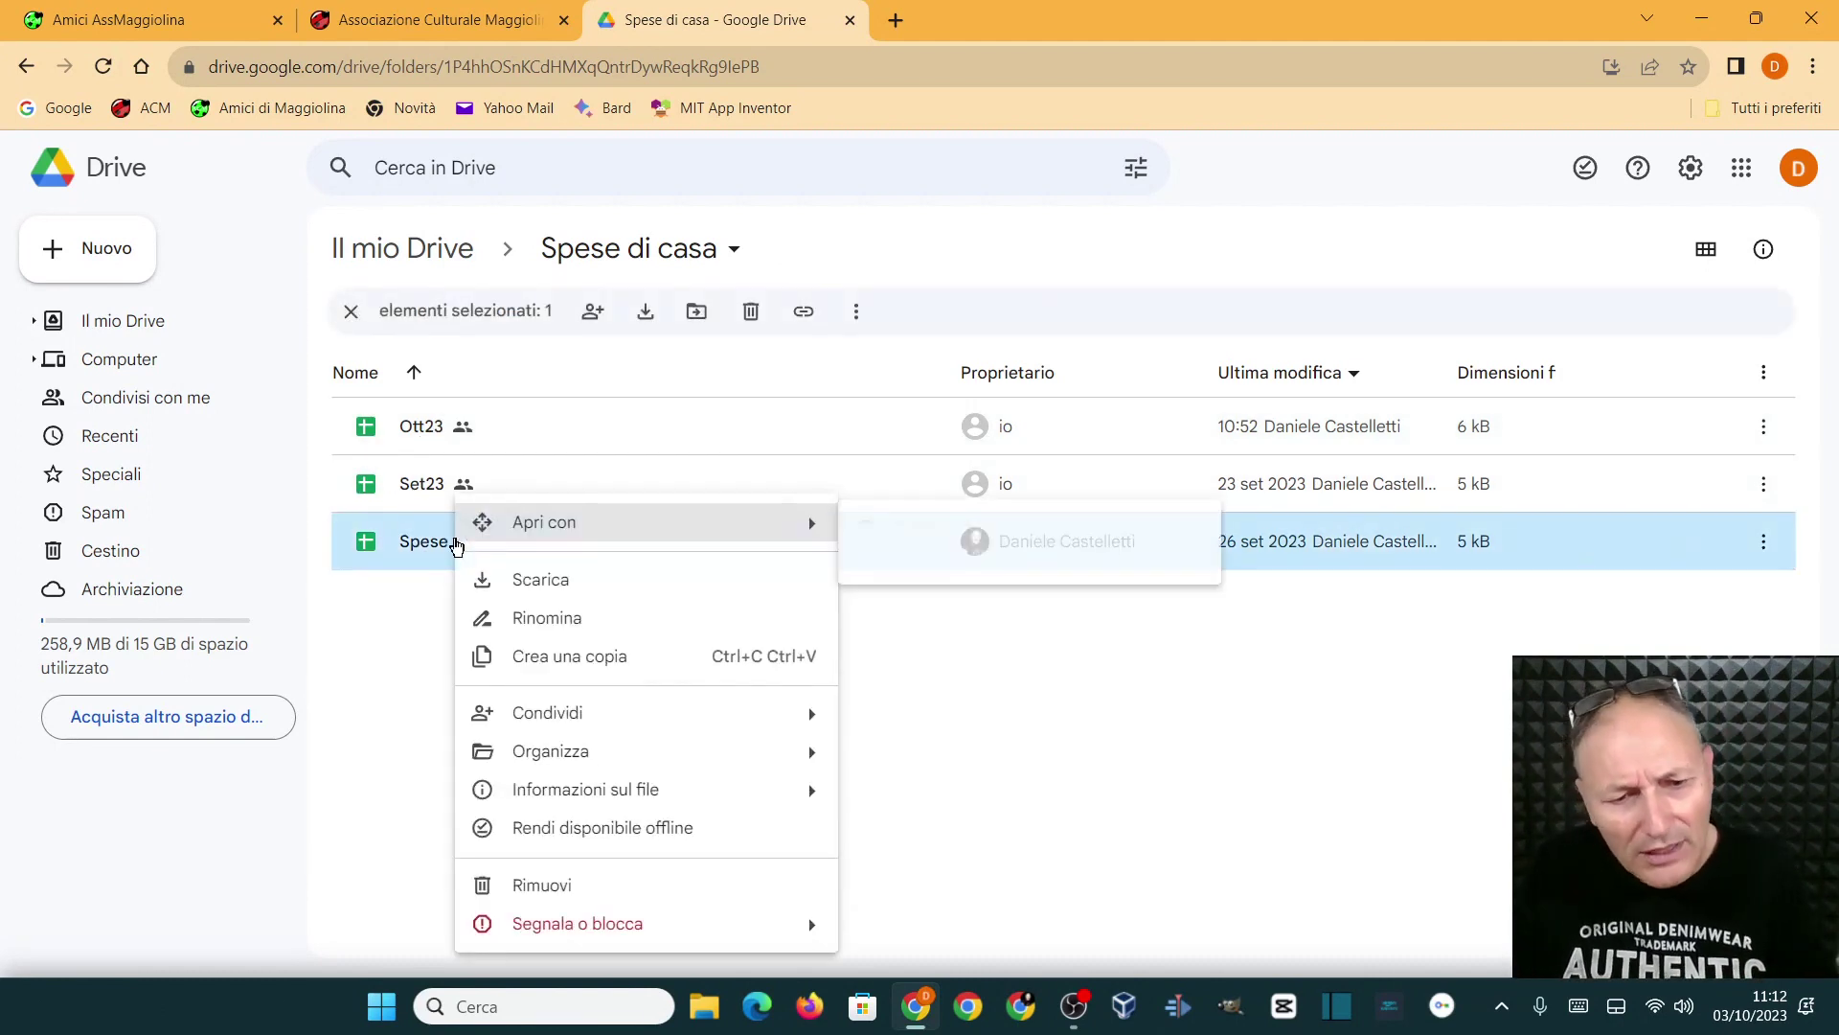
{"action": "left_click", "coordinate": [542, 619]}
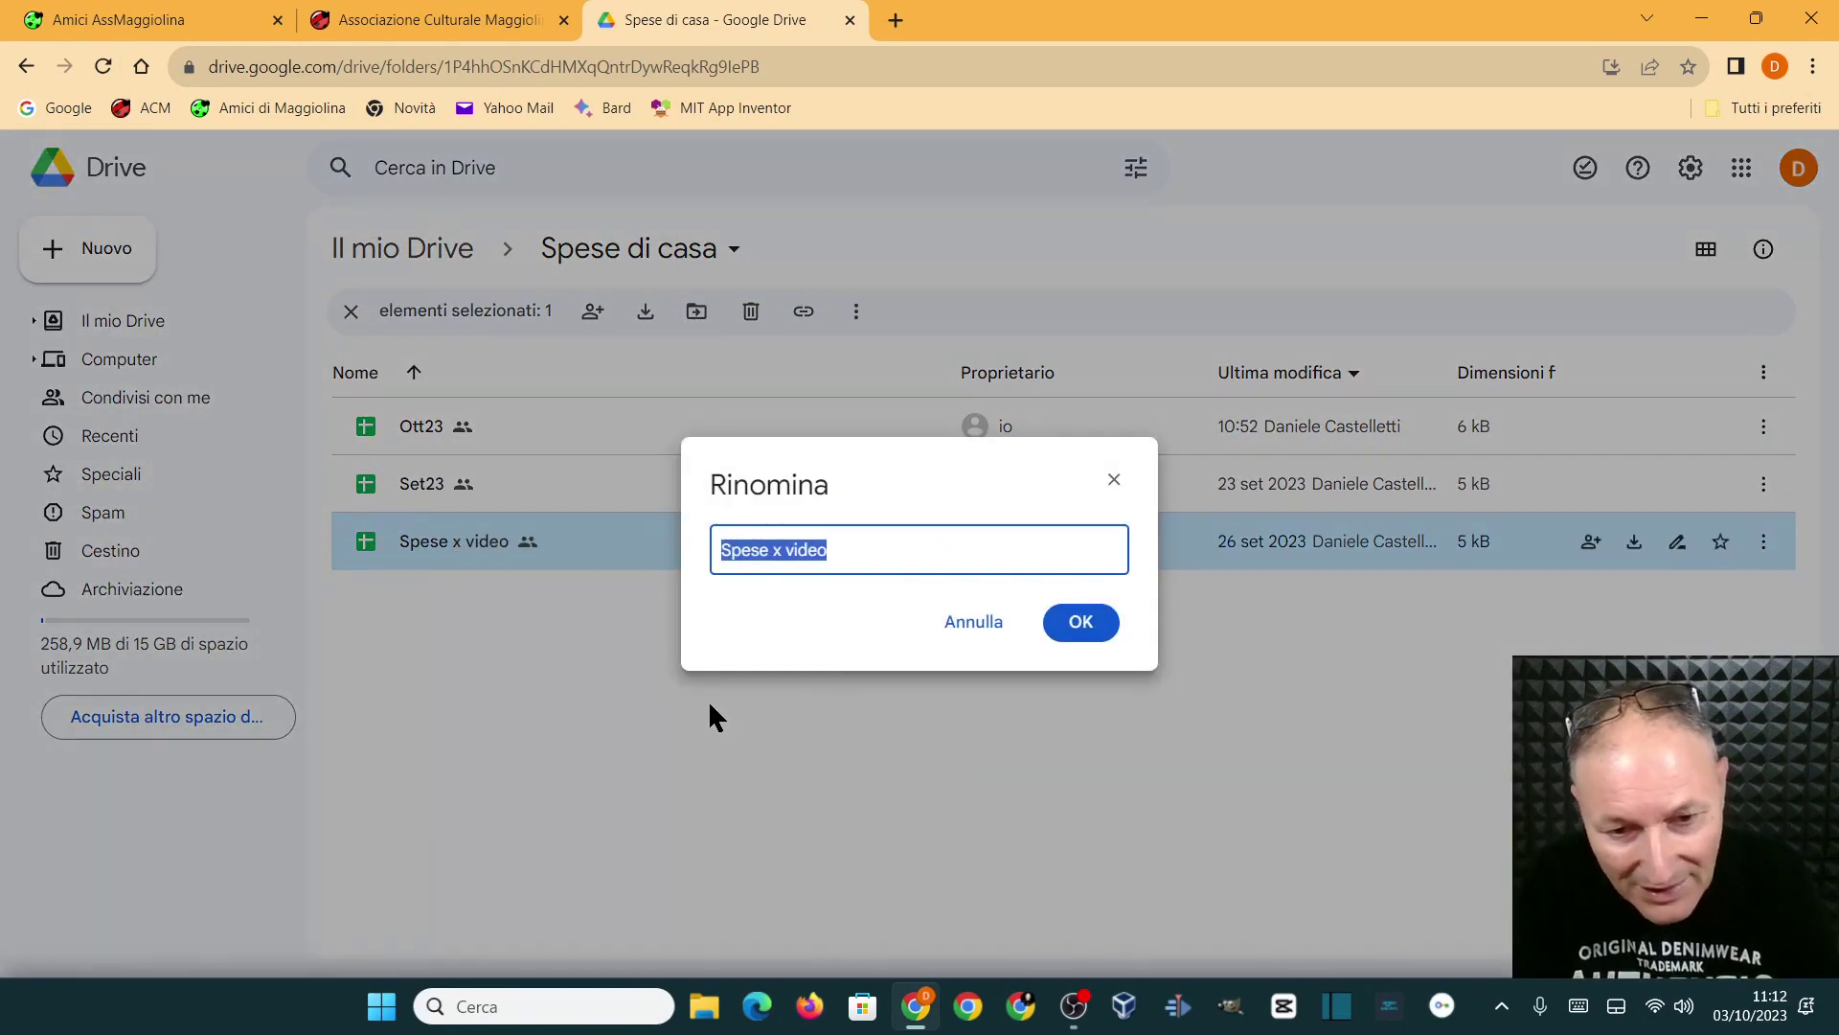
{"action": "type", "text": "SV"}
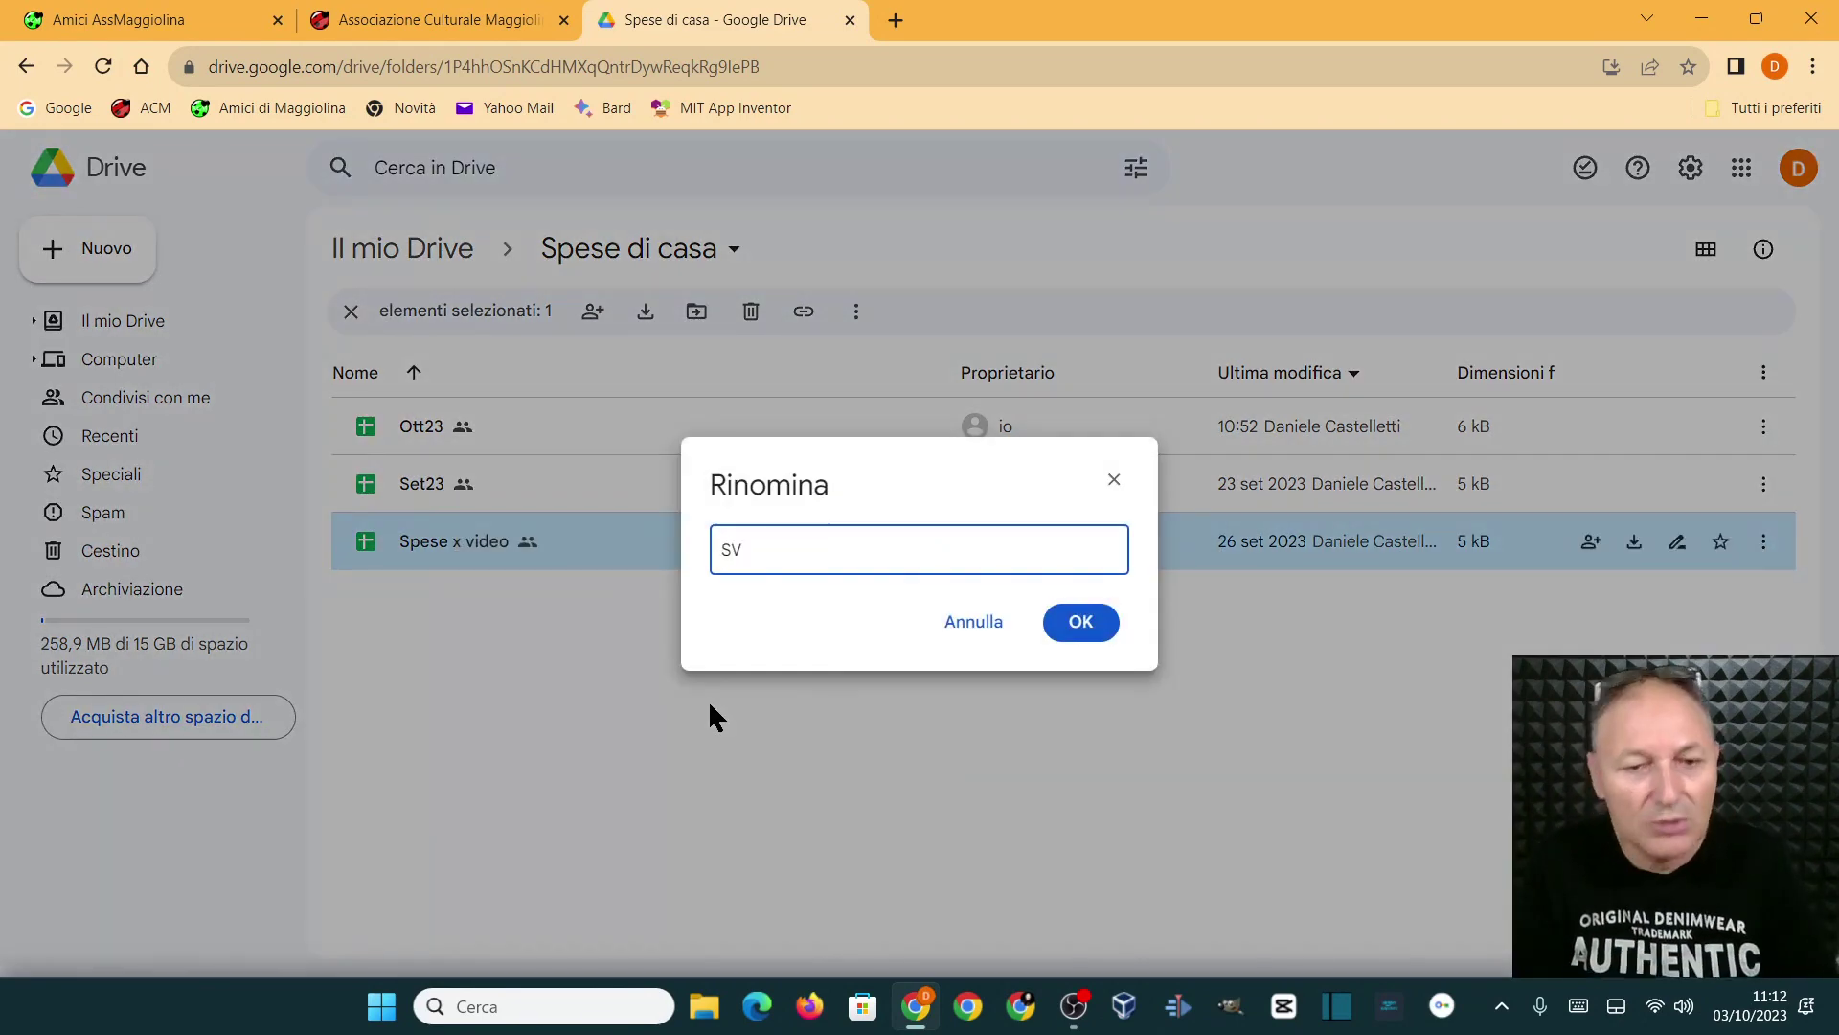
{"action": "type", "text": " se"}
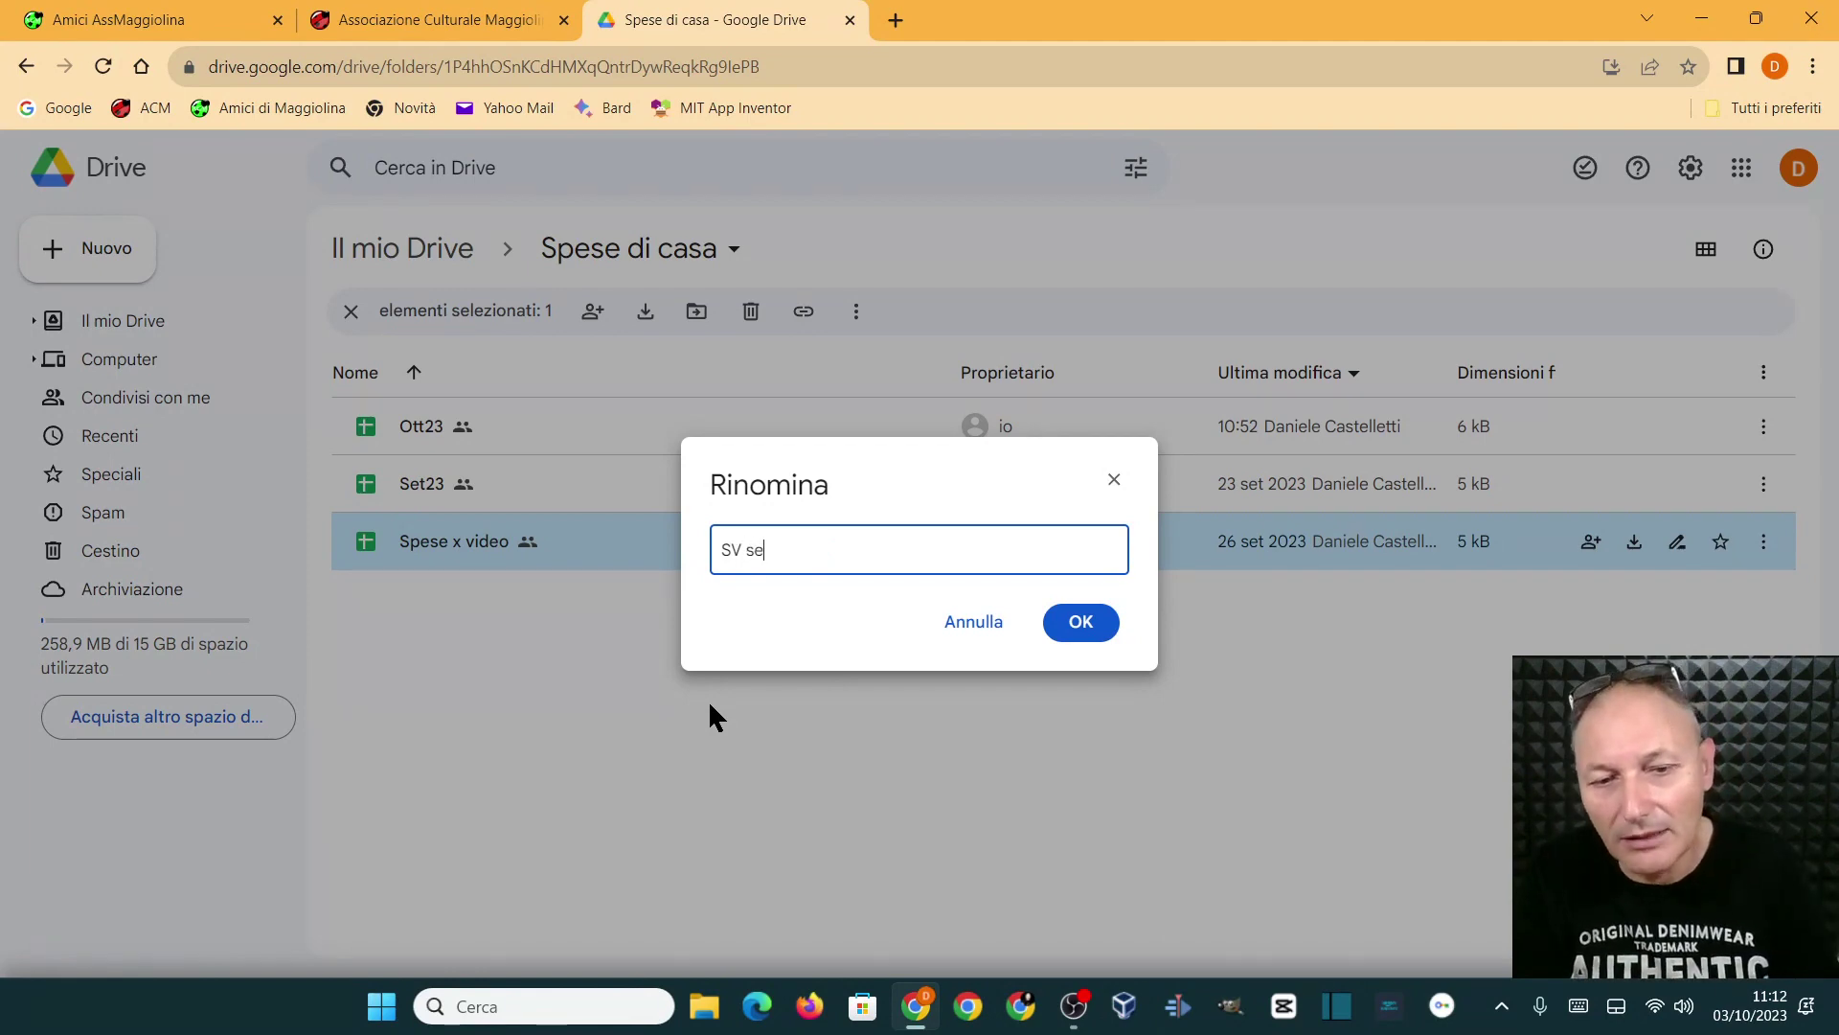
{"action": "type", "text": "tt 23"}
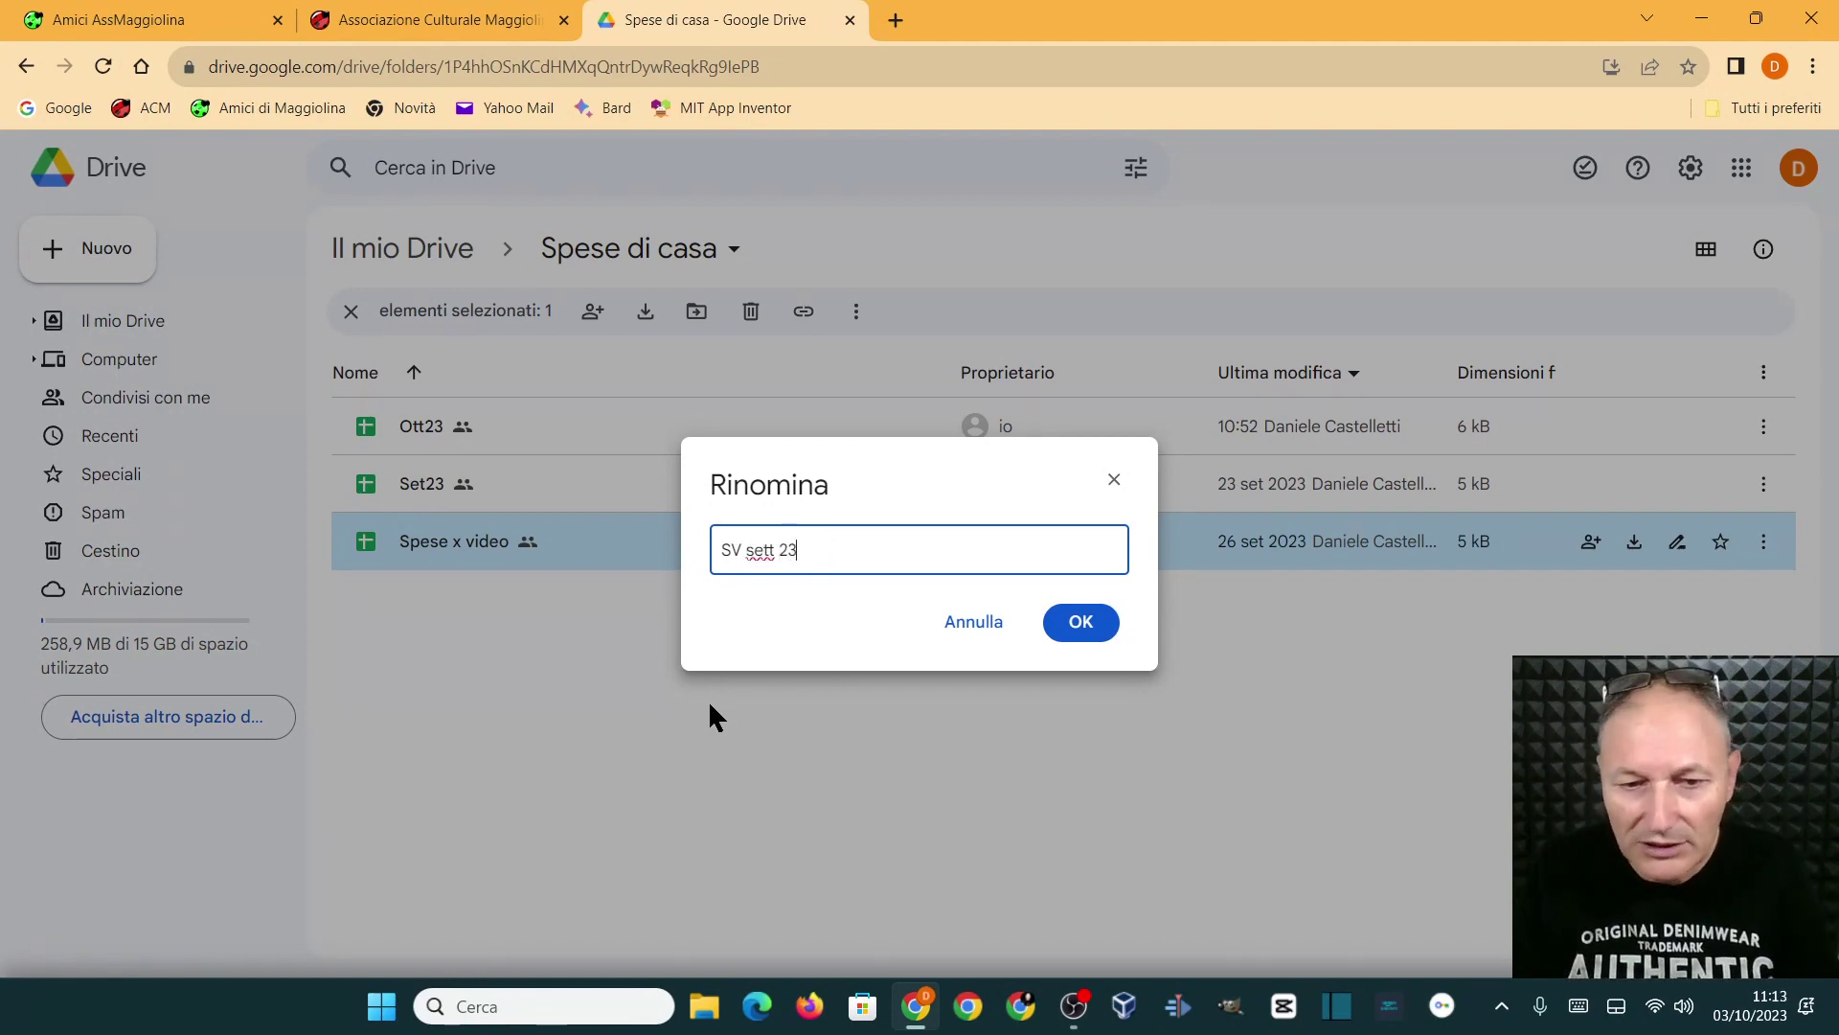
{"action": "left_click", "coordinate": [1080, 625]}
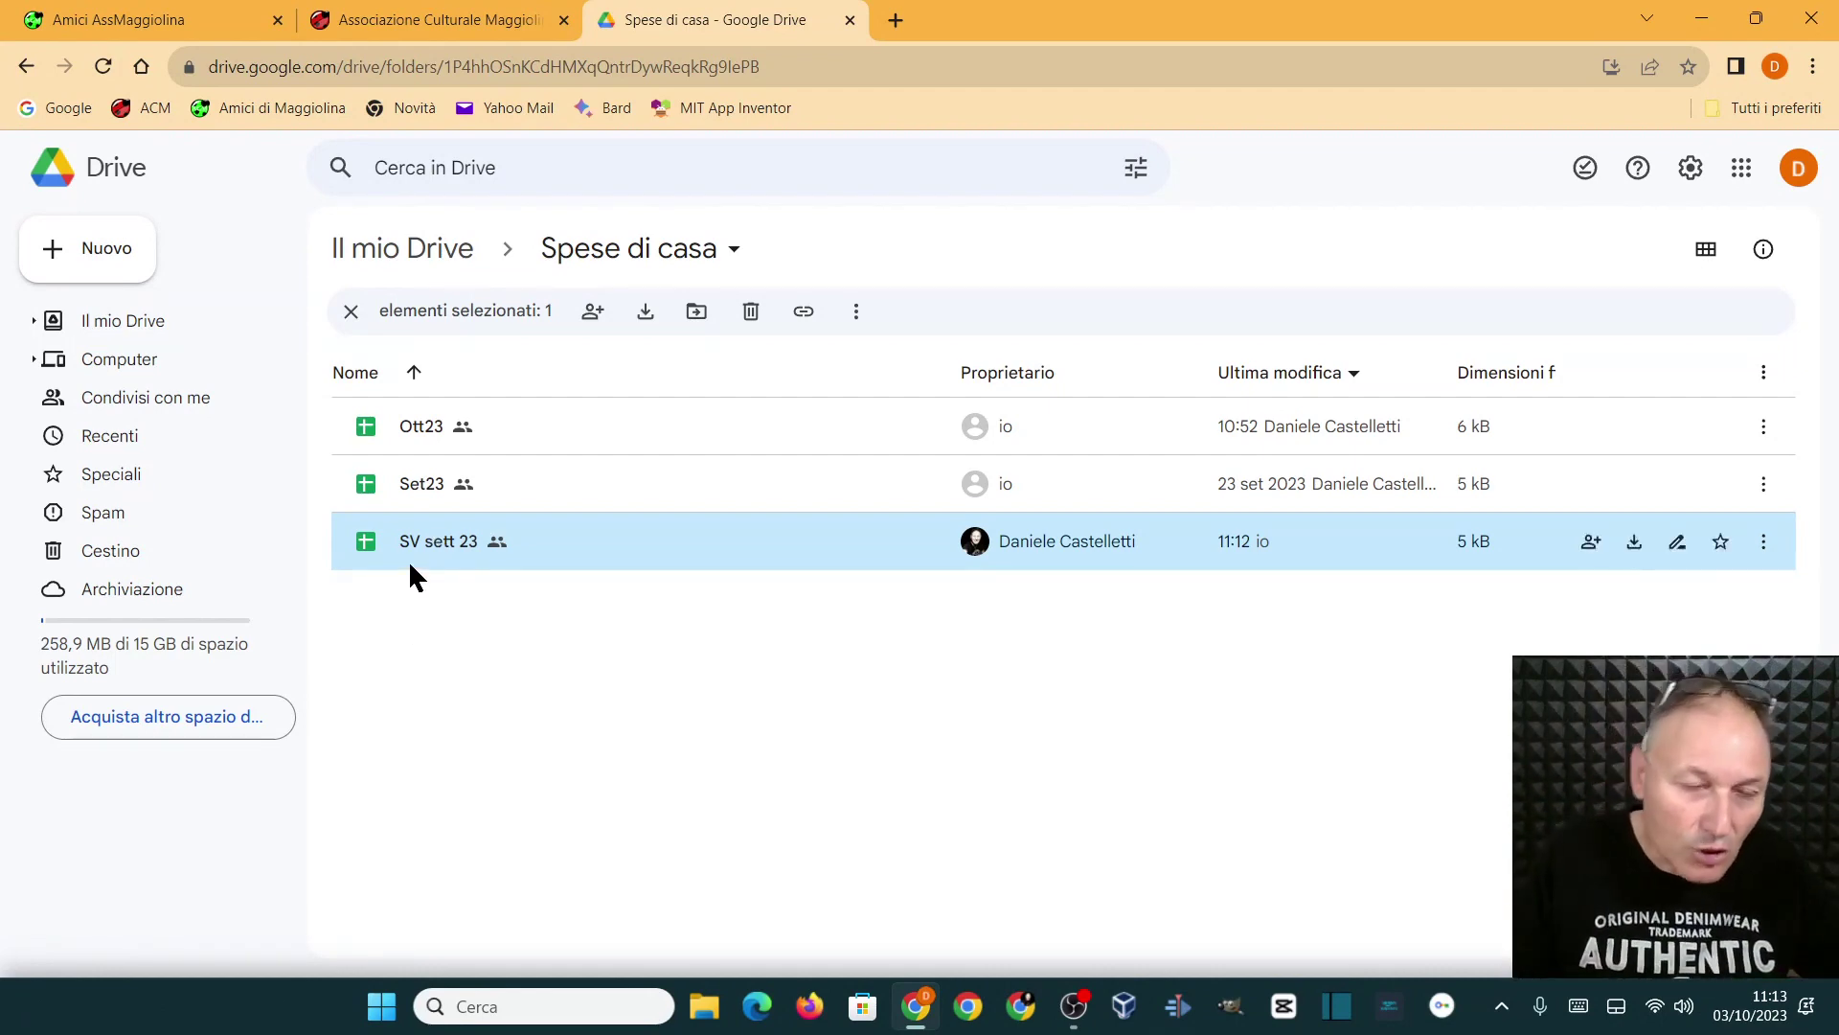
{"action": "mouse_move", "coordinate": [439, 546]}
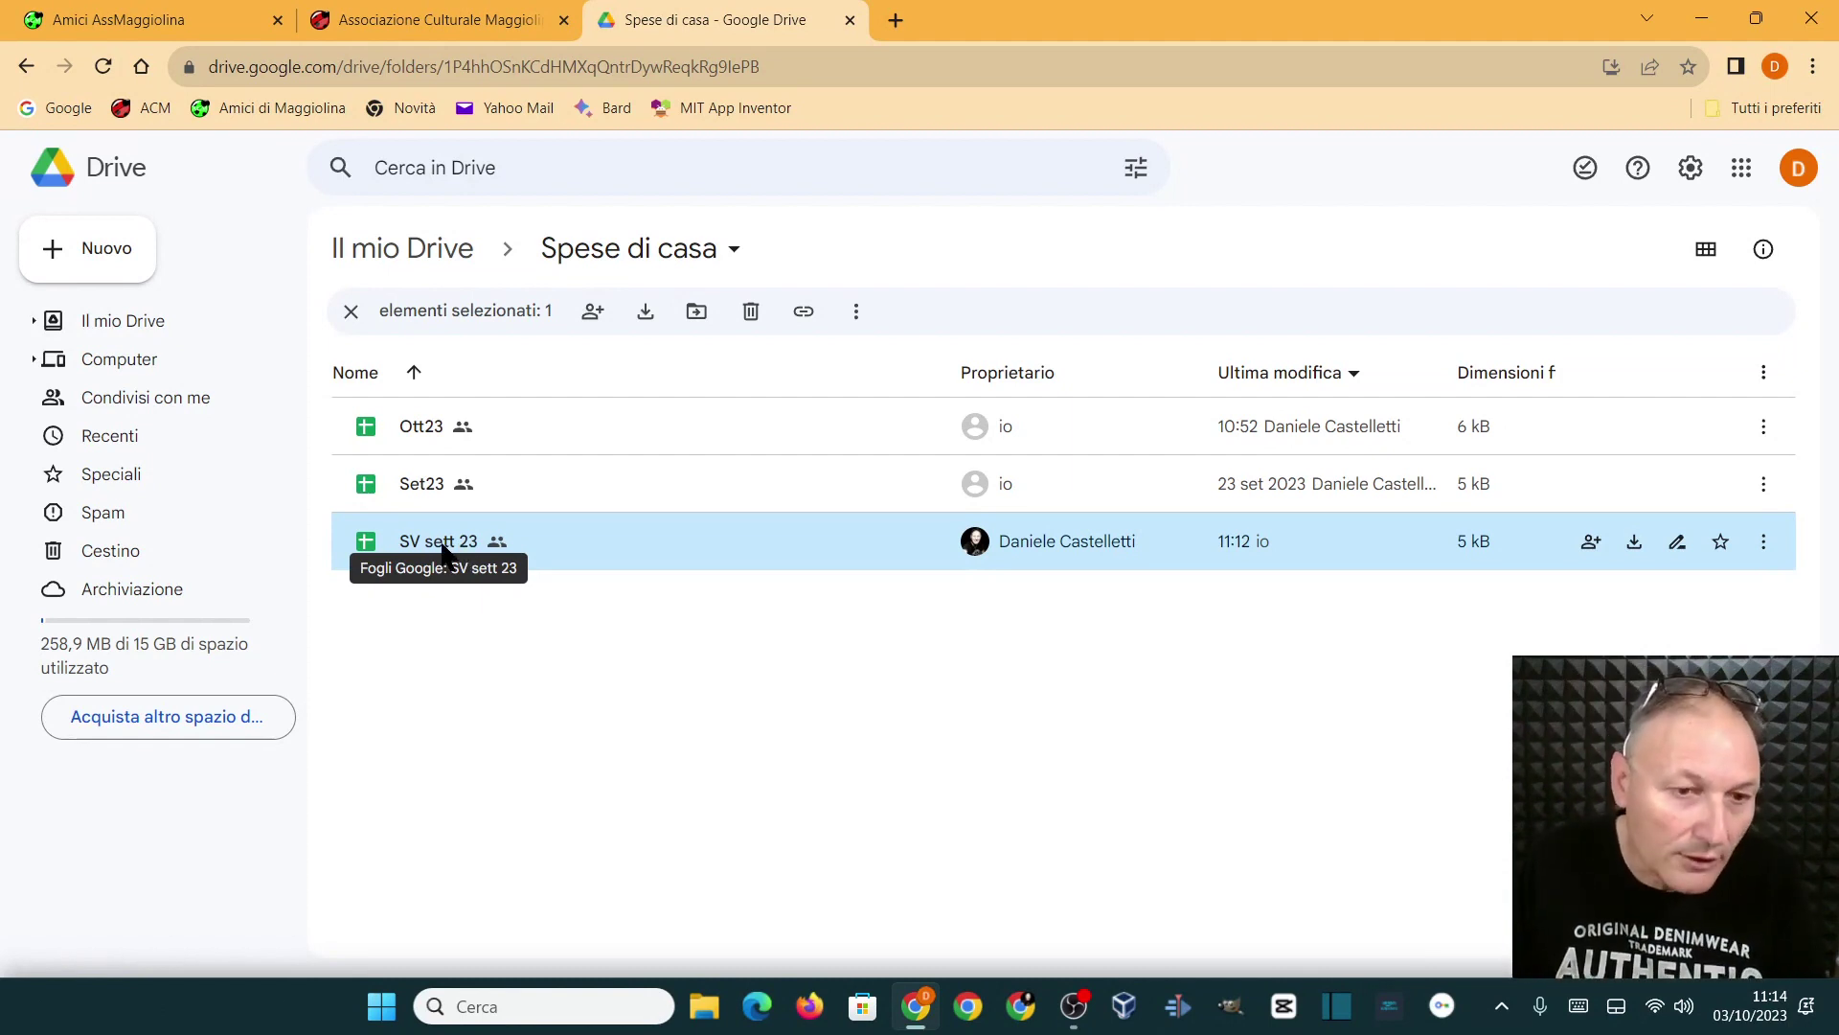
Step: Duplicate SV sett 23 and start renaming the new copy
{"action": "right_click", "coordinate": [442, 549]}
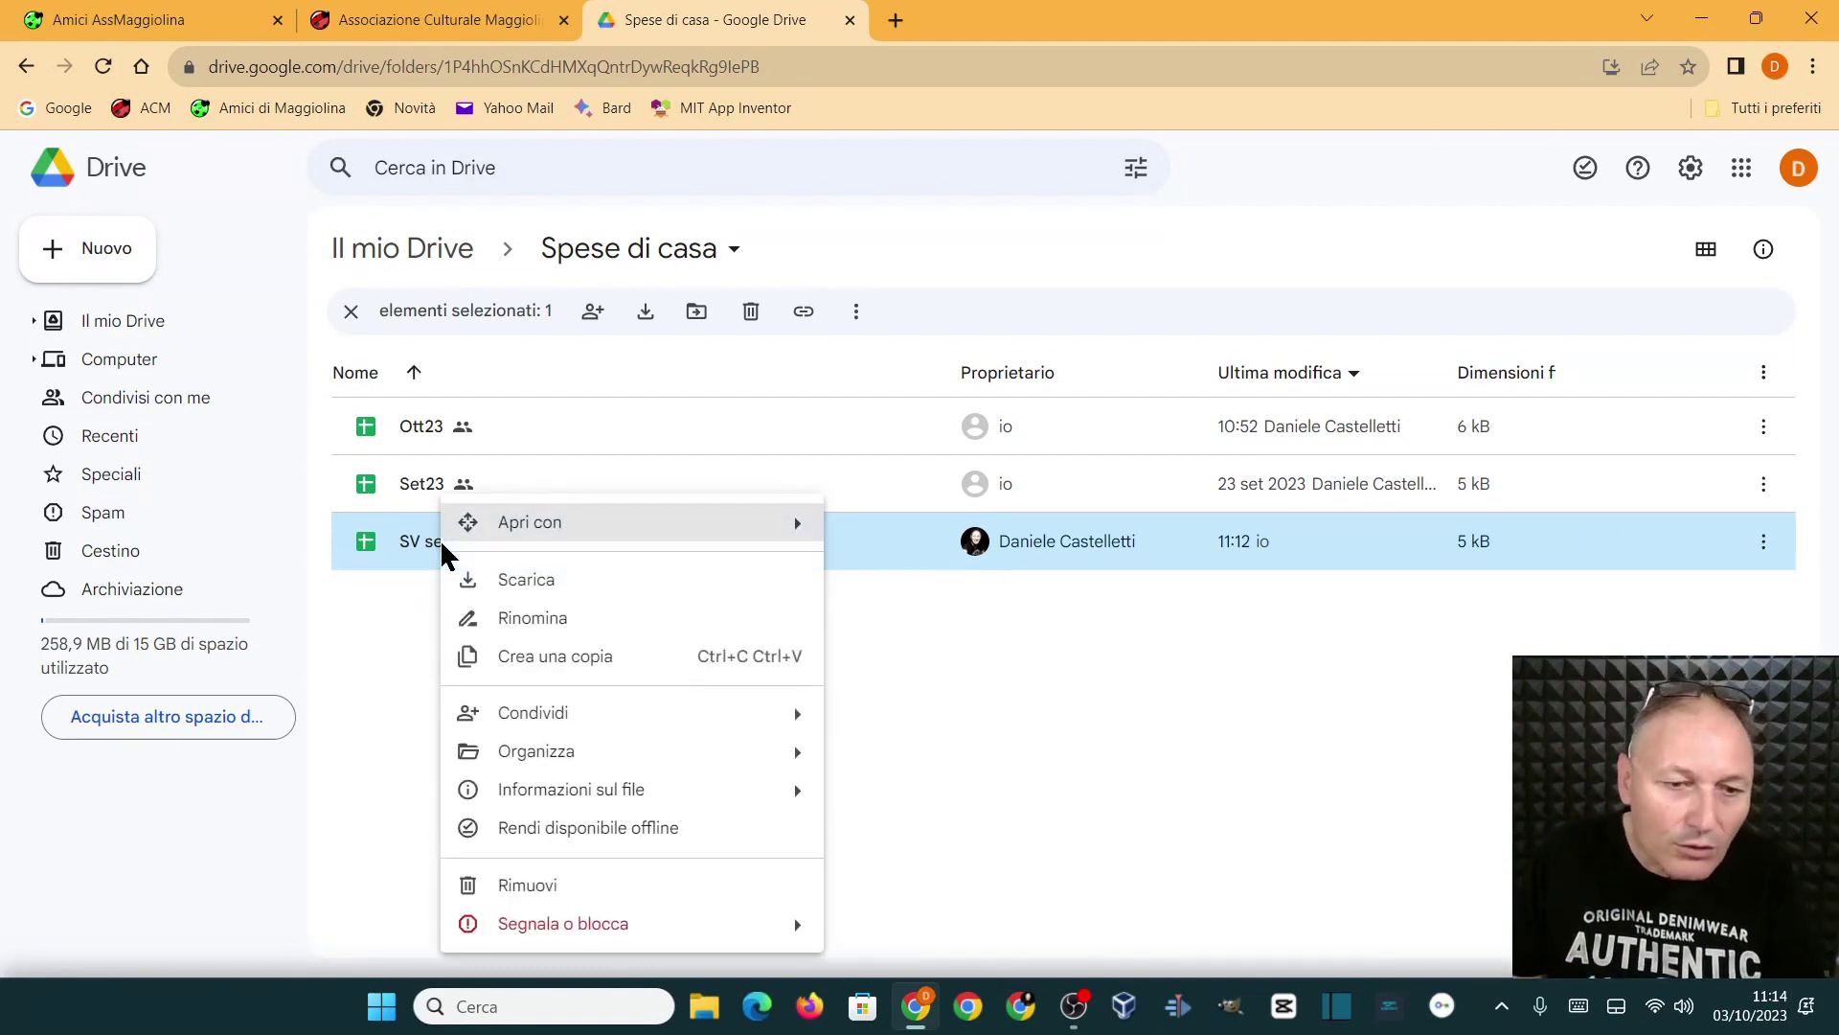
{"action": "left_click", "coordinate": [536, 659]}
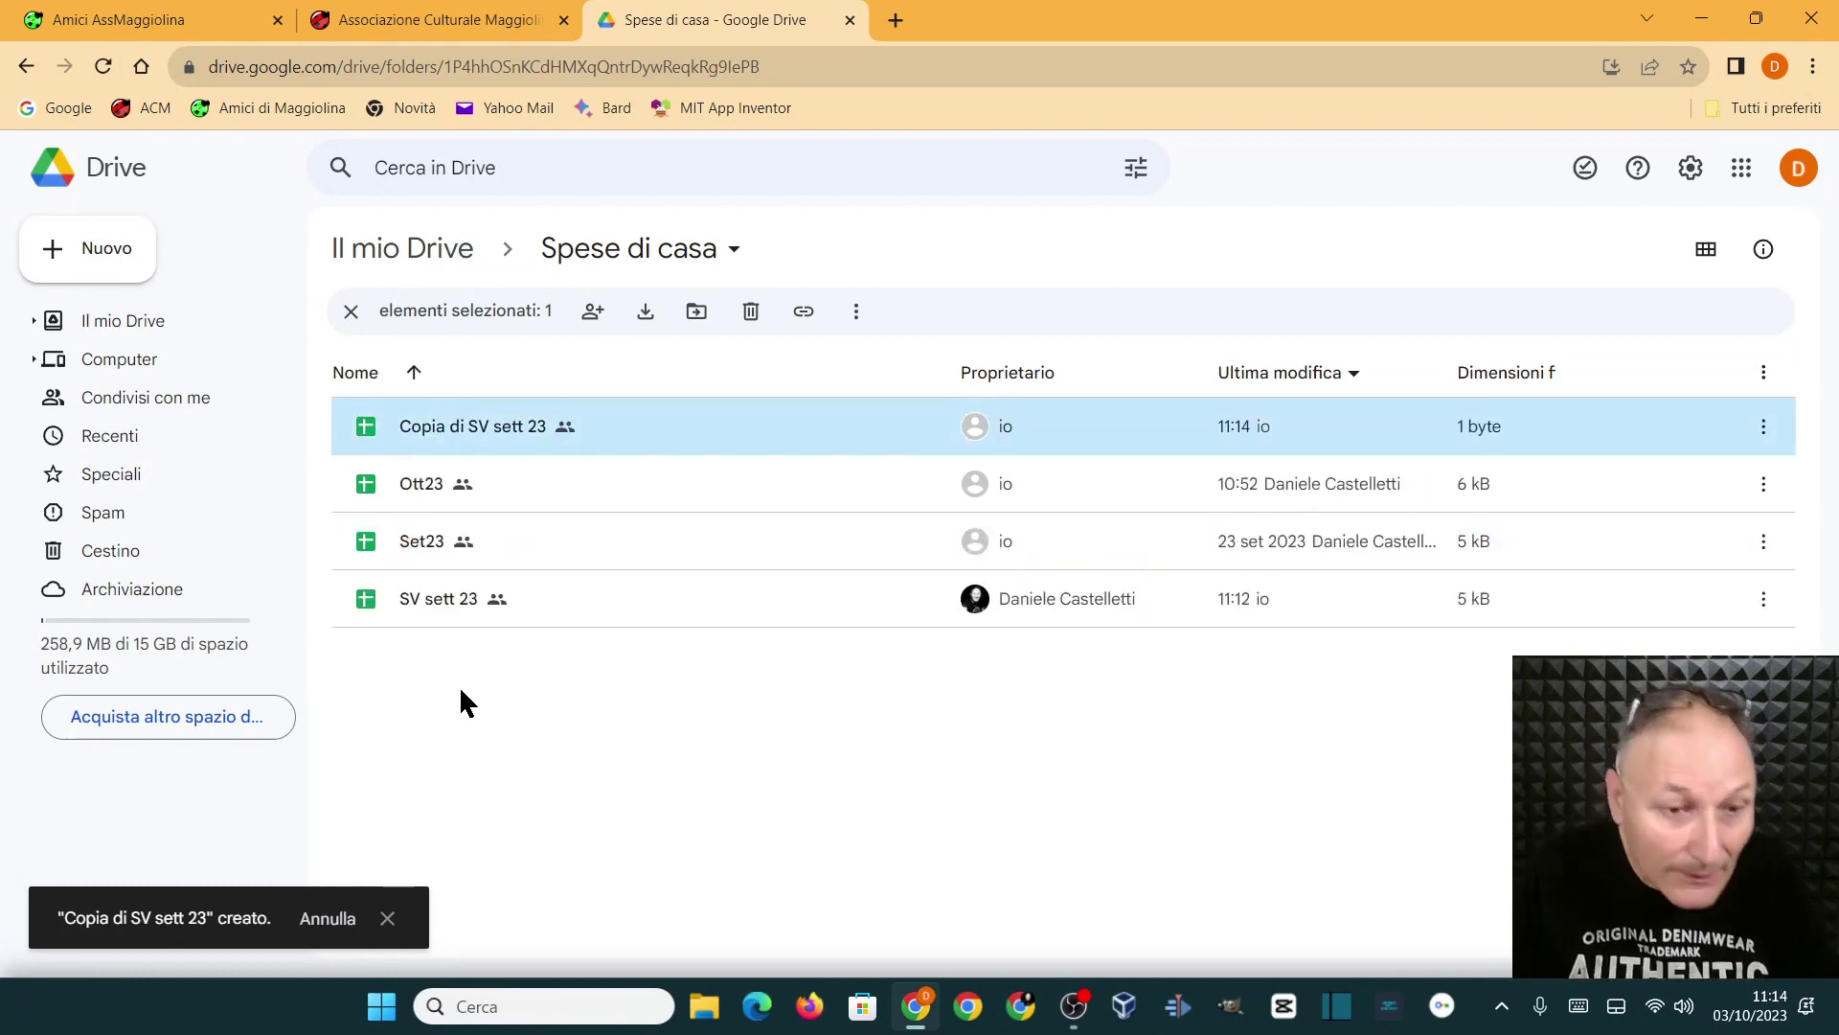
{"action": "right_click", "coordinate": [500, 429]}
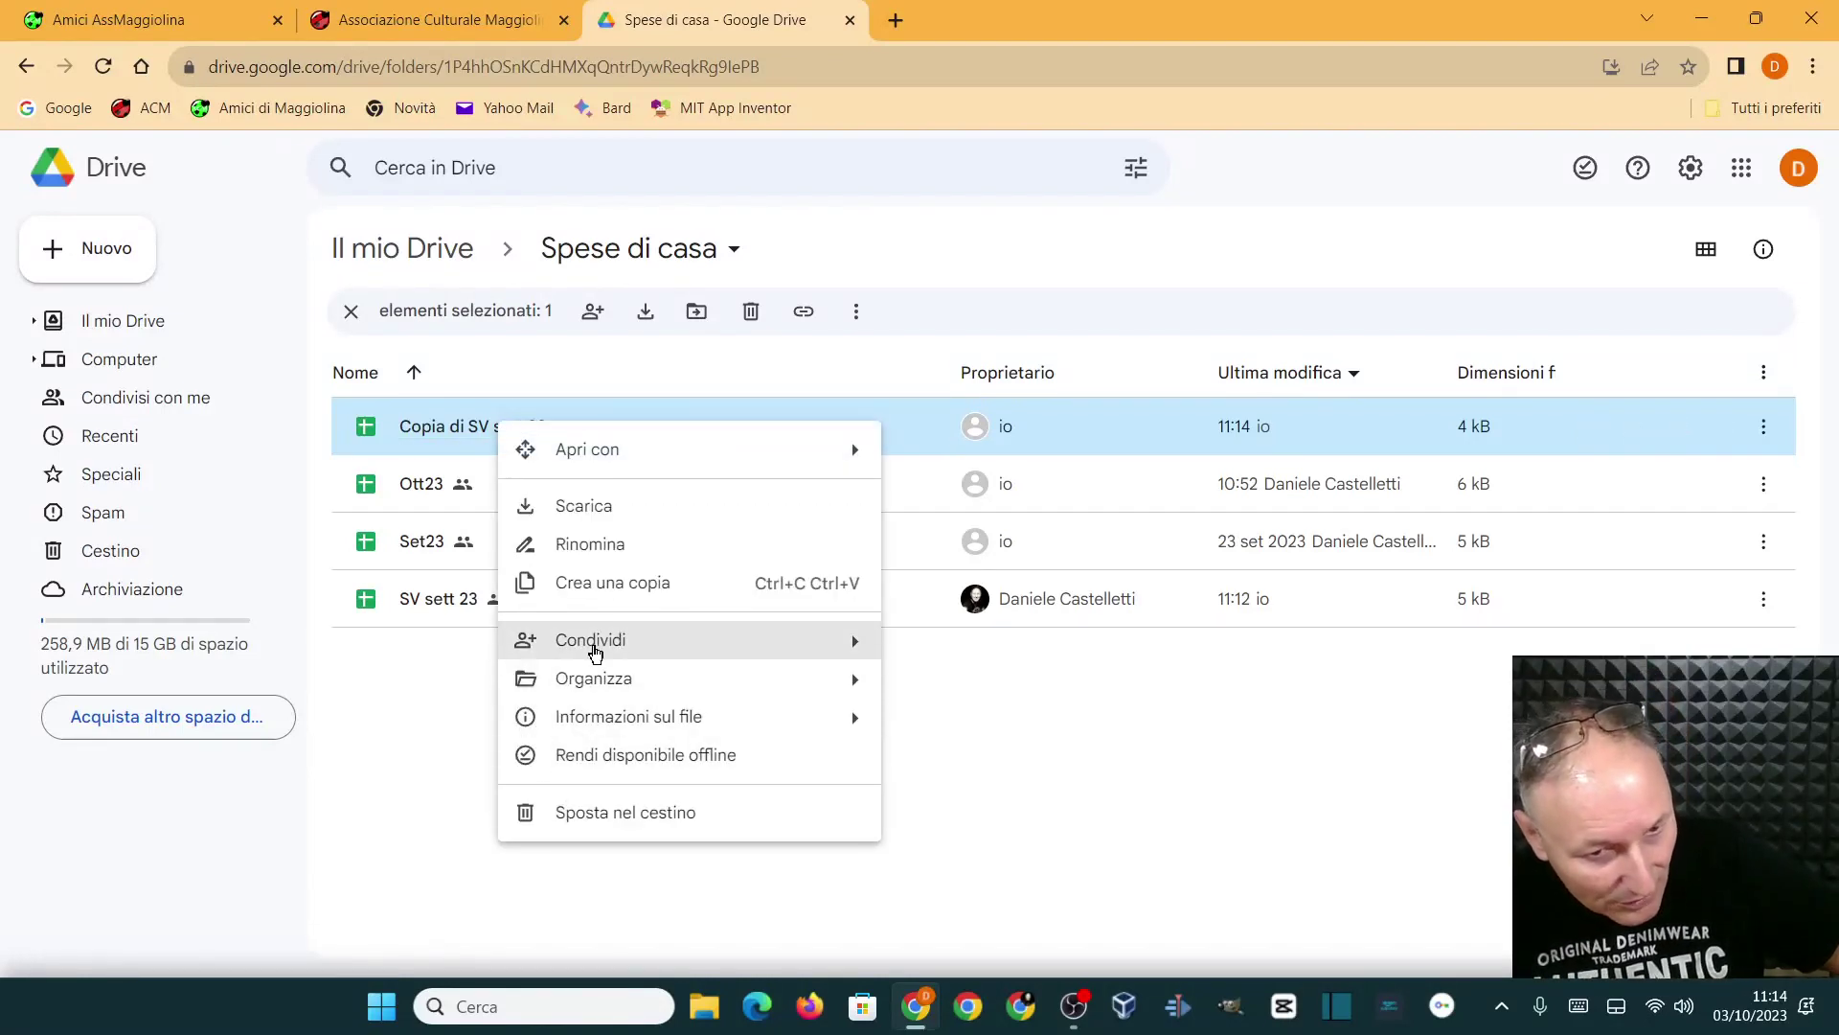
{"action": "left_click", "coordinate": [588, 544]}
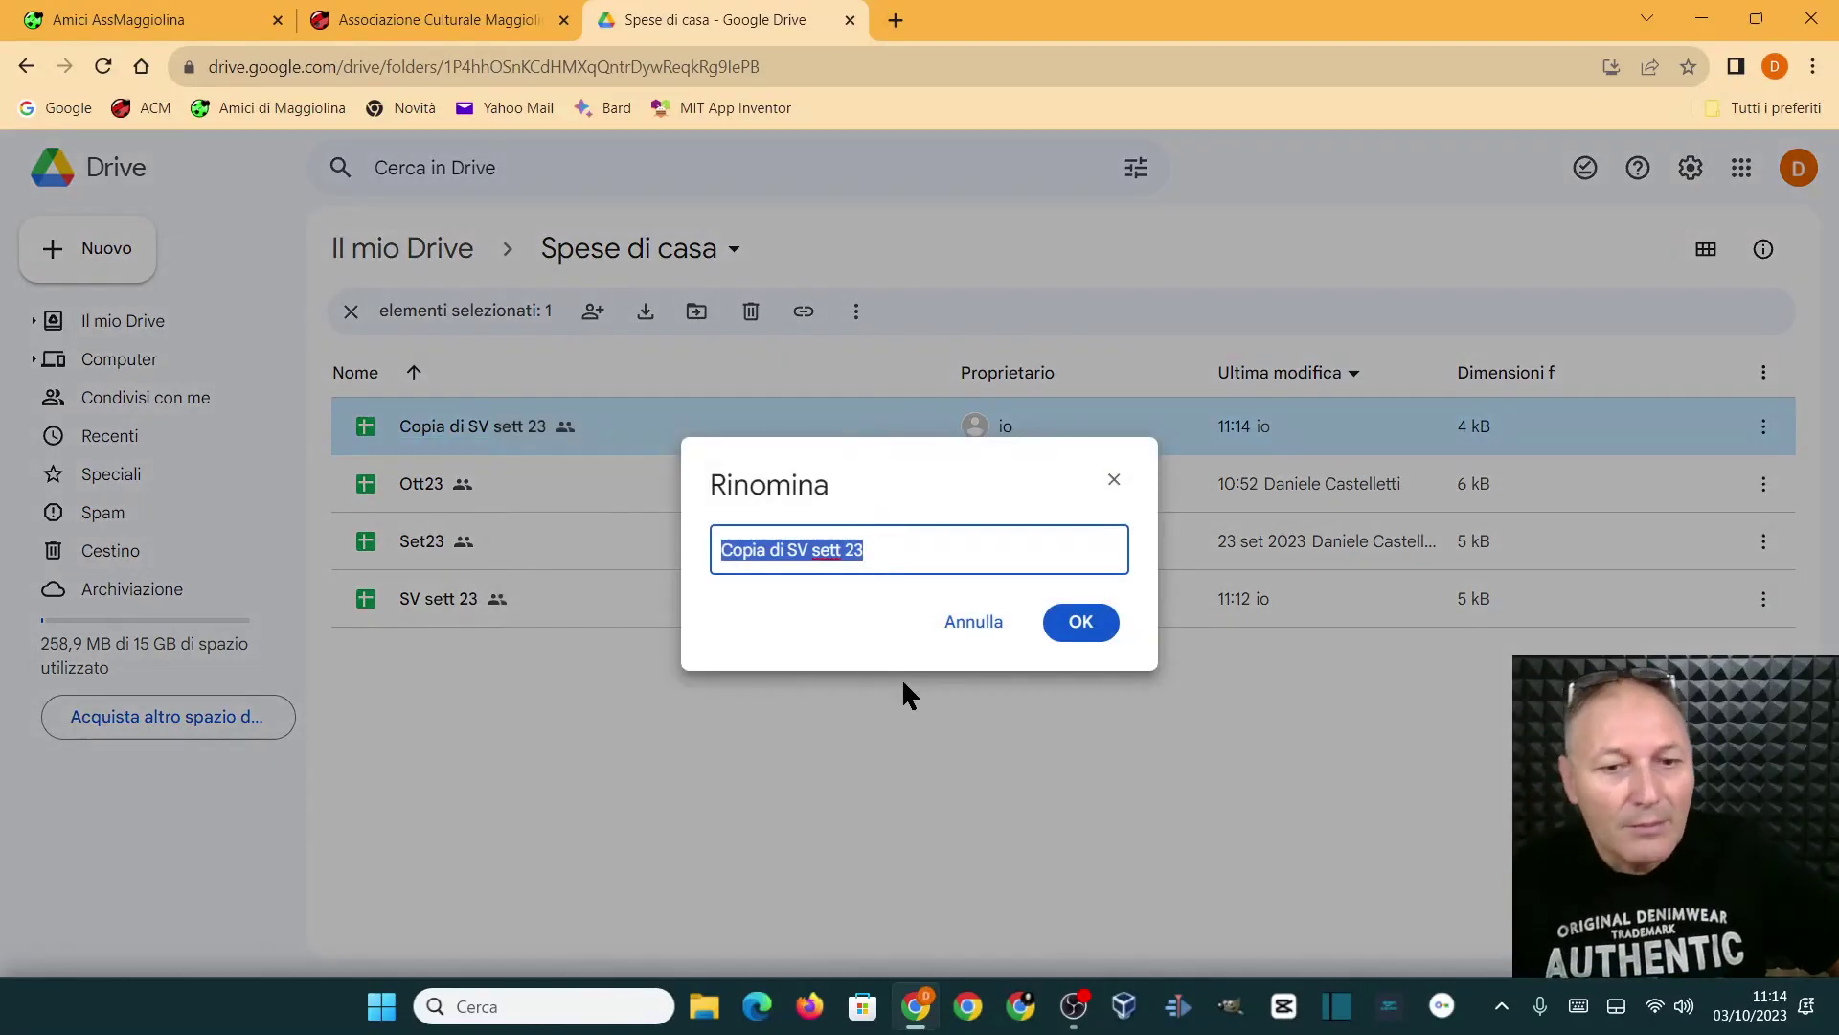
Step: Edit the copy's name, removing 'Copia di' and the month, so it reads 'SV ott 23'
{"action": "key", "text": "Home"}
{"action": "key", "text": "Delete"}
{"action": "key", "text": "Delete"}
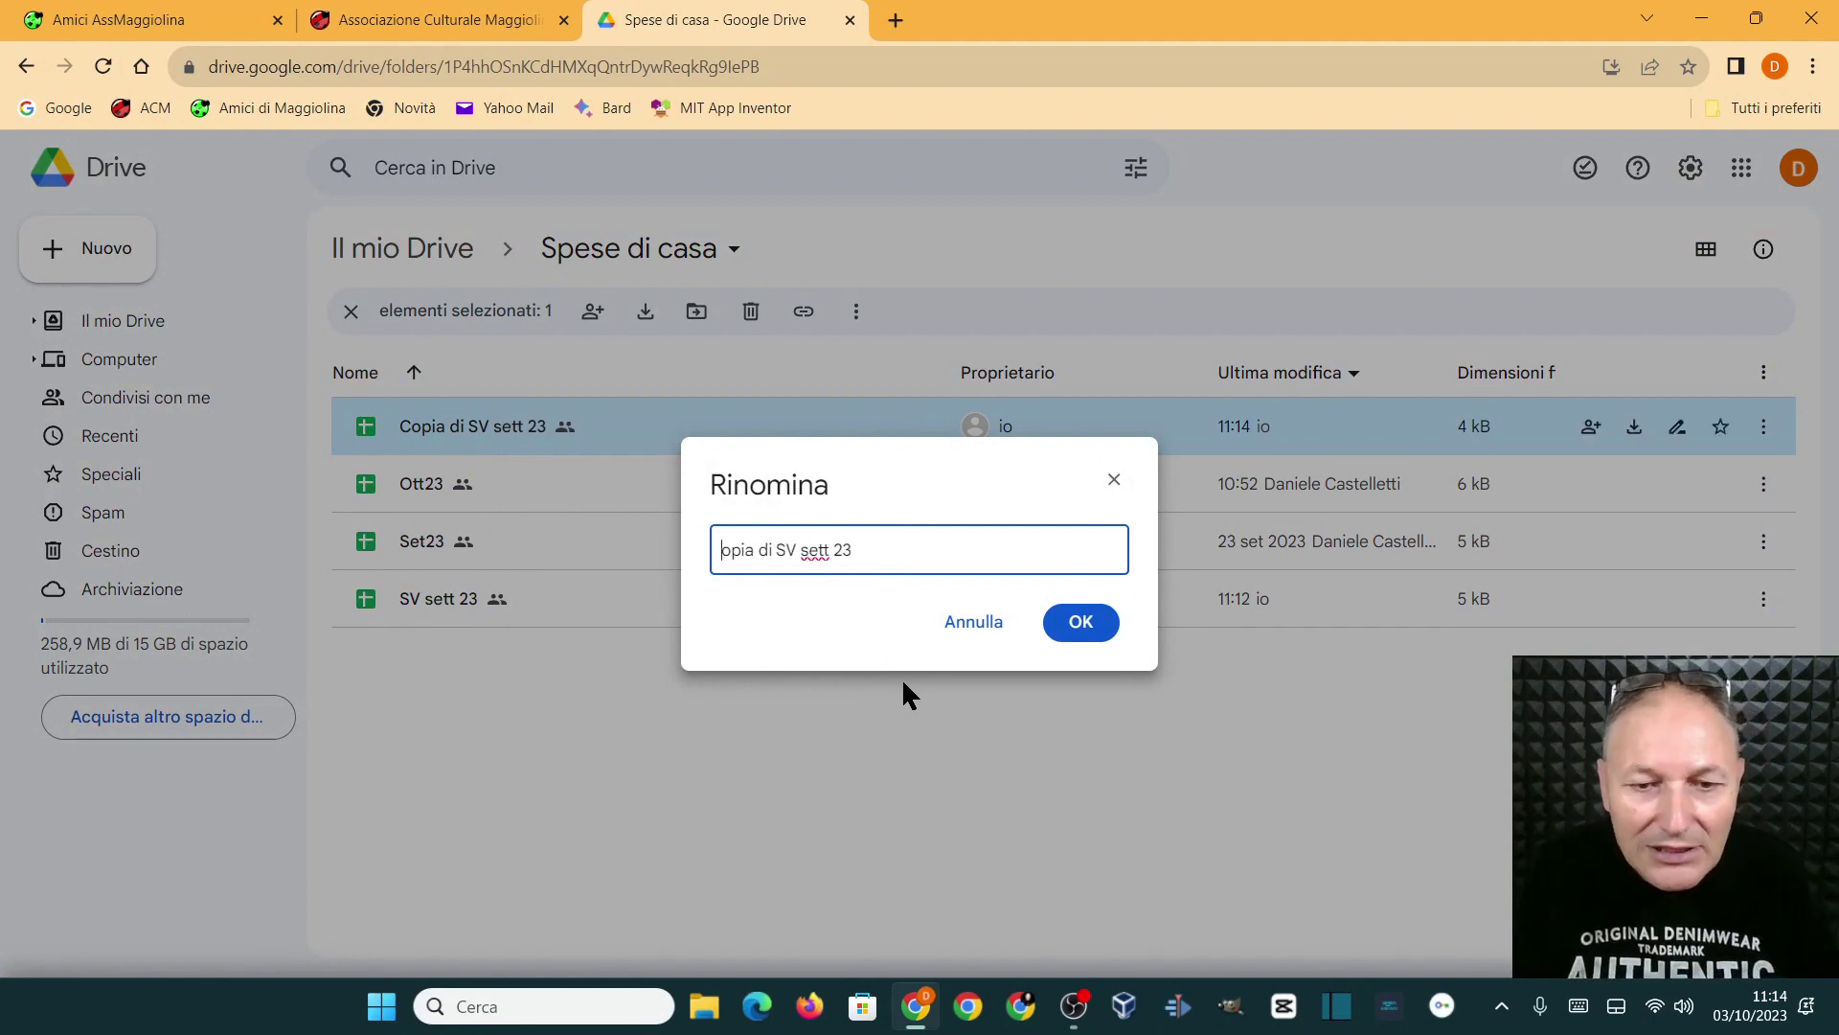
{"action": "key", "text": "Delete"}
{"action": "key", "text": "Delete"}
{"action": "key", "text": "Delete"}
{"action": "key", "text": "Delete"}
{"action": "key", "text": "Delete"}
{"action": "key", "text": "Delete"}
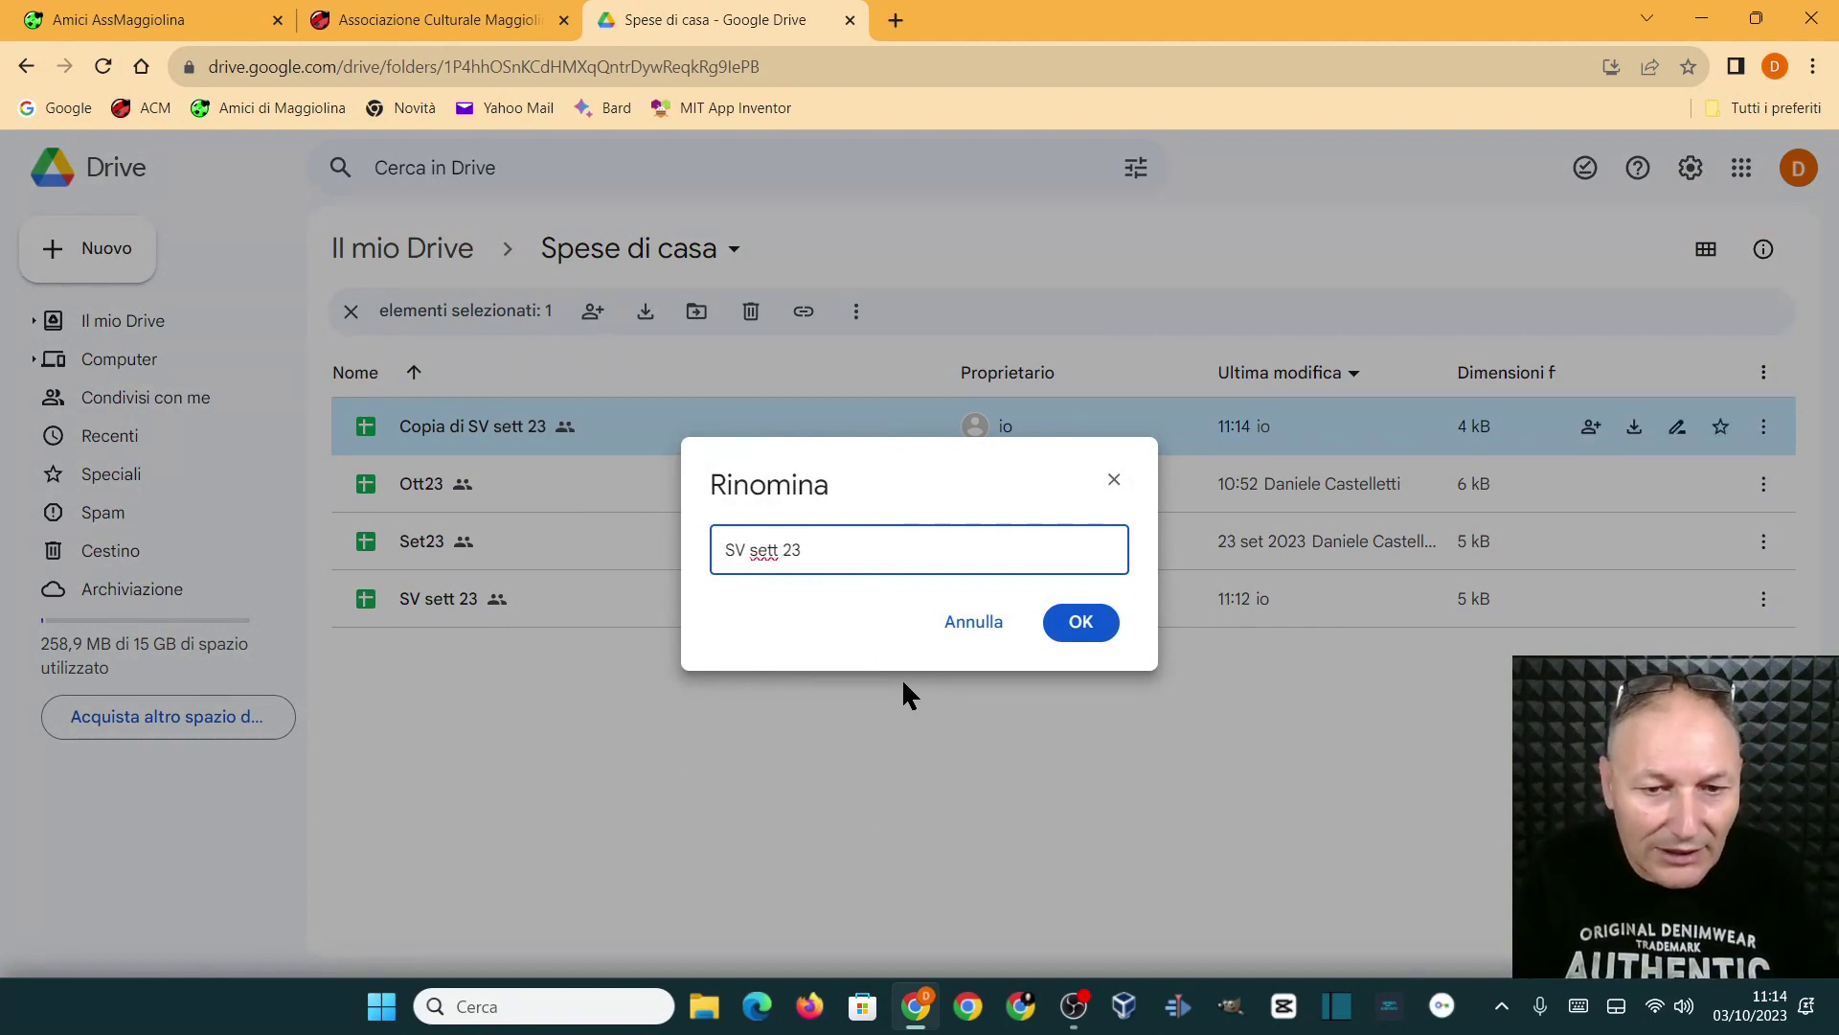
{"action": "key", "text": "Delete"}
{"action": "key", "text": "Right"}
{"action": "key", "text": "Right"}
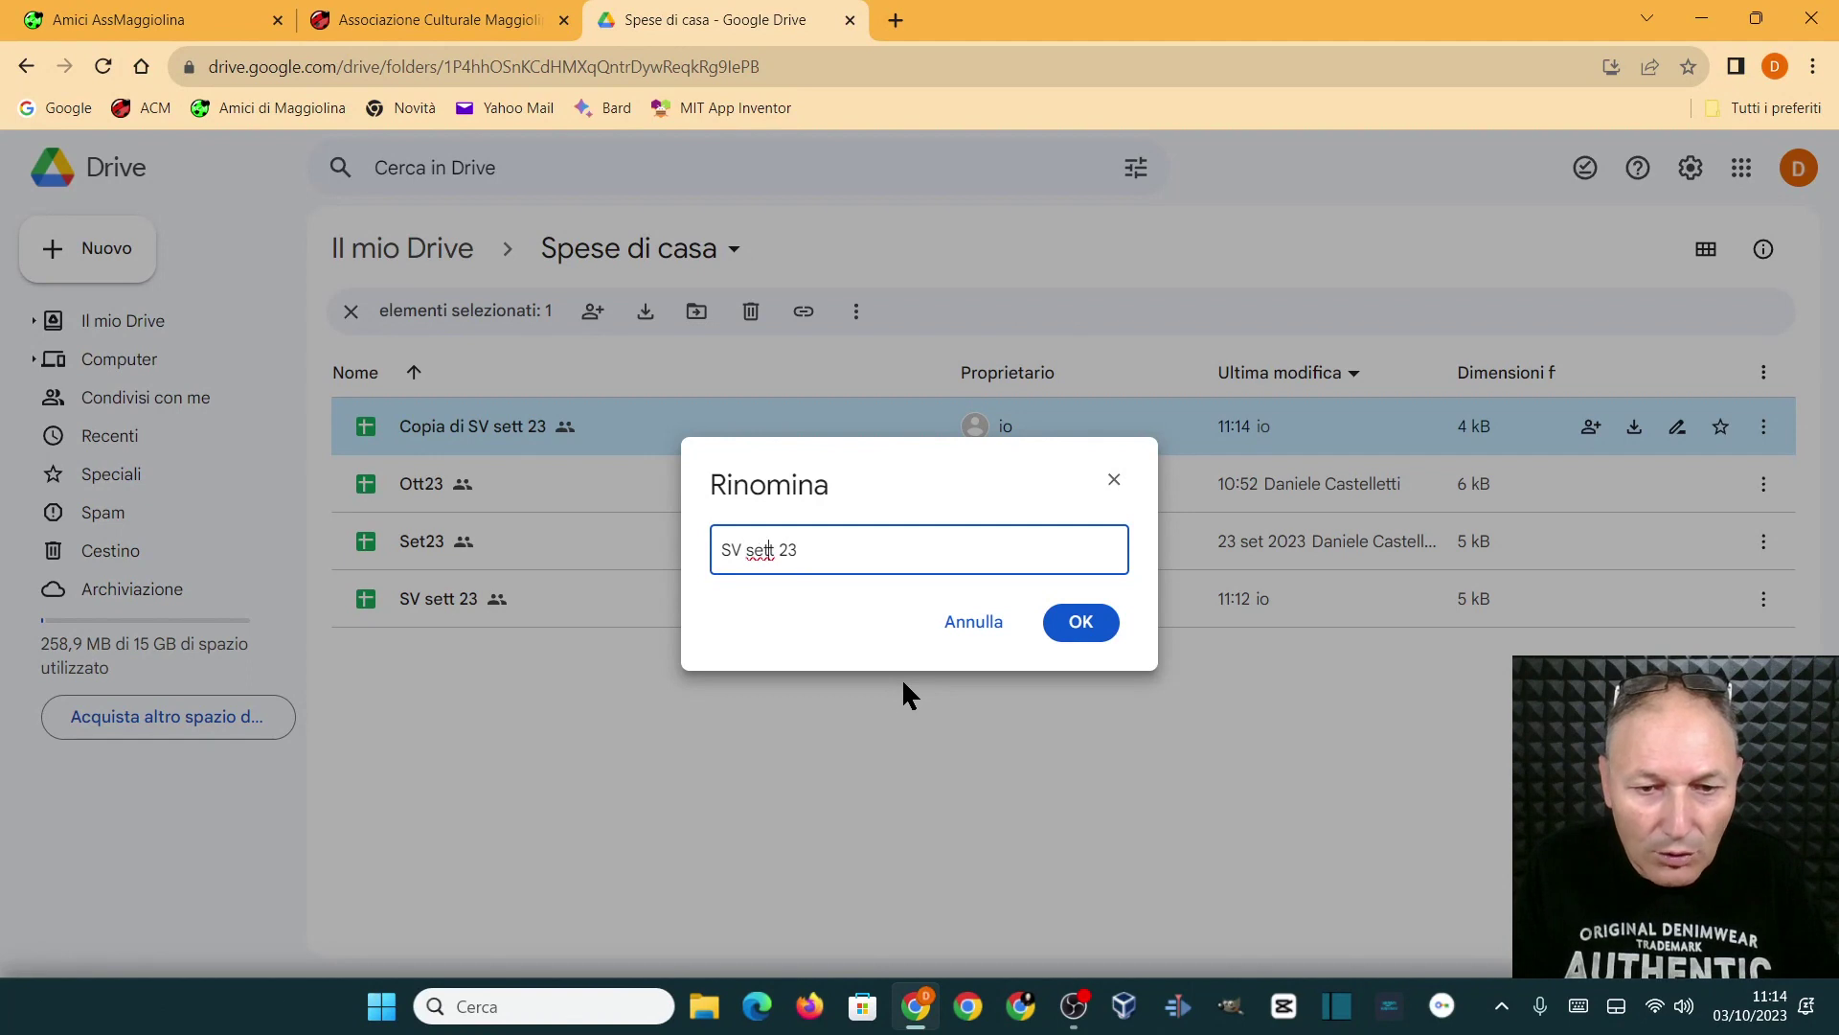
{"action": "key", "text": "Delete"}
{"action": "key", "text": "Delete"}
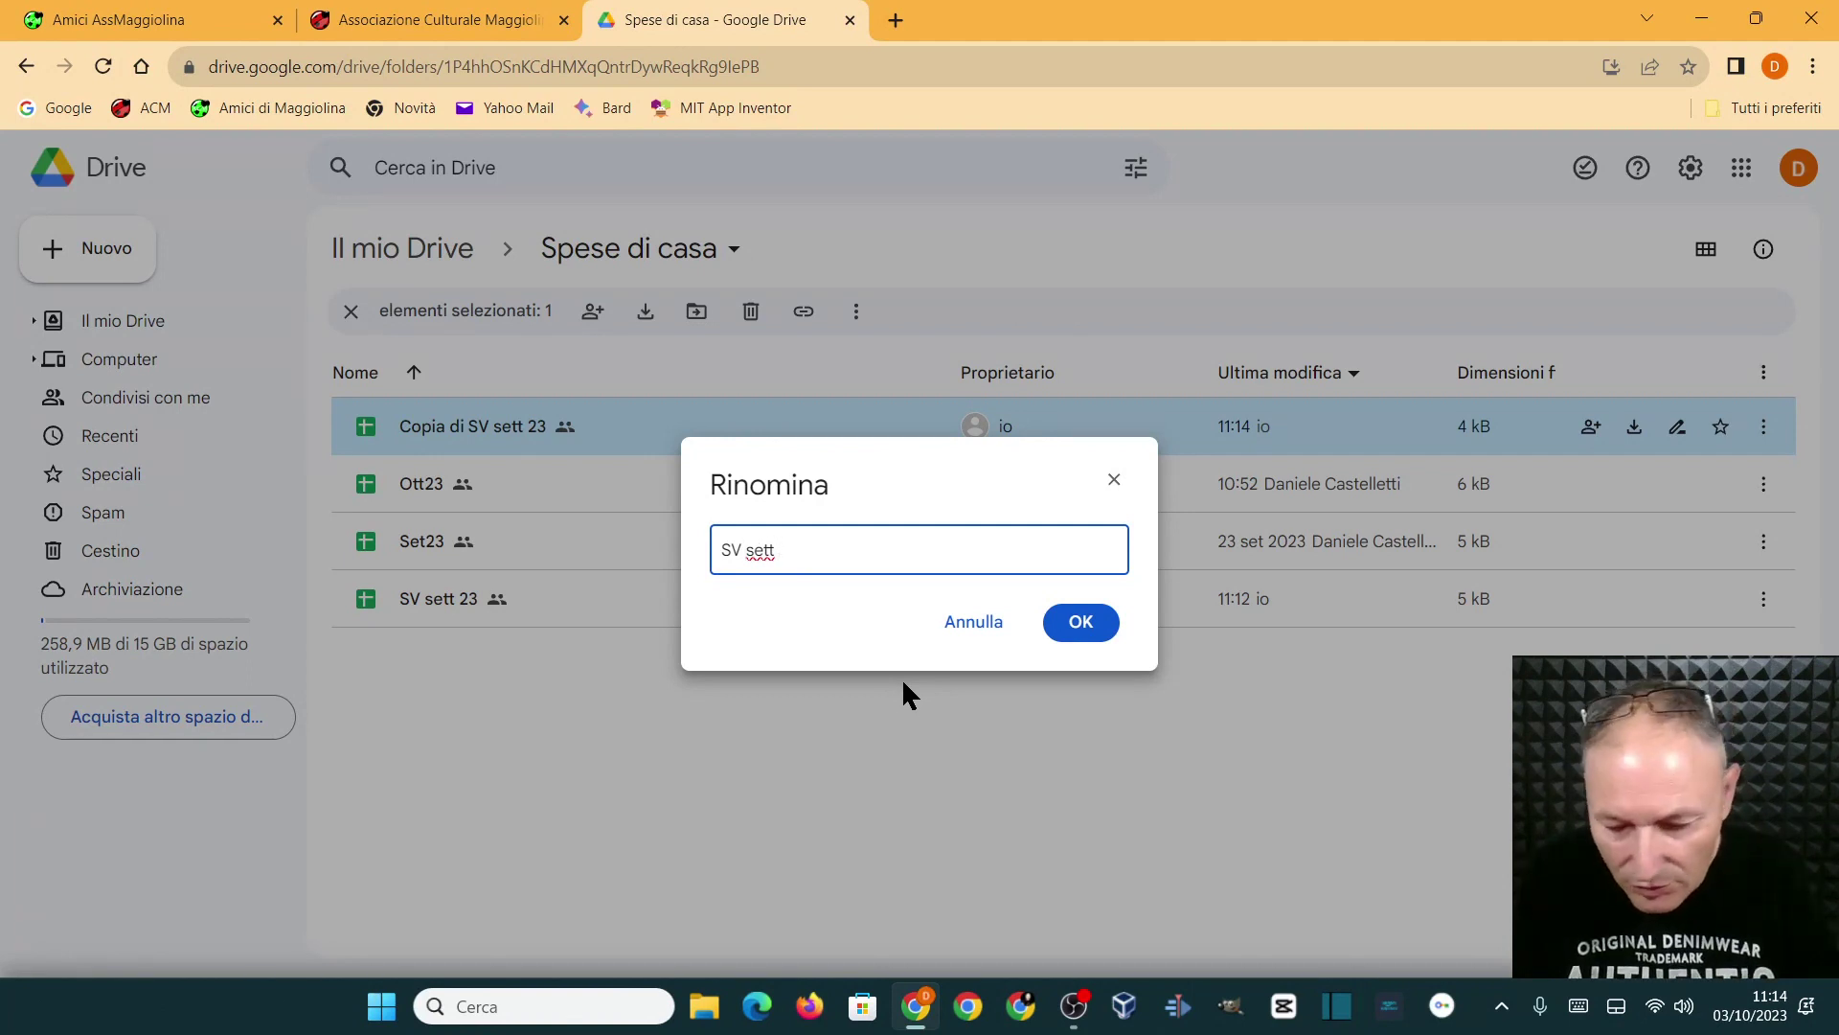
{"action": "key", "text": "BackSpace"}
{"action": "key", "text": "BackSpace"}
{"action": "key", "text": "BackSpace"}
{"action": "key", "text": "BackSpace"}
{"action": "key", "text": "BackSpace"}
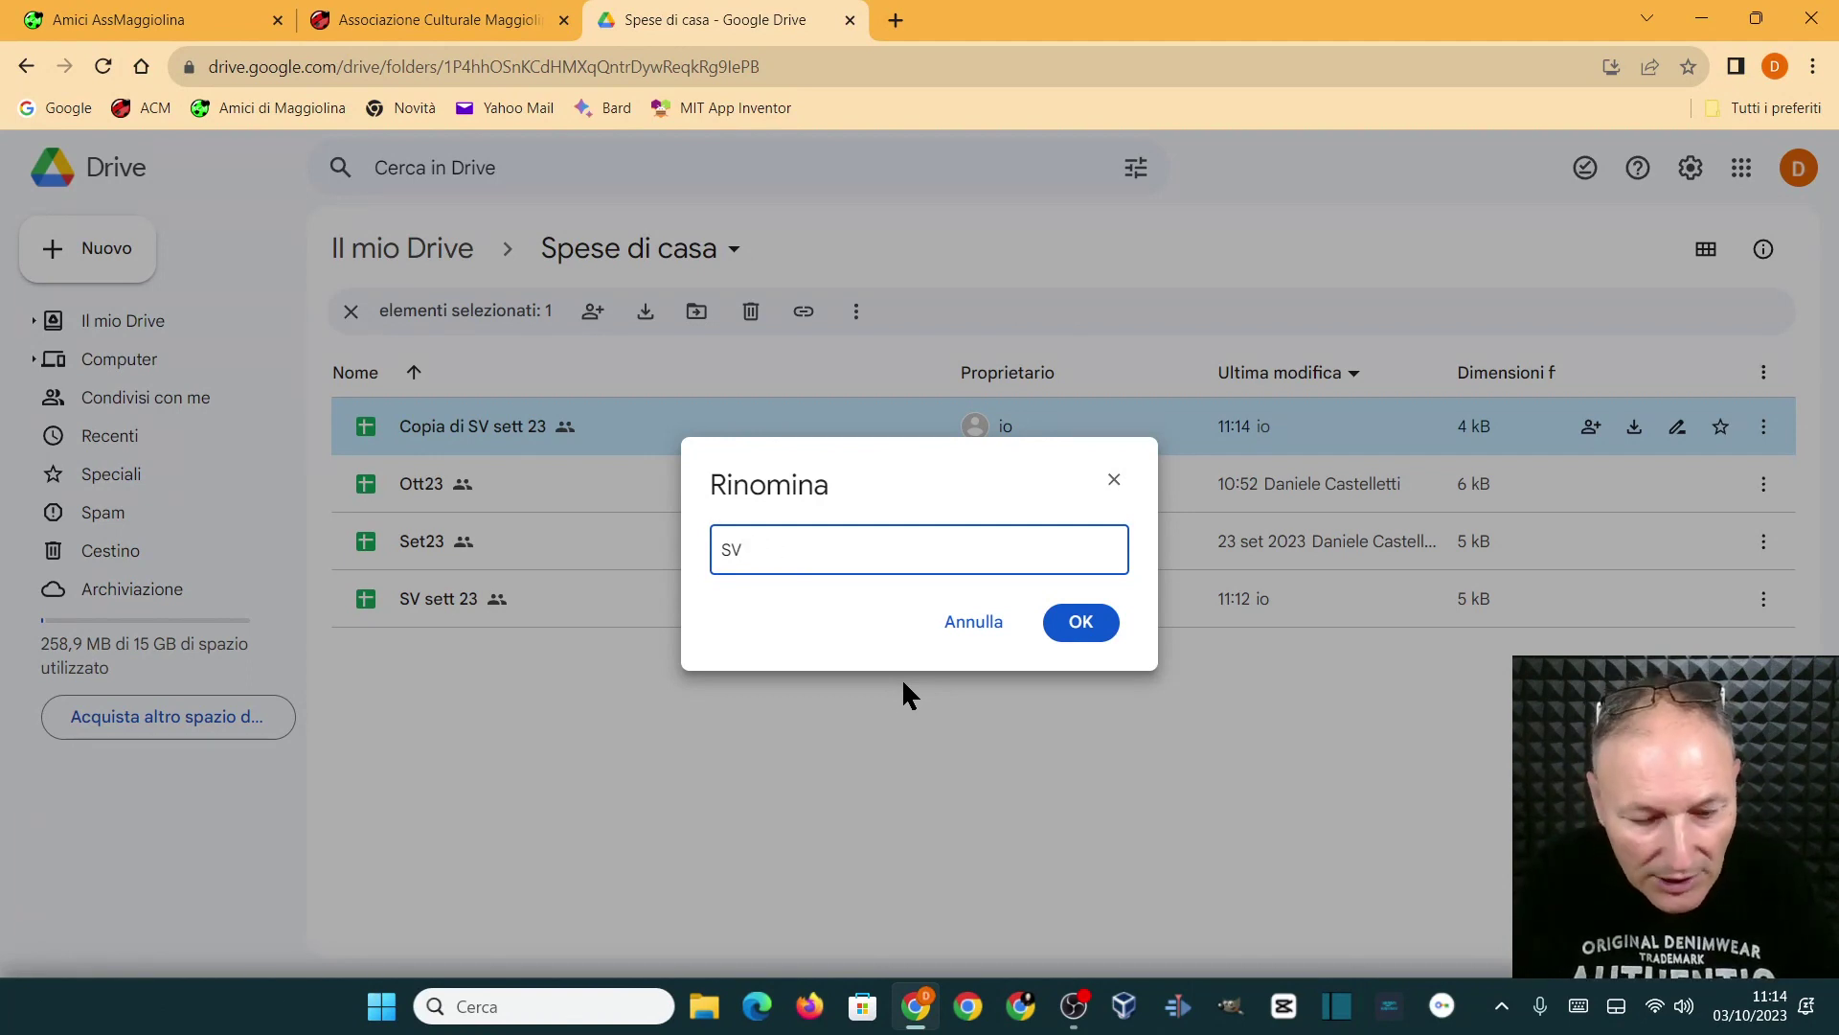
{"action": "type", "text": " ott"}
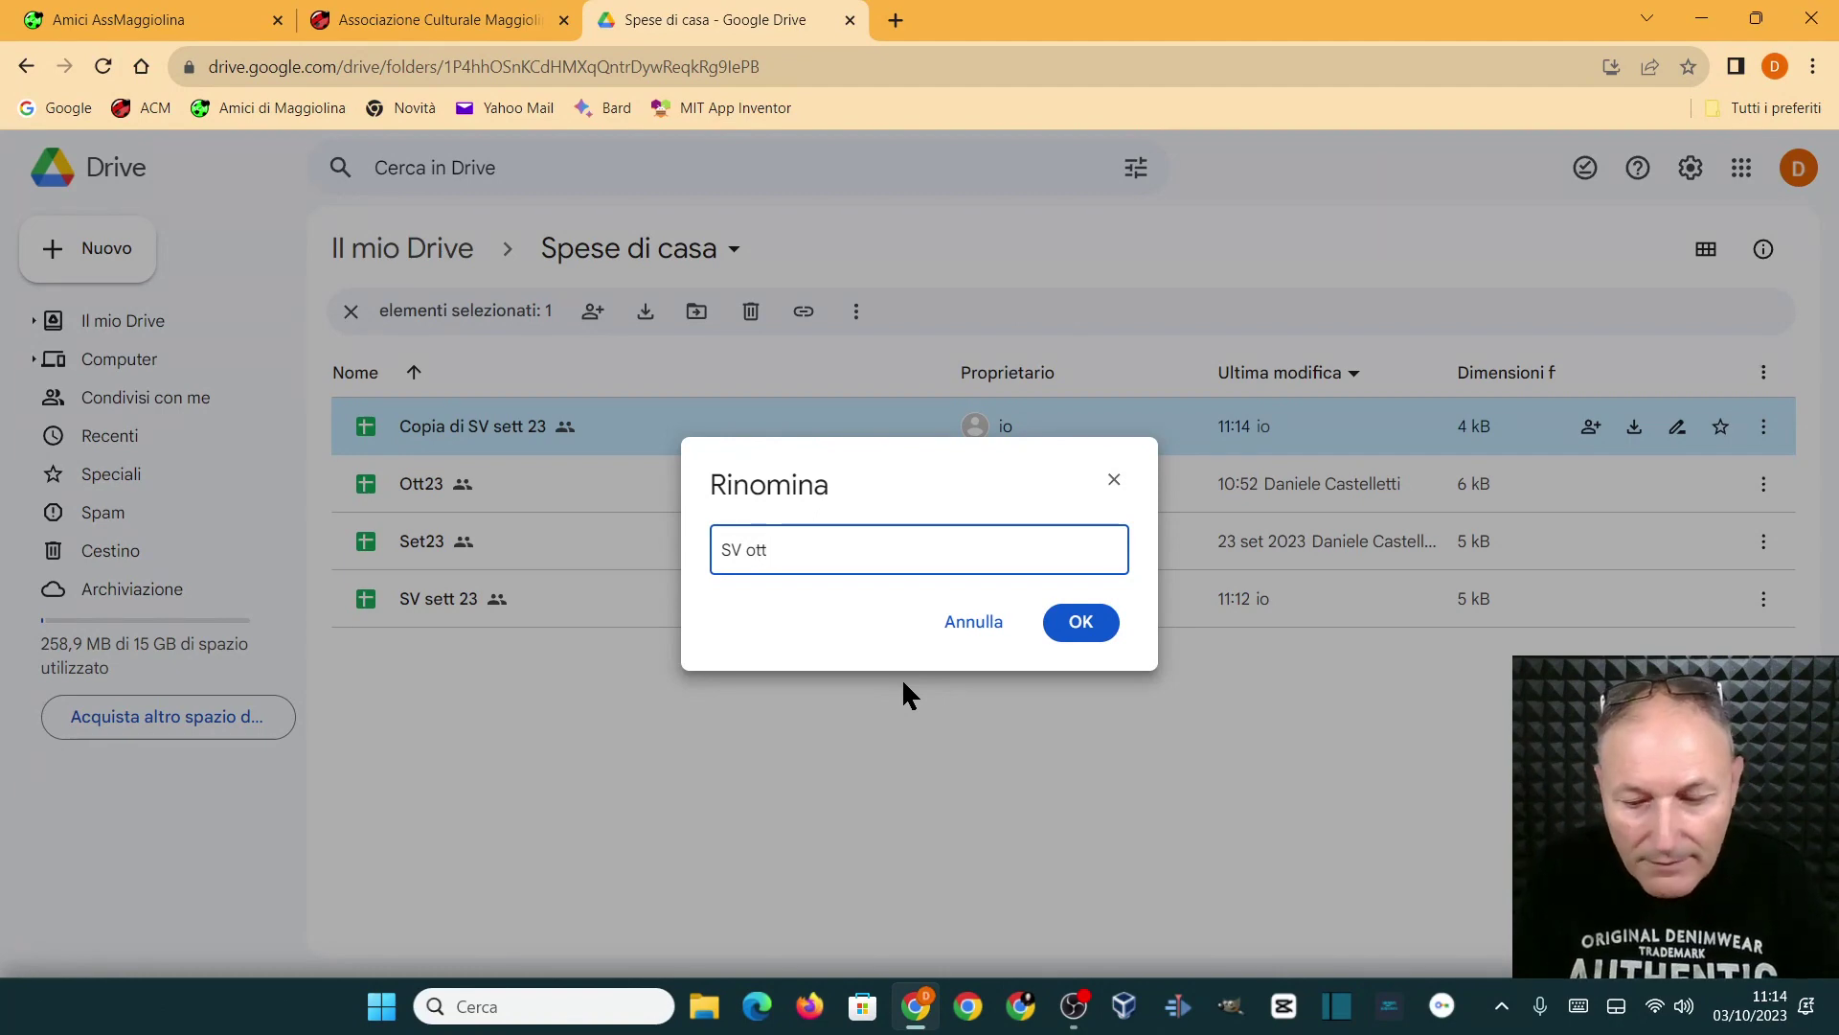
{"action": "type", "text": " 23"}
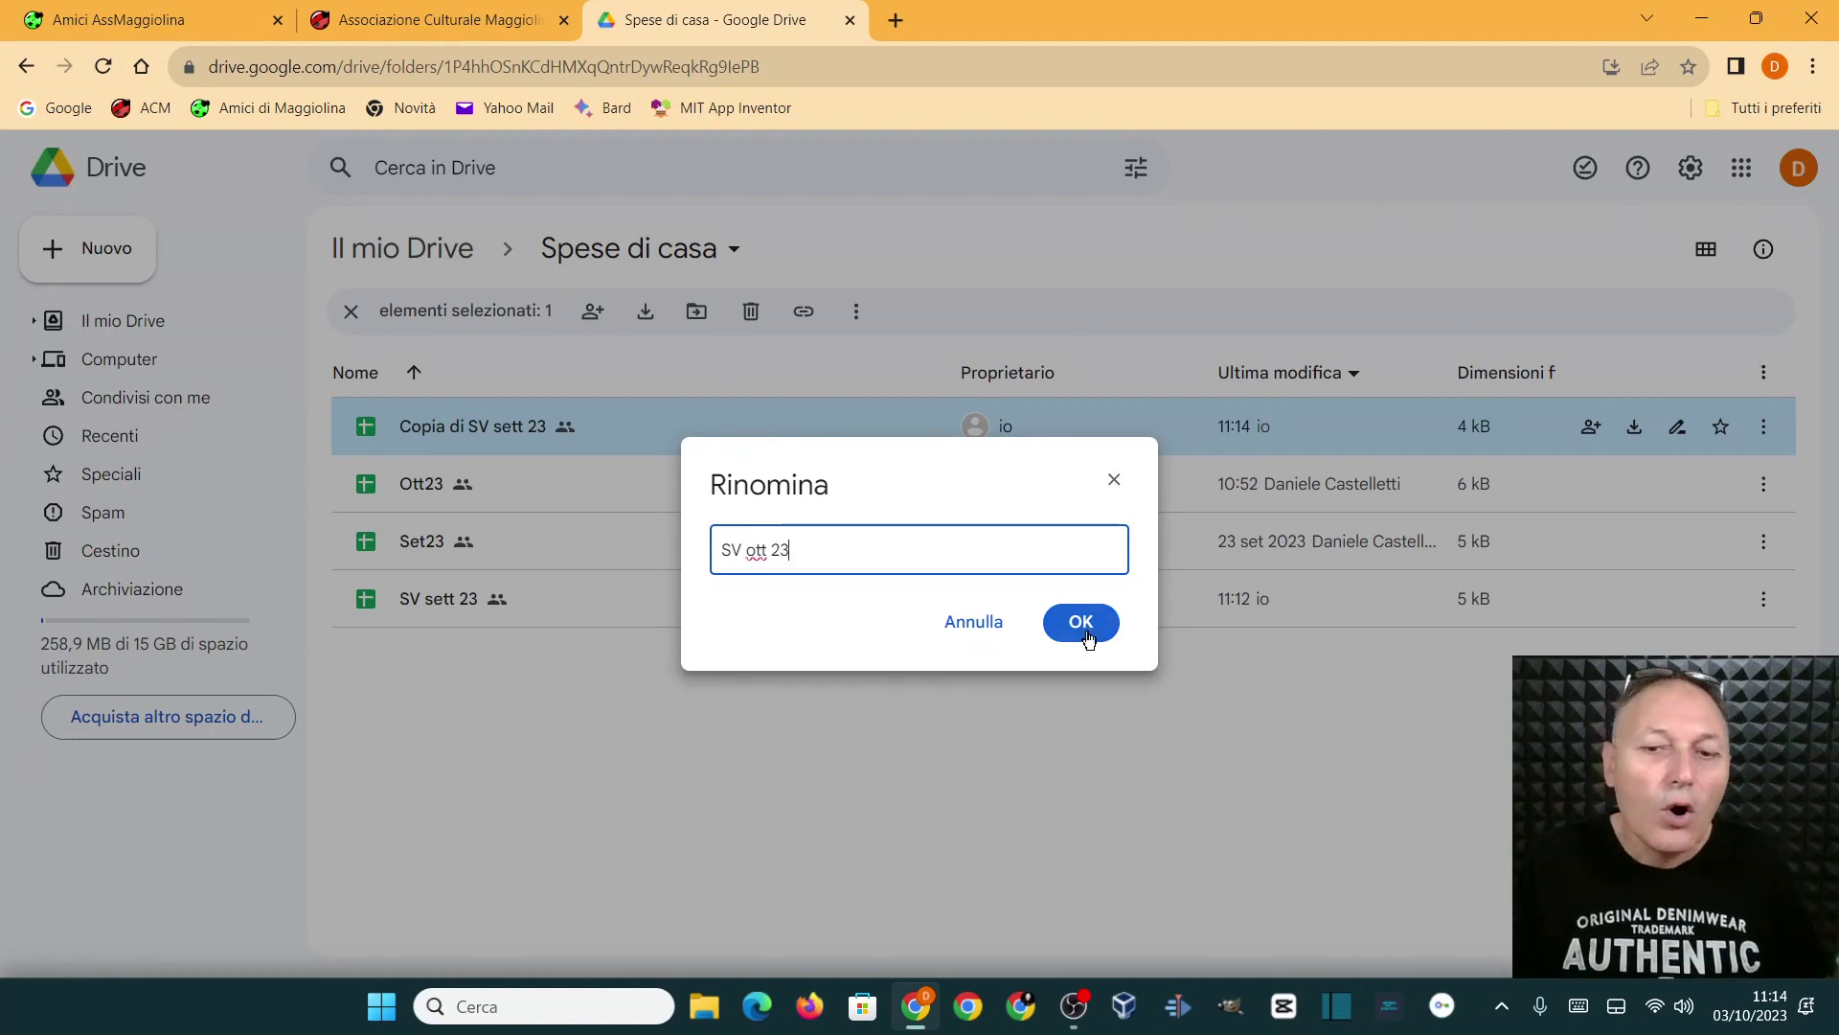
{"action": "left_click", "coordinate": [1088, 639]}
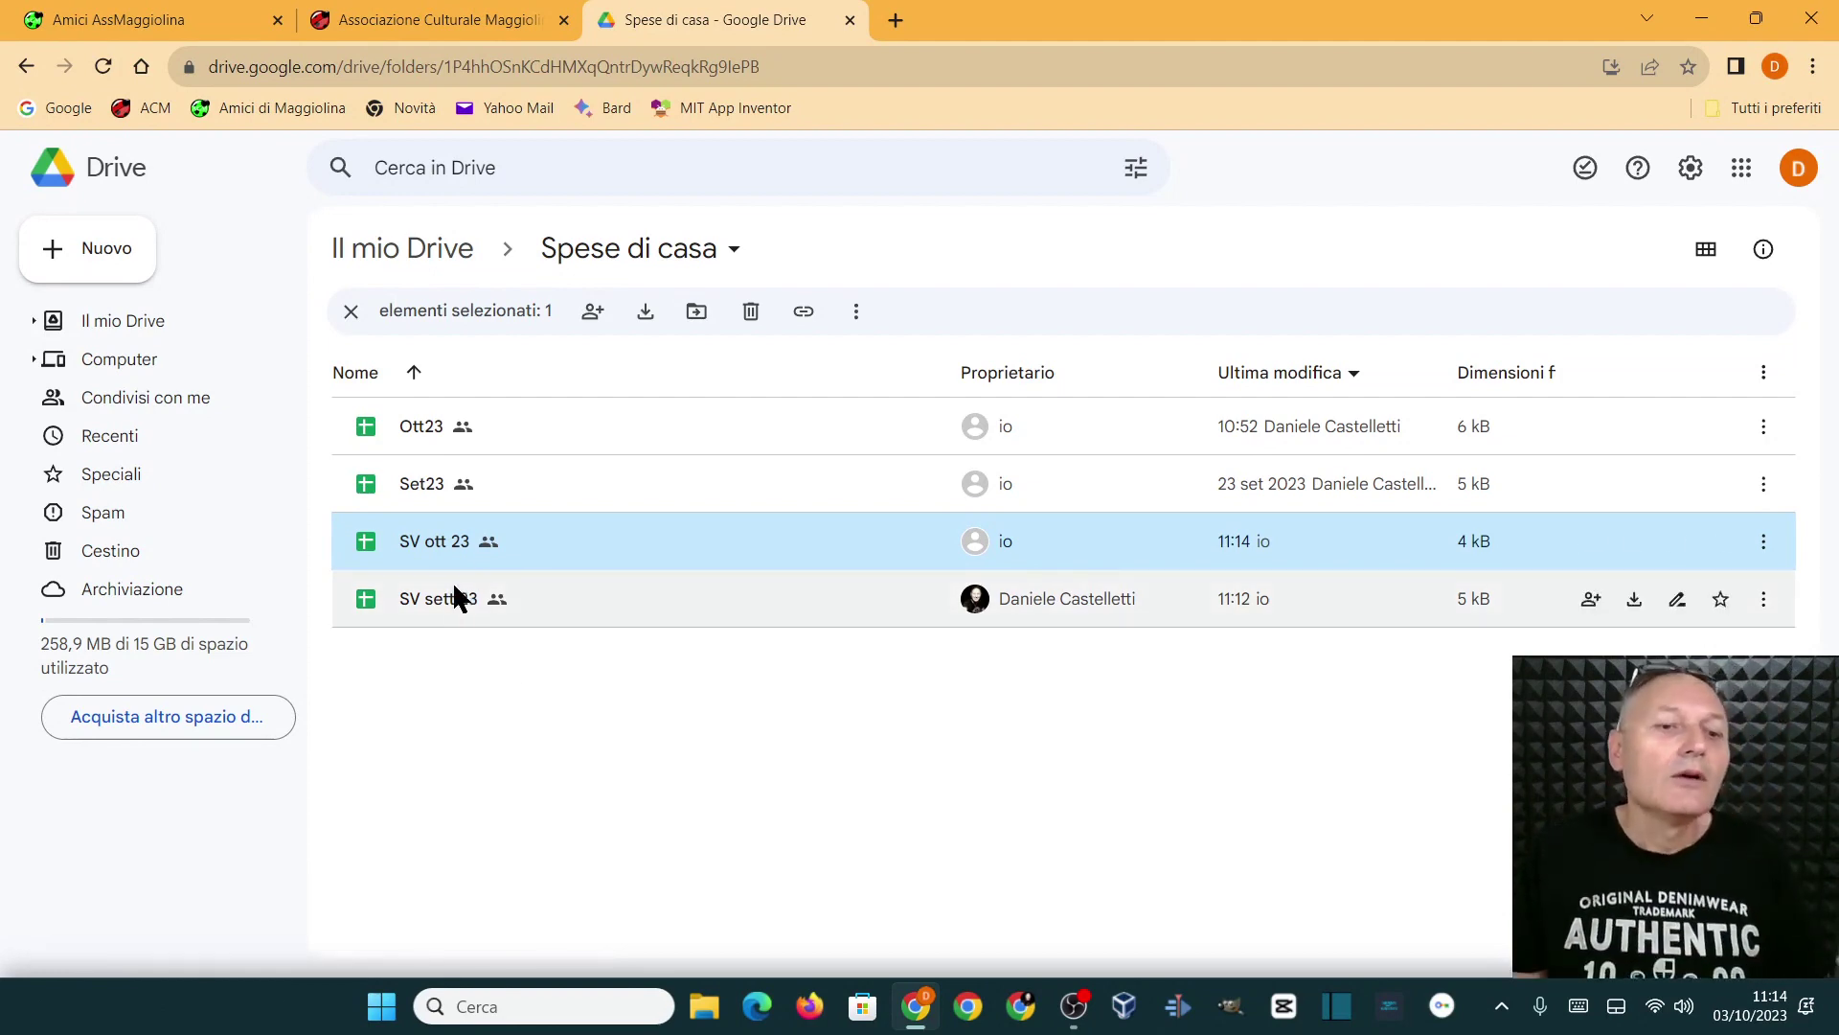
Step: Open SV ott 23 in Google Sheets, showing its Bilancio sheet with a €1.201,17 balance
{"action": "double_click", "coordinate": [428, 544]}
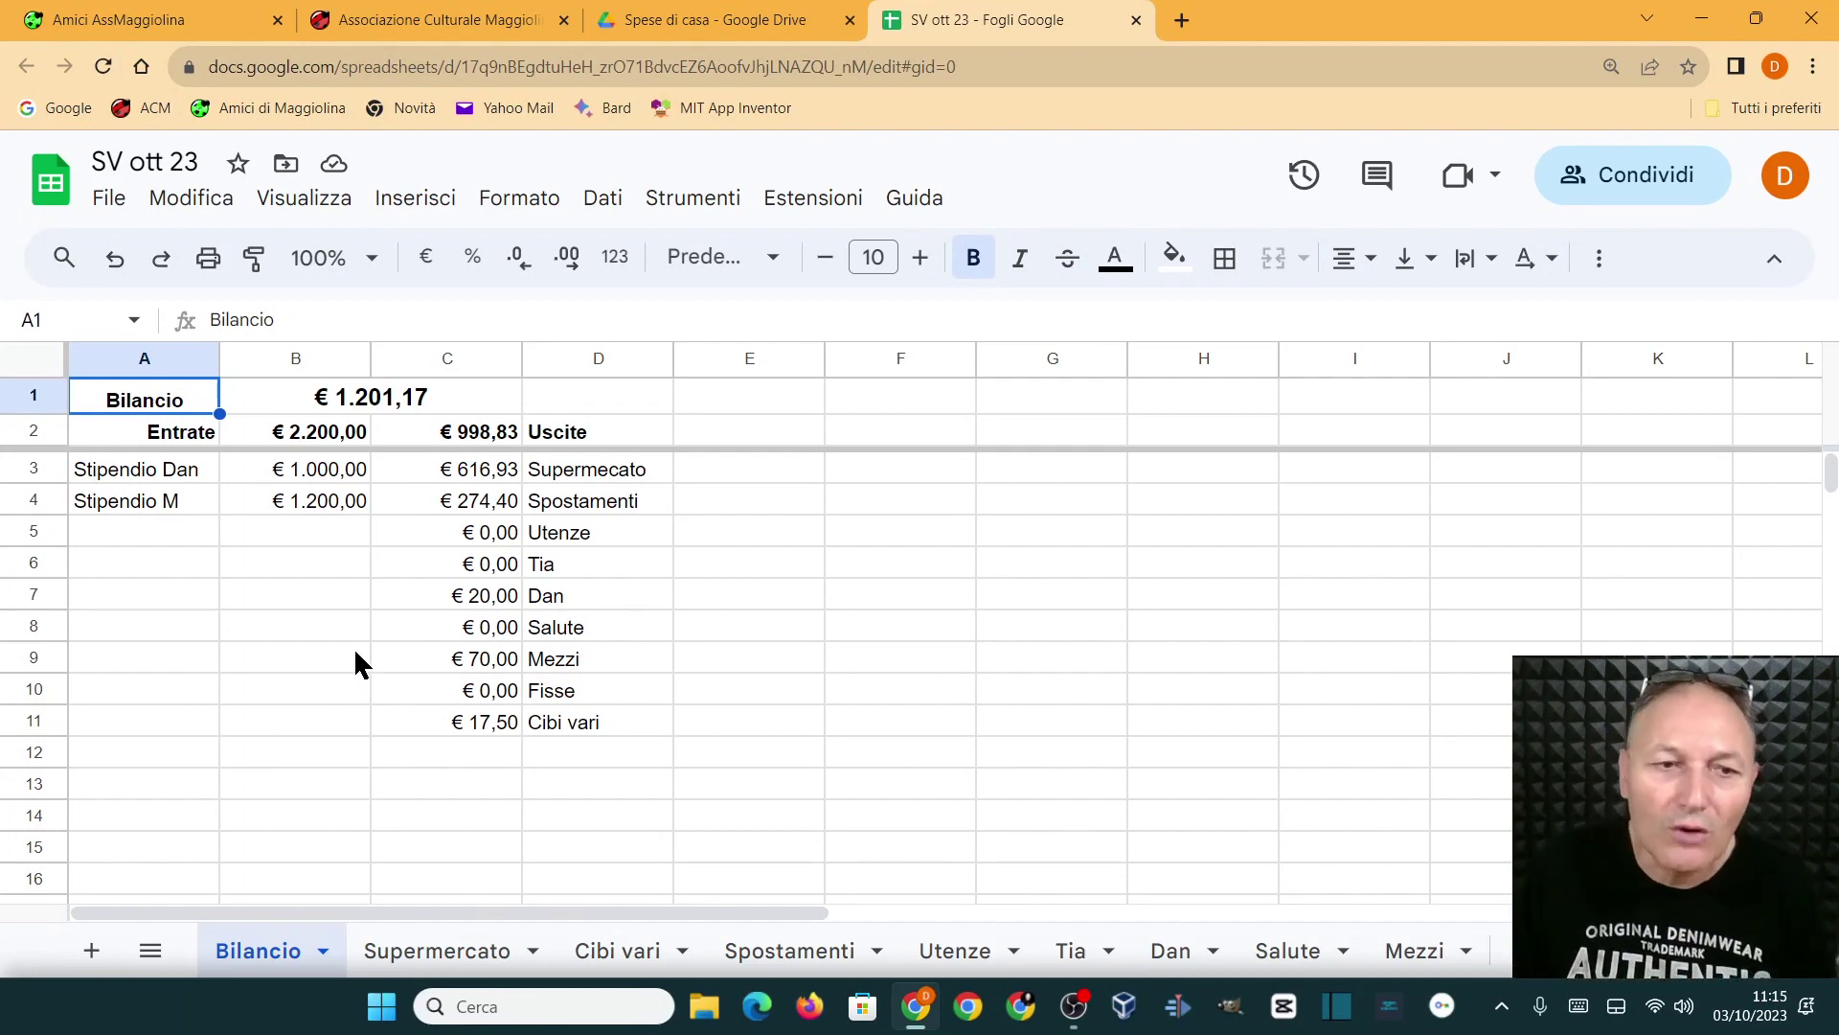
Step: Clear the Supermercato expense rows from A3 through column D
{"action": "left_click", "coordinate": [428, 947]}
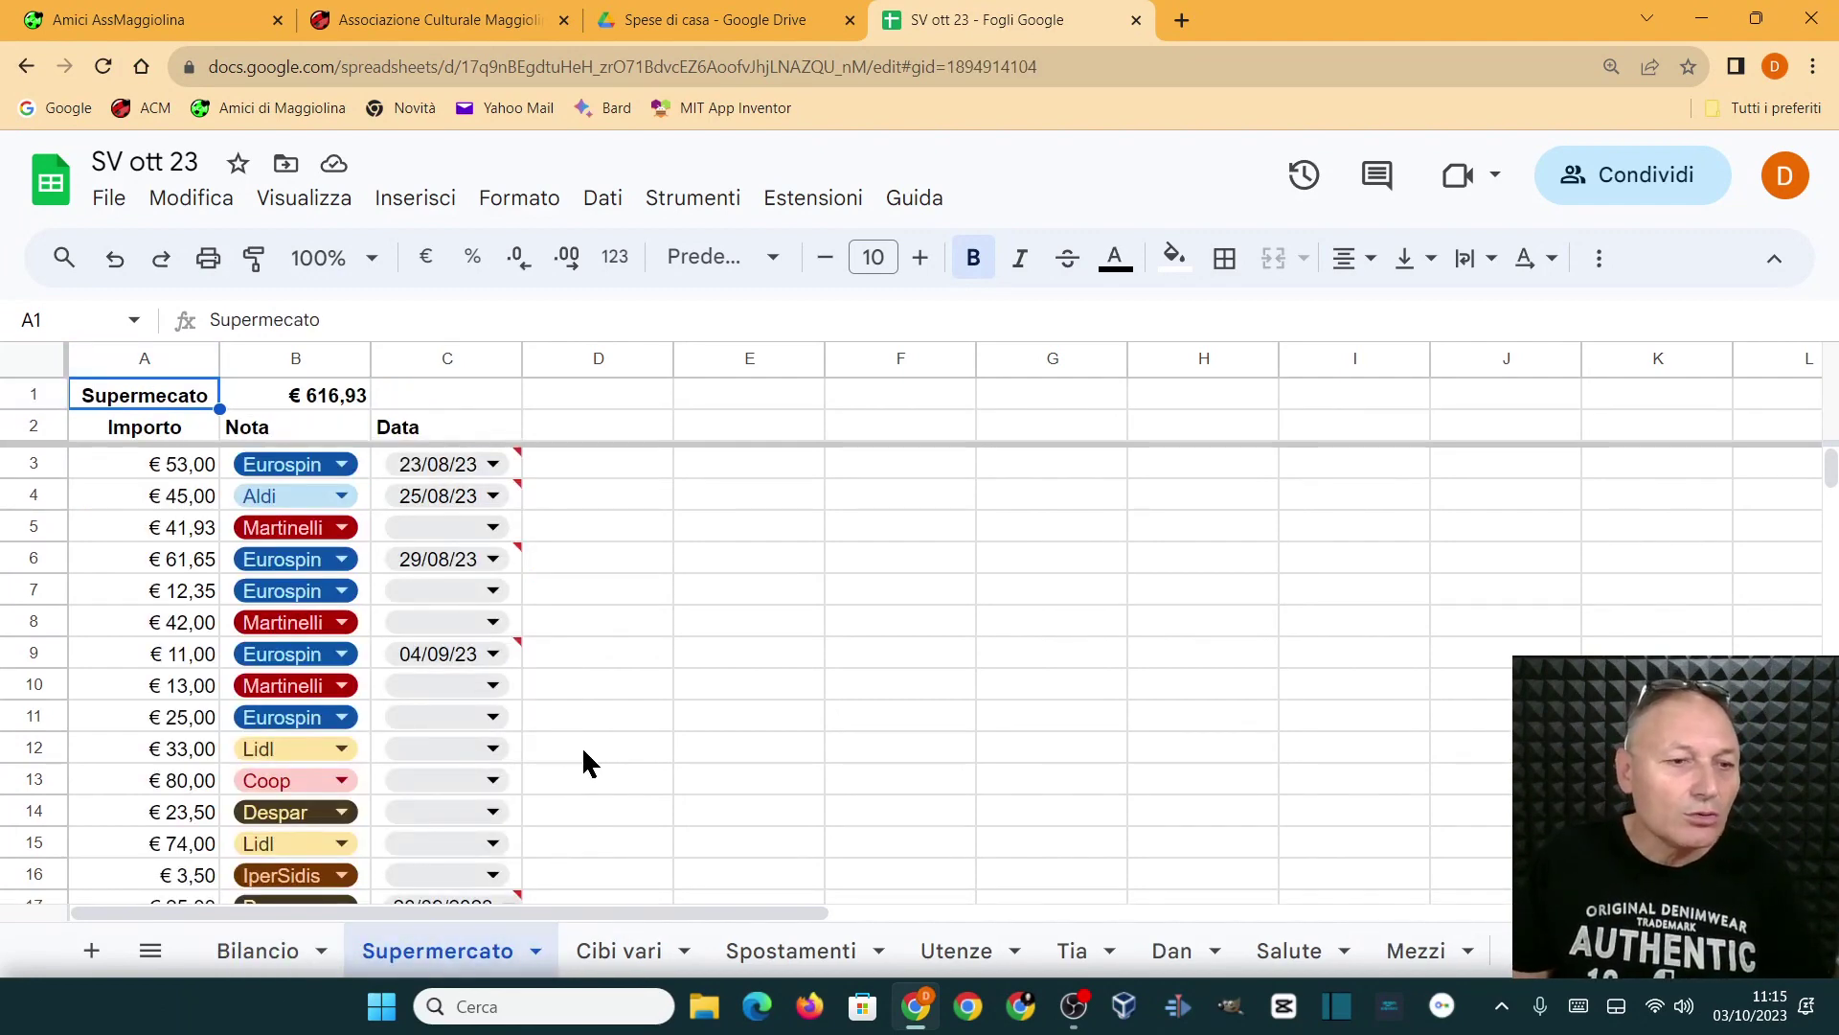
{"action": "mouse_move", "coordinate": [105, 469]}
{"action": "left_mouse_down"}
{"action": "mouse_move", "coordinate": [596, 959]}
{"action": "mouse_move", "coordinate": [577, 692]}
{"action": "left_mouse_up"}
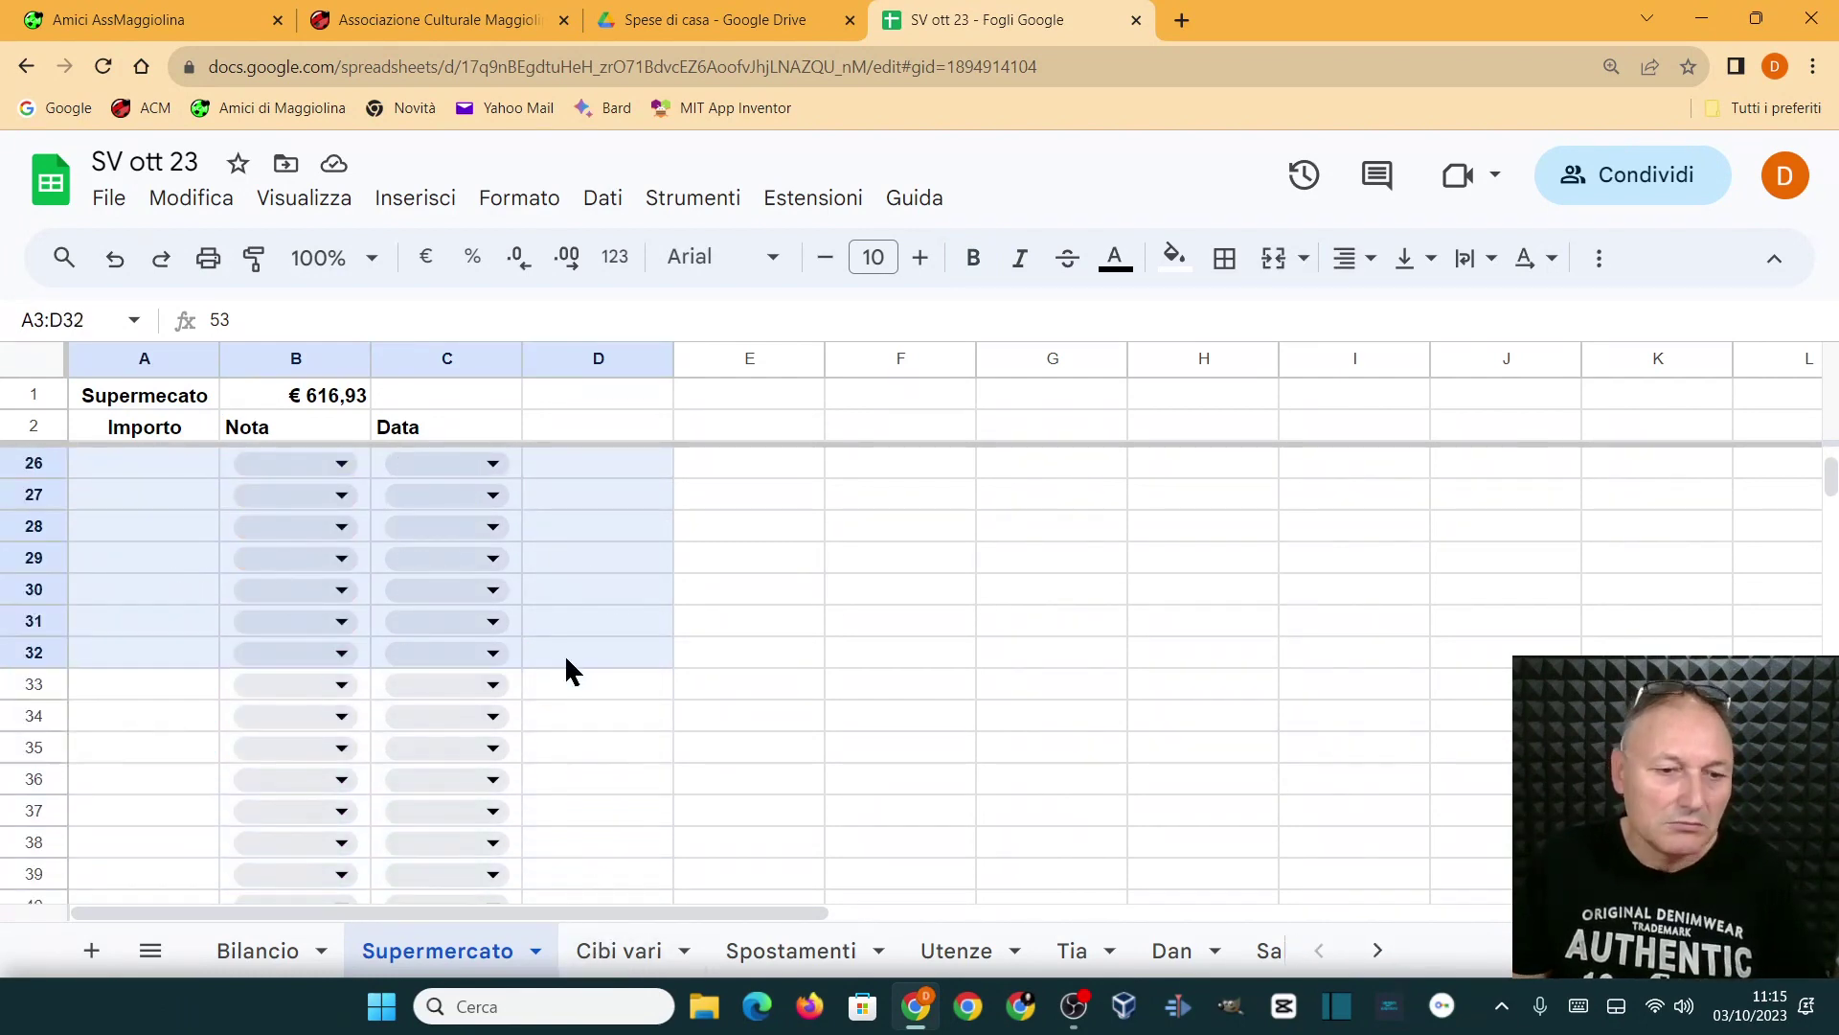
{"action": "scroll", "coordinate": [584, 689], "scroll_direction": "up", "scroll_amount": 1}
{"action": "scroll", "coordinate": [728, 719], "scroll_direction": "up", "scroll_amount": 2}
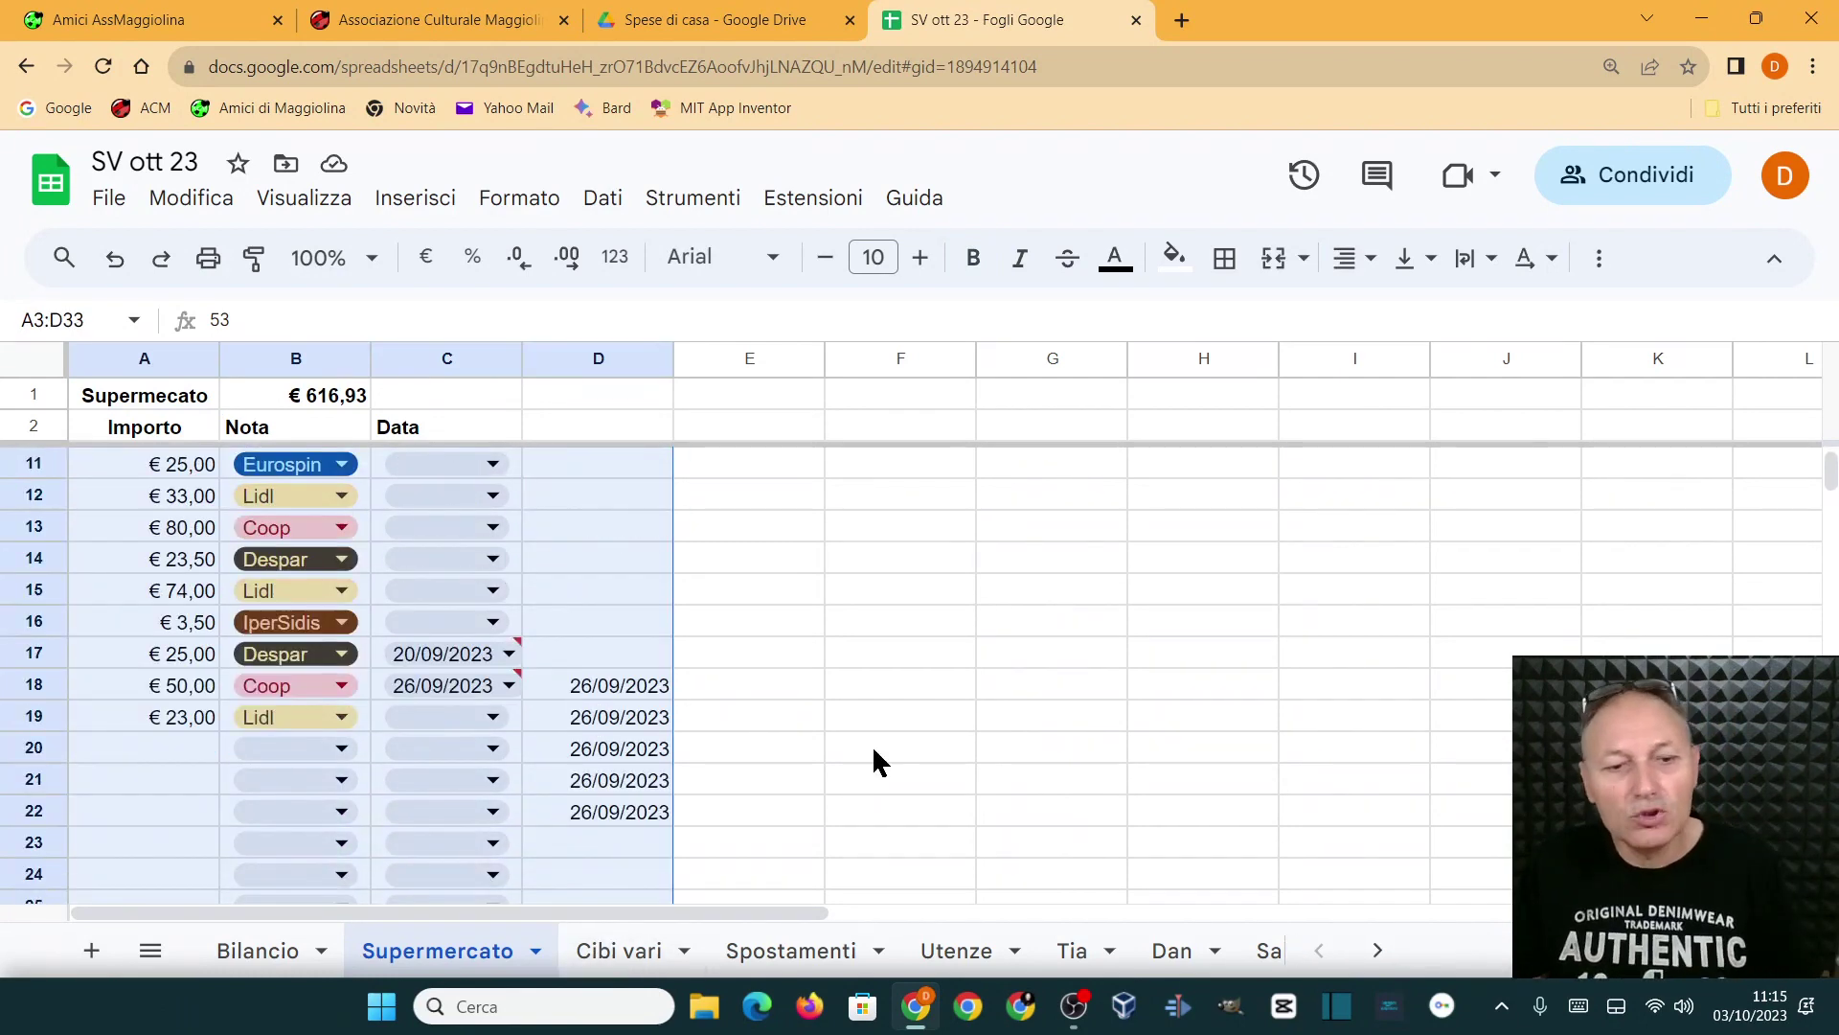
{"action": "key", "text": "Delete"}
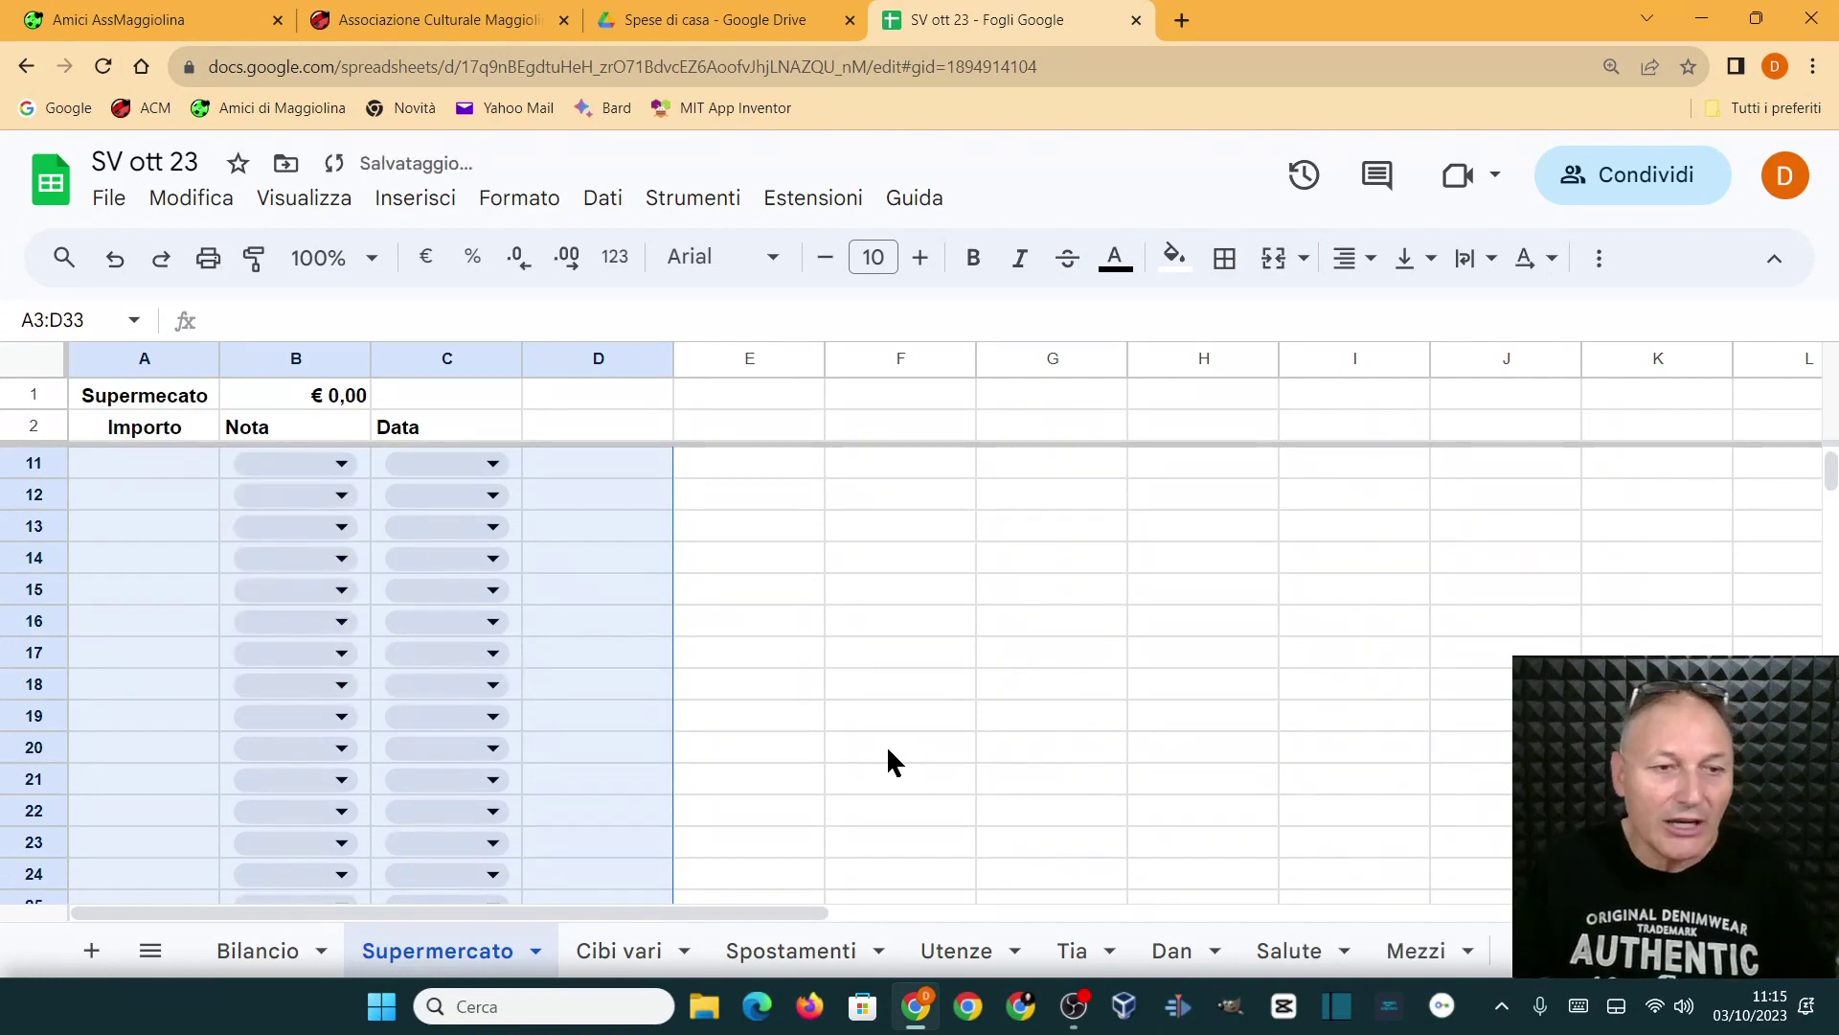
{"action": "left_click", "coordinate": [853, 688]}
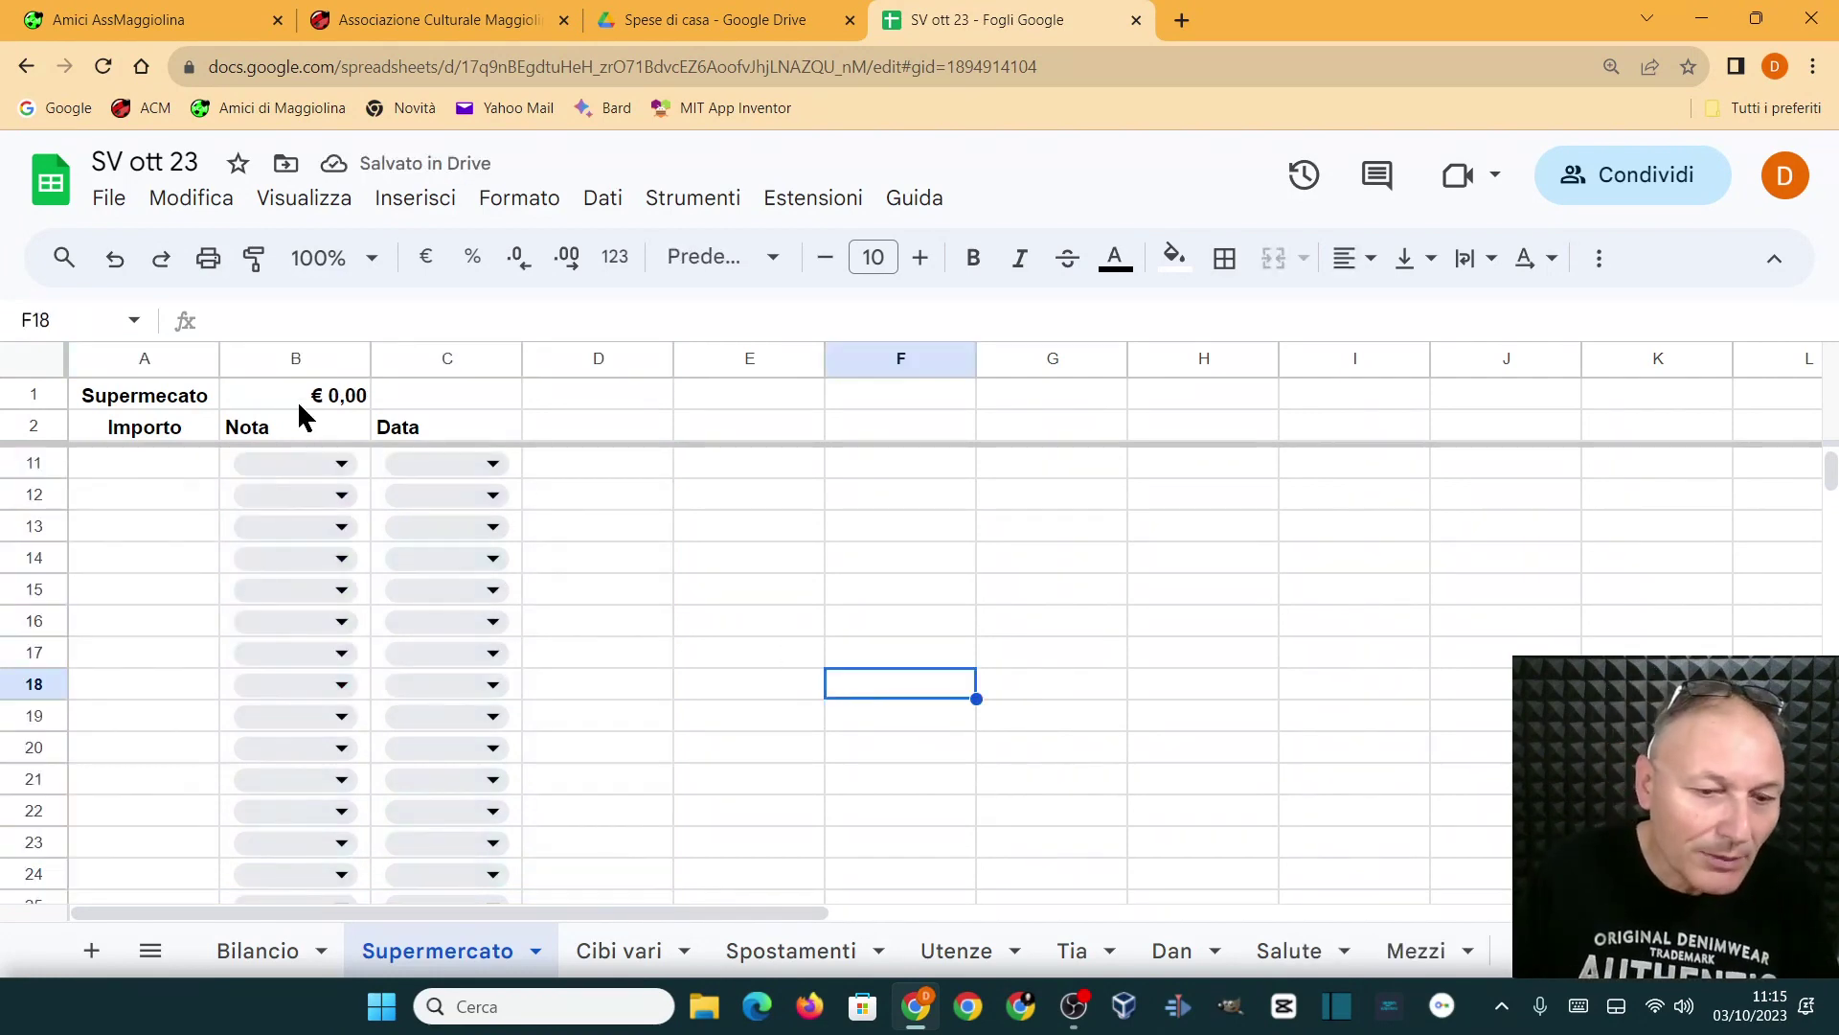
Step: Clear the Cibi vari entries A3:D12 and the Spostamenti entries A3:C15
{"action": "left_click", "coordinate": [601, 960]}
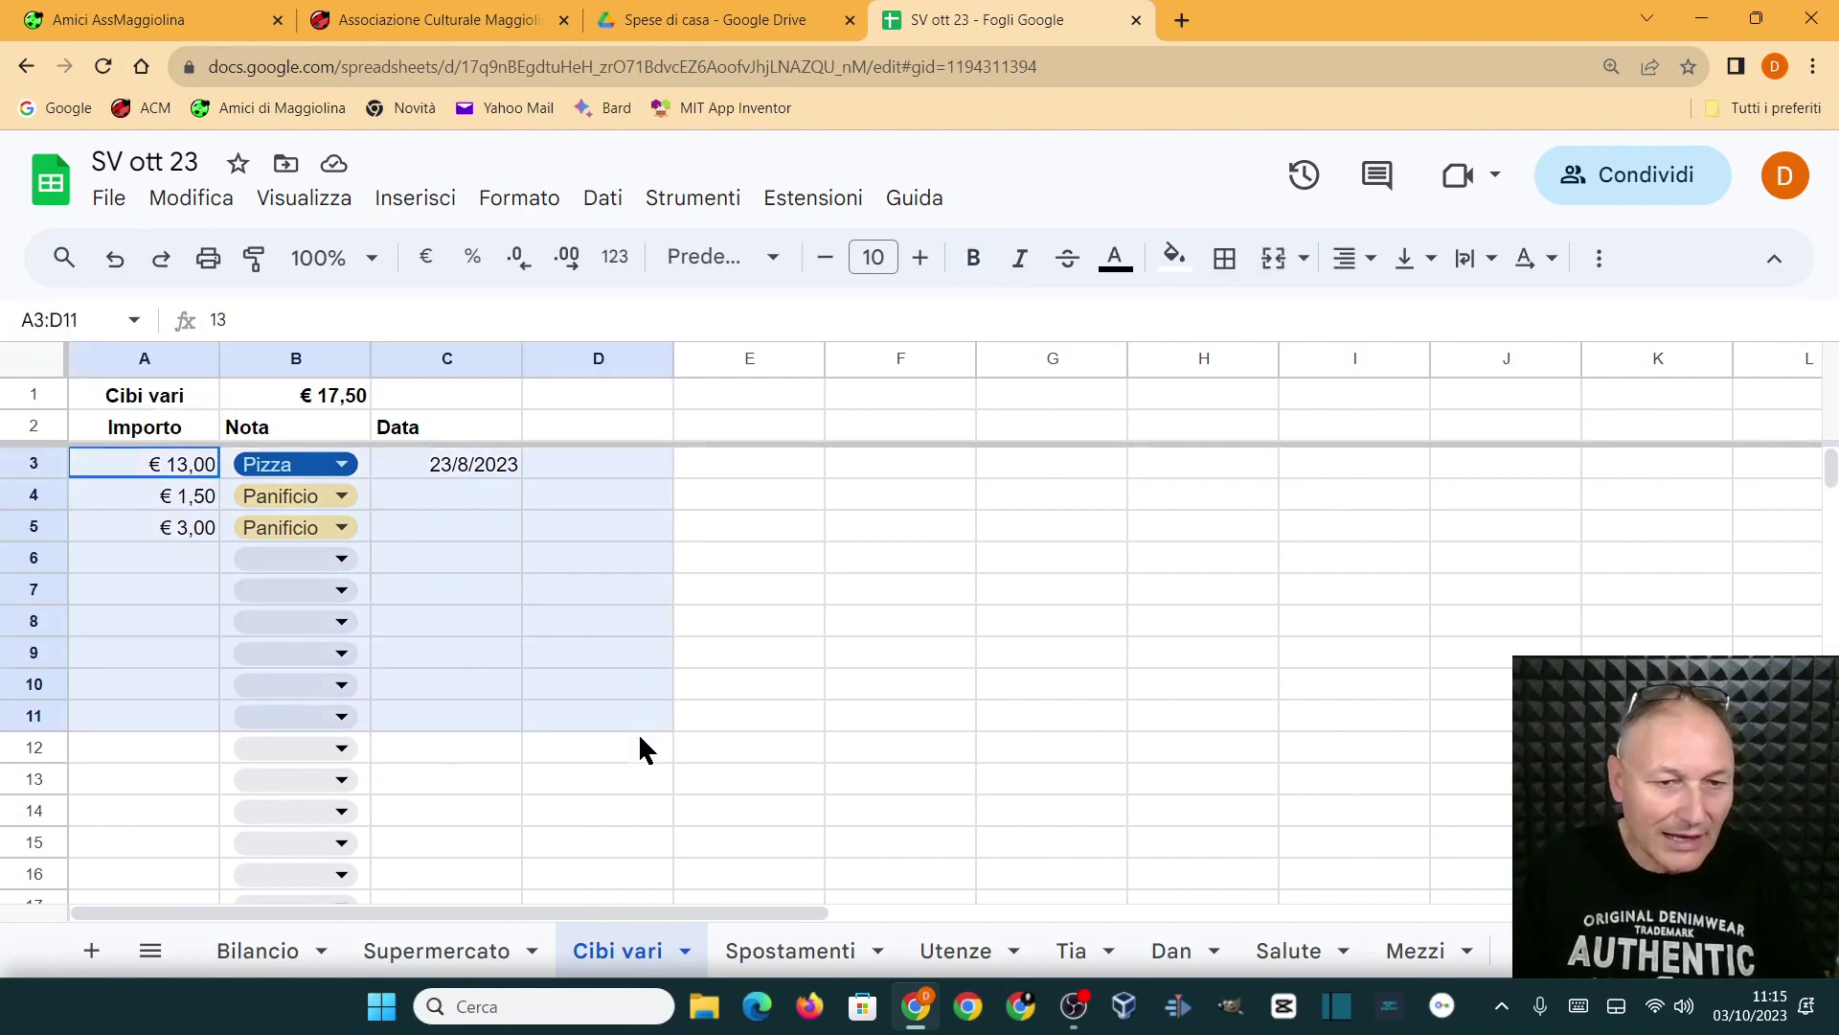
{"action": "left_click_drag", "start_coordinate": [98, 469], "coordinate": [644, 751]}
{"action": "key", "text": "Delete"}
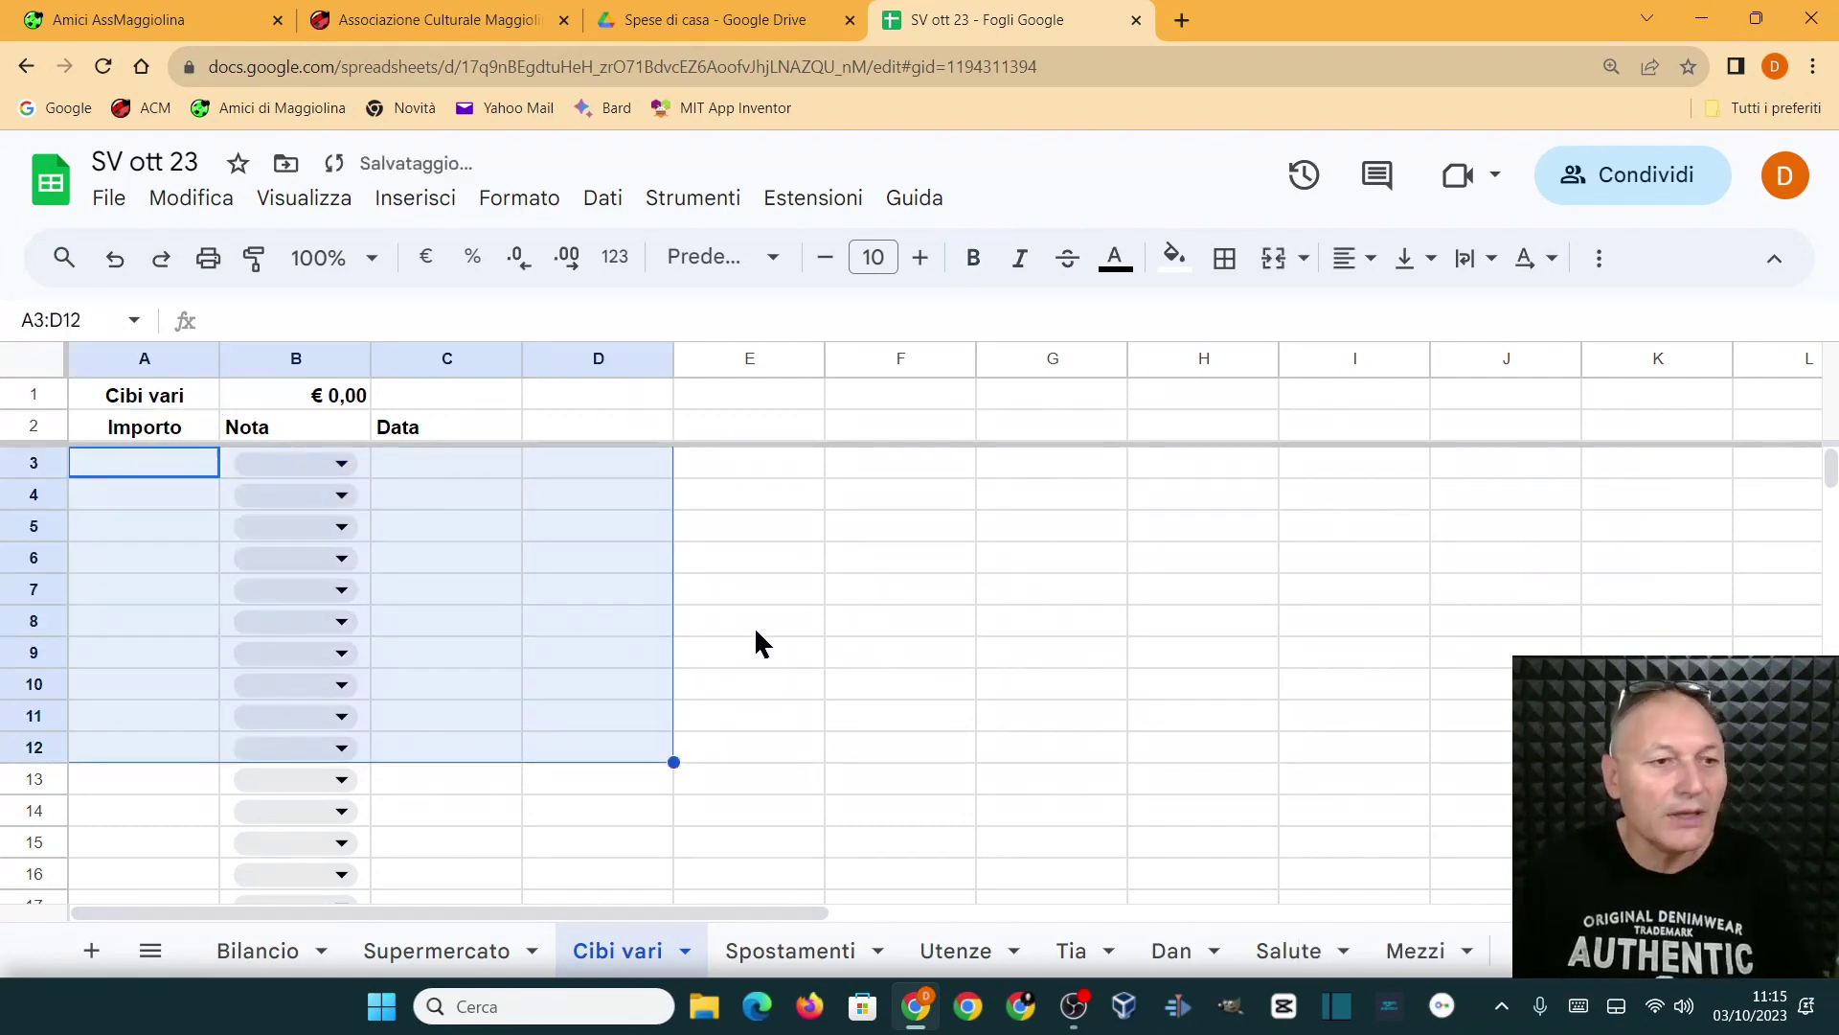
{"action": "left_click", "coordinate": [759, 961]}
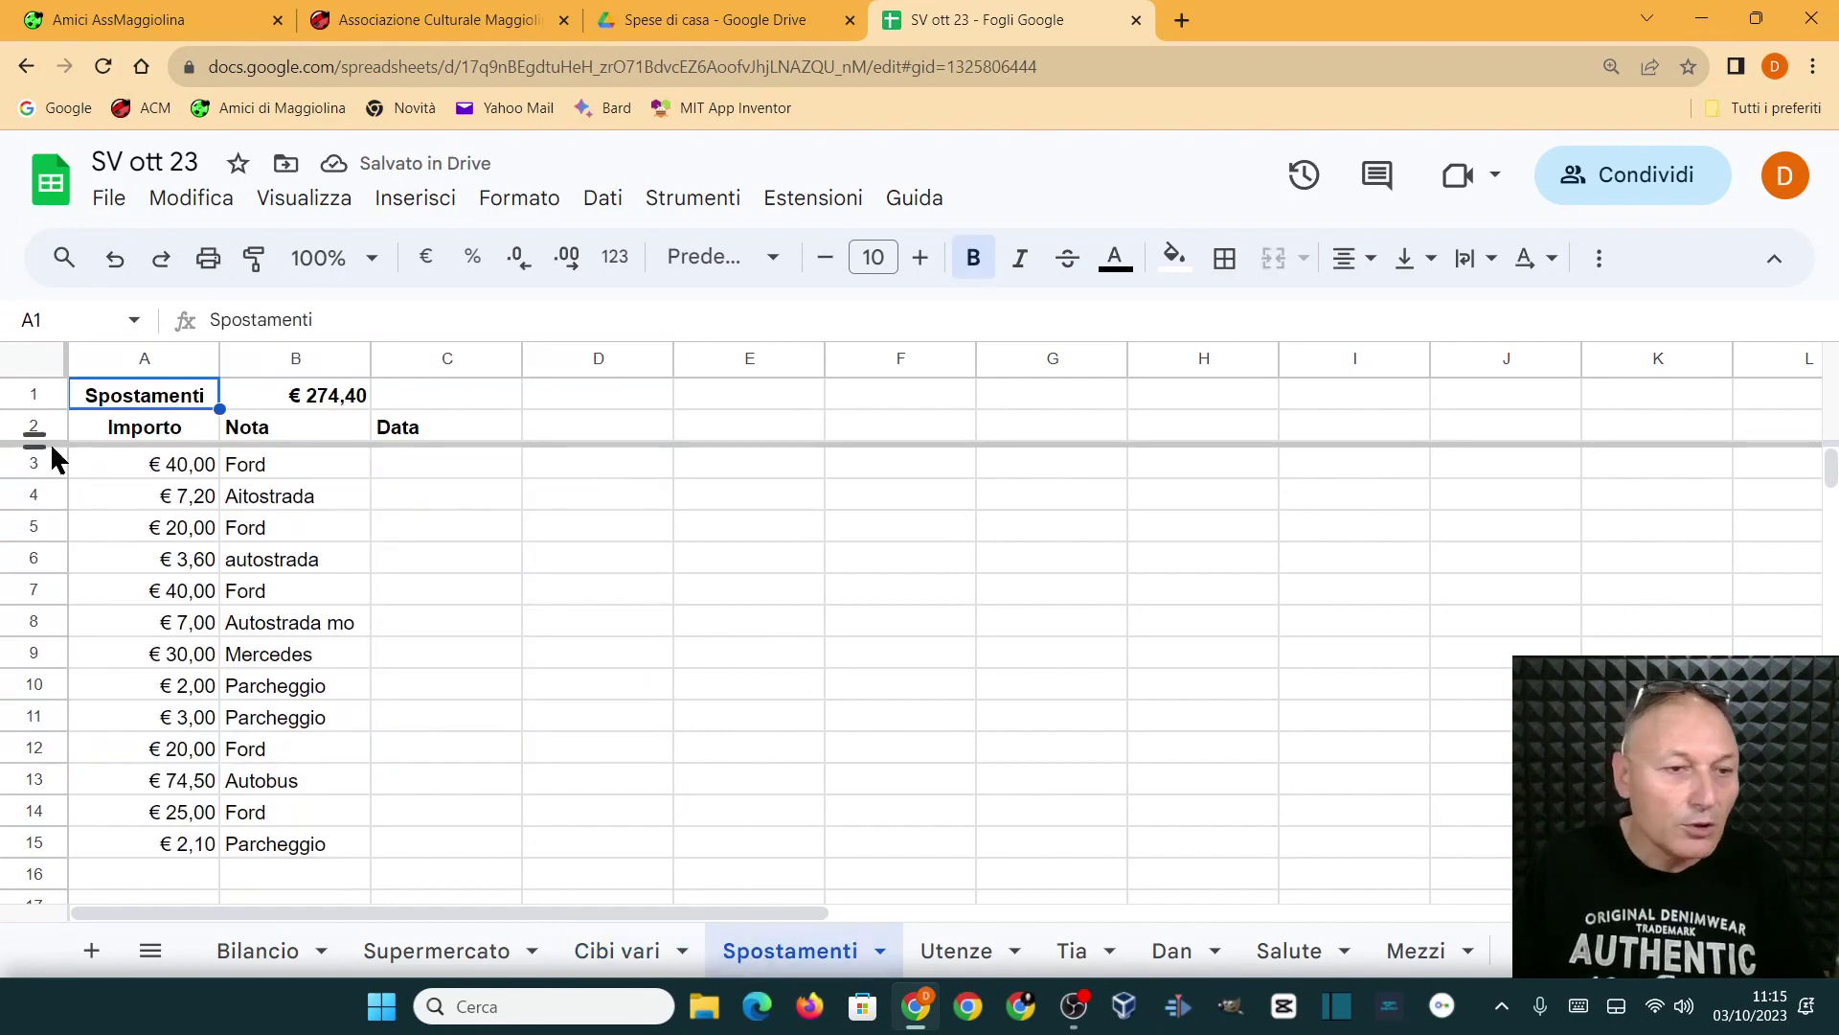
{"action": "mouse_move", "coordinate": [105, 471]}
{"action": "left_mouse_down"}
{"action": "mouse_move", "coordinate": [479, 854]}
{"action": "mouse_move", "coordinate": [476, 873]}
{"action": "left_mouse_up"}
{"action": "key", "text": "Delete"}
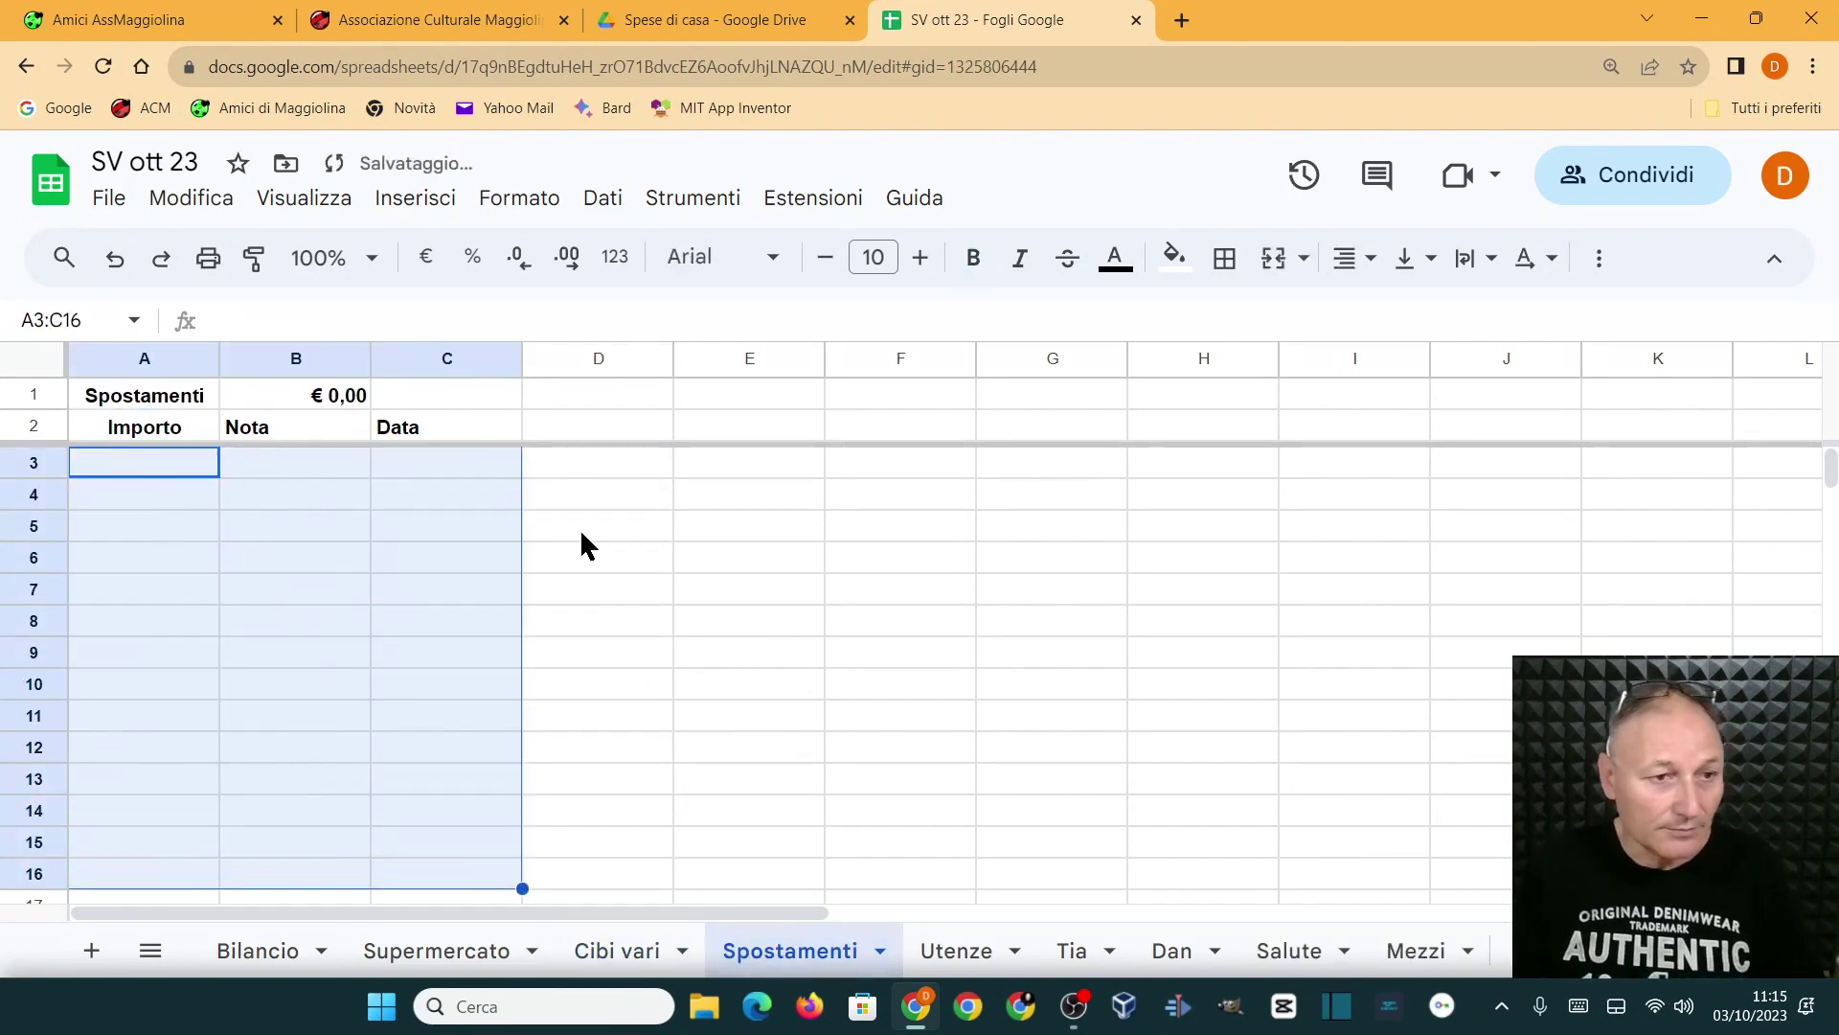
{"action": "left_click", "coordinate": [604, 563]}
Step: Check Utenze, Tia, Salute and Fisse; clear the Dan entry and Mezzi rows A3:C8
{"action": "left_click", "coordinate": [943, 949]}
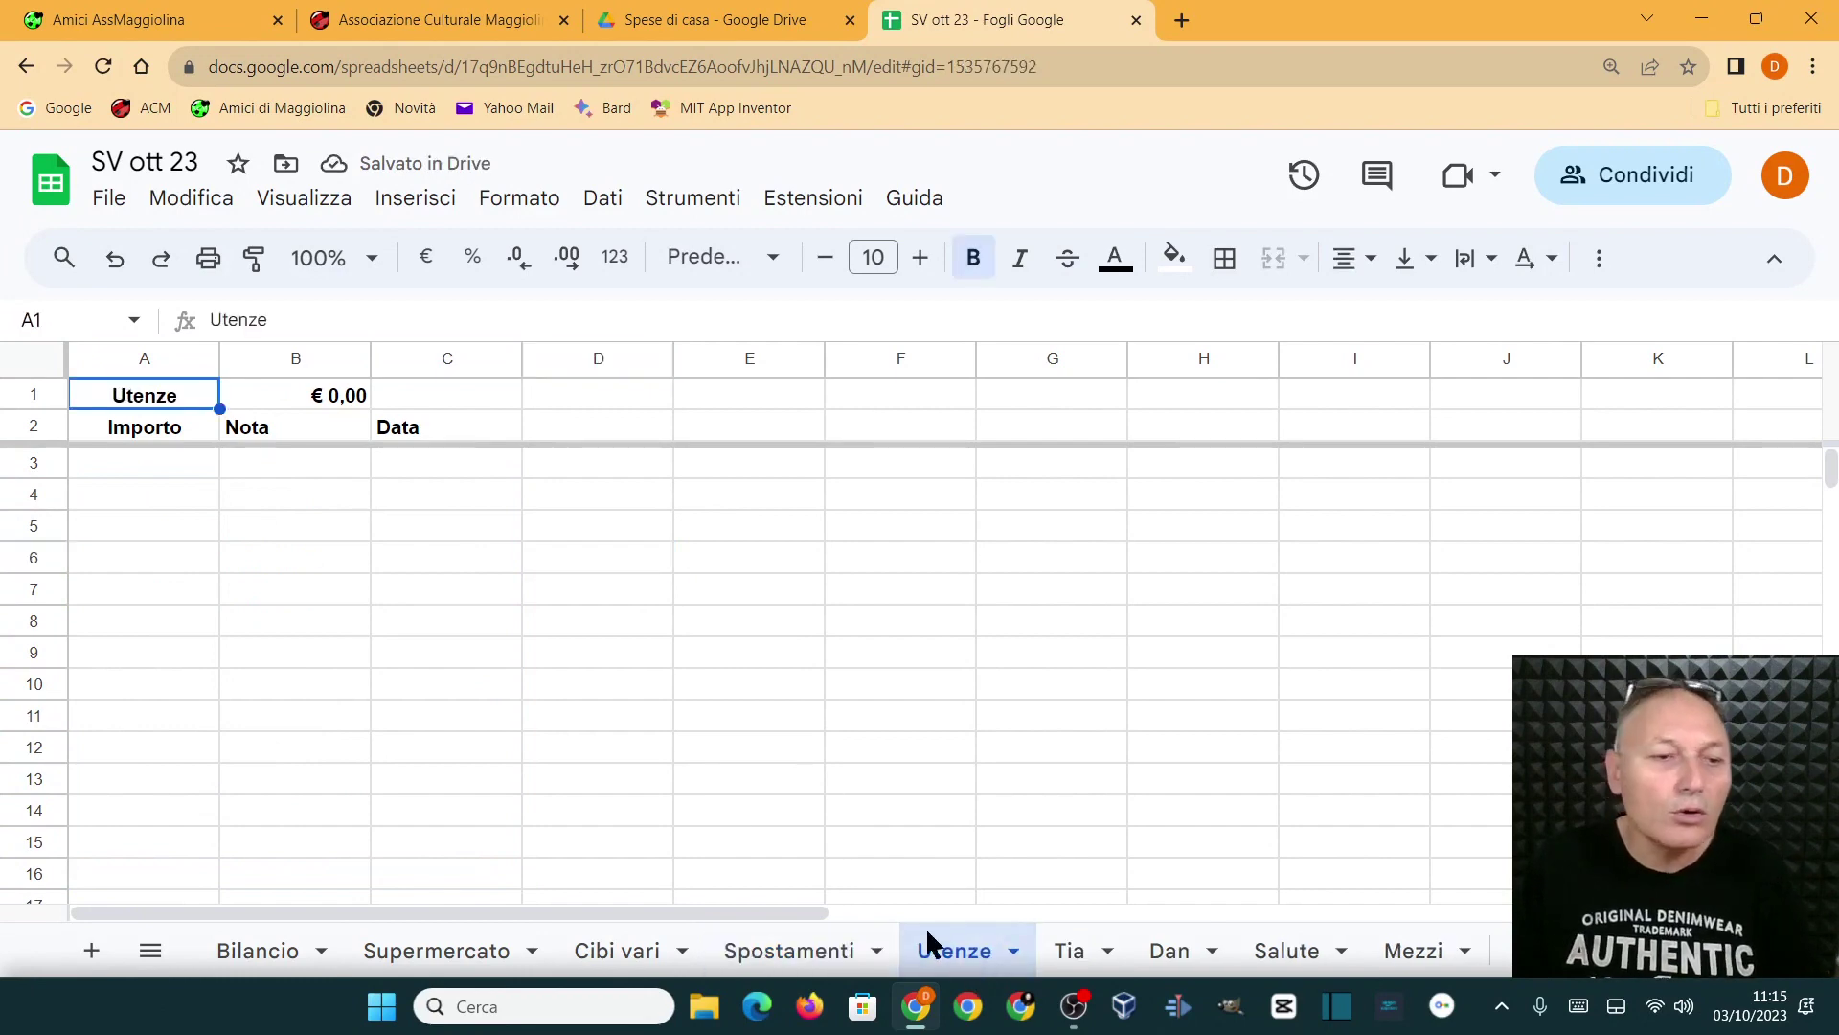
{"action": "left_click", "coordinate": [1072, 951]}
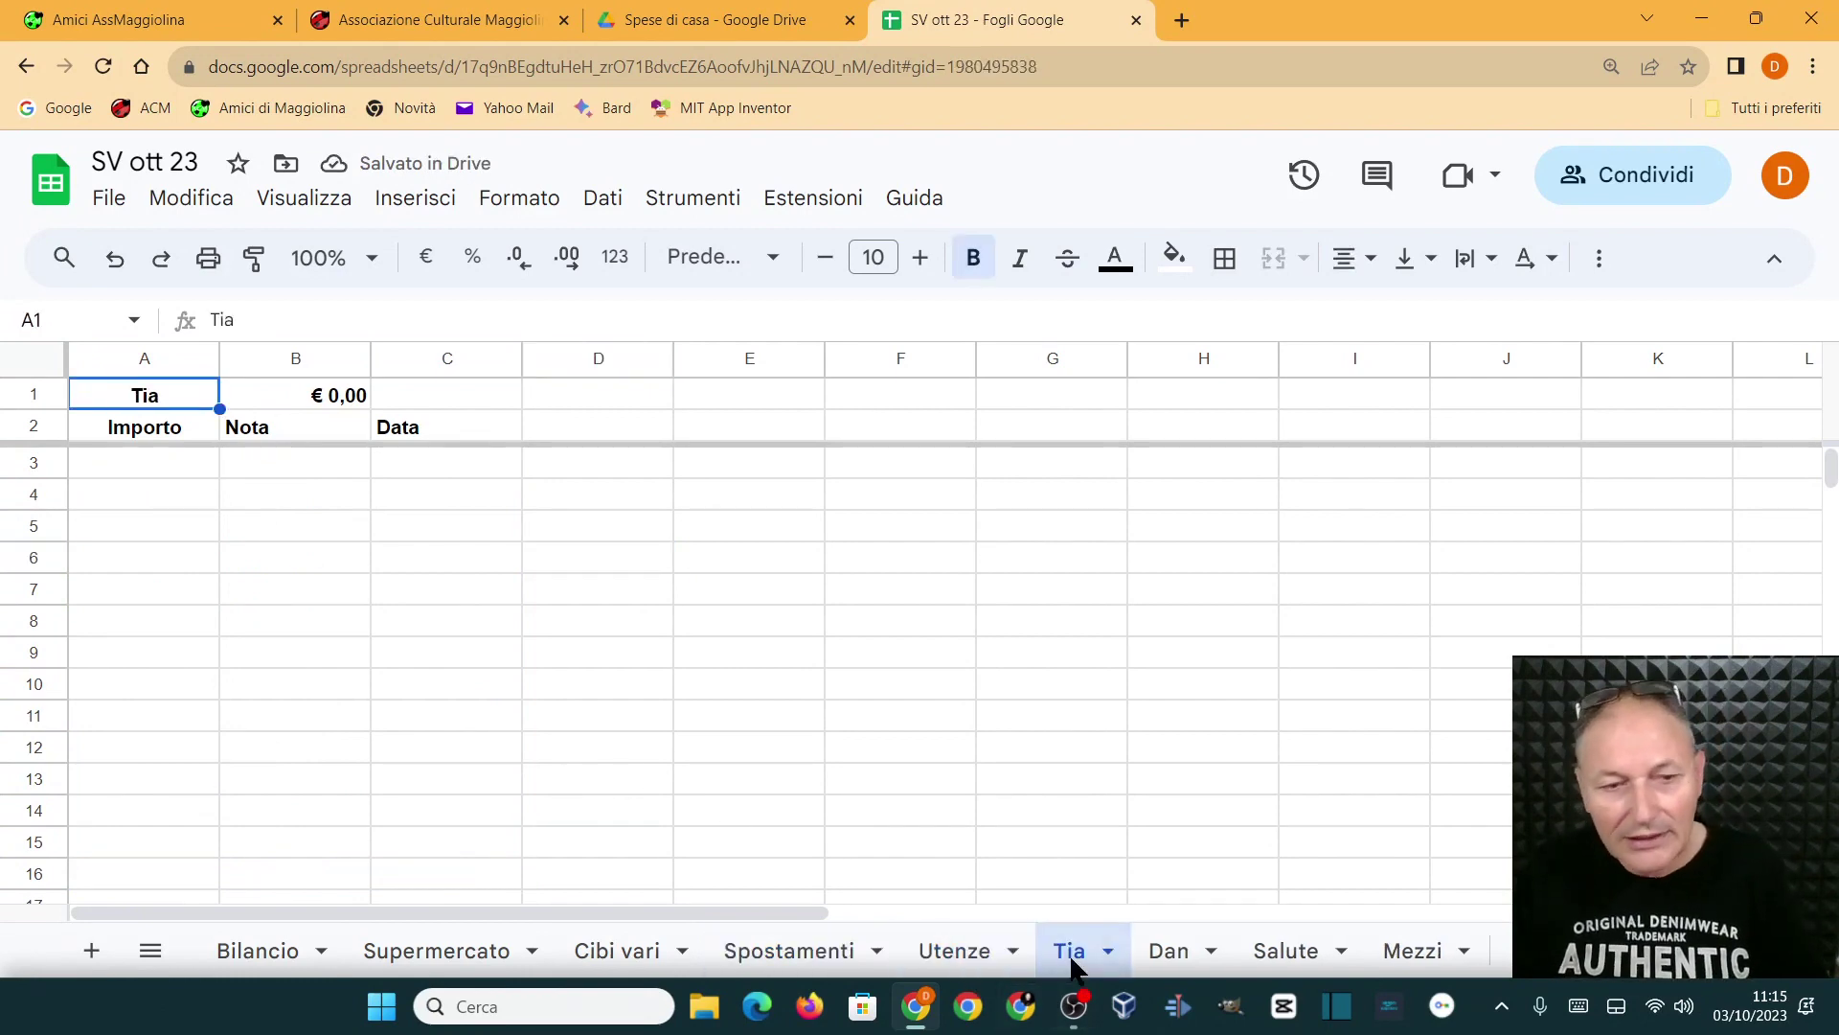
{"action": "left_click", "coordinate": [1182, 958]}
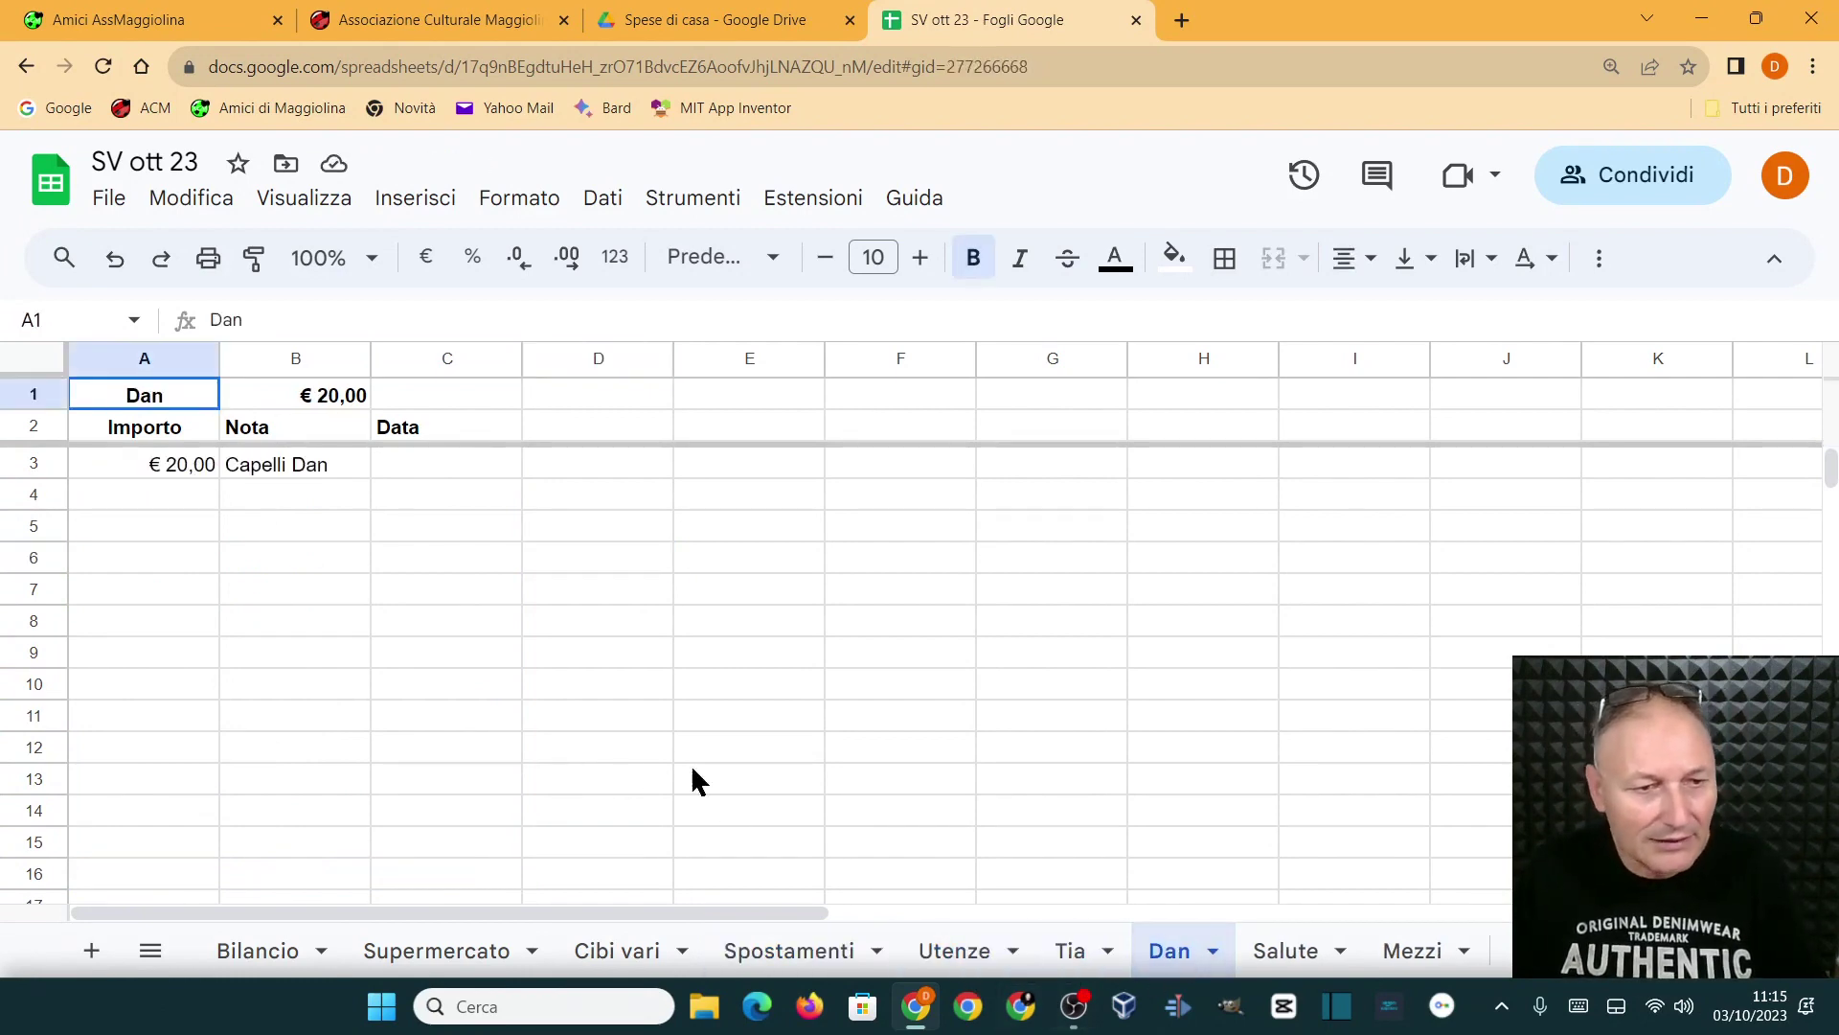
{"action": "key", "text": "Delete"}
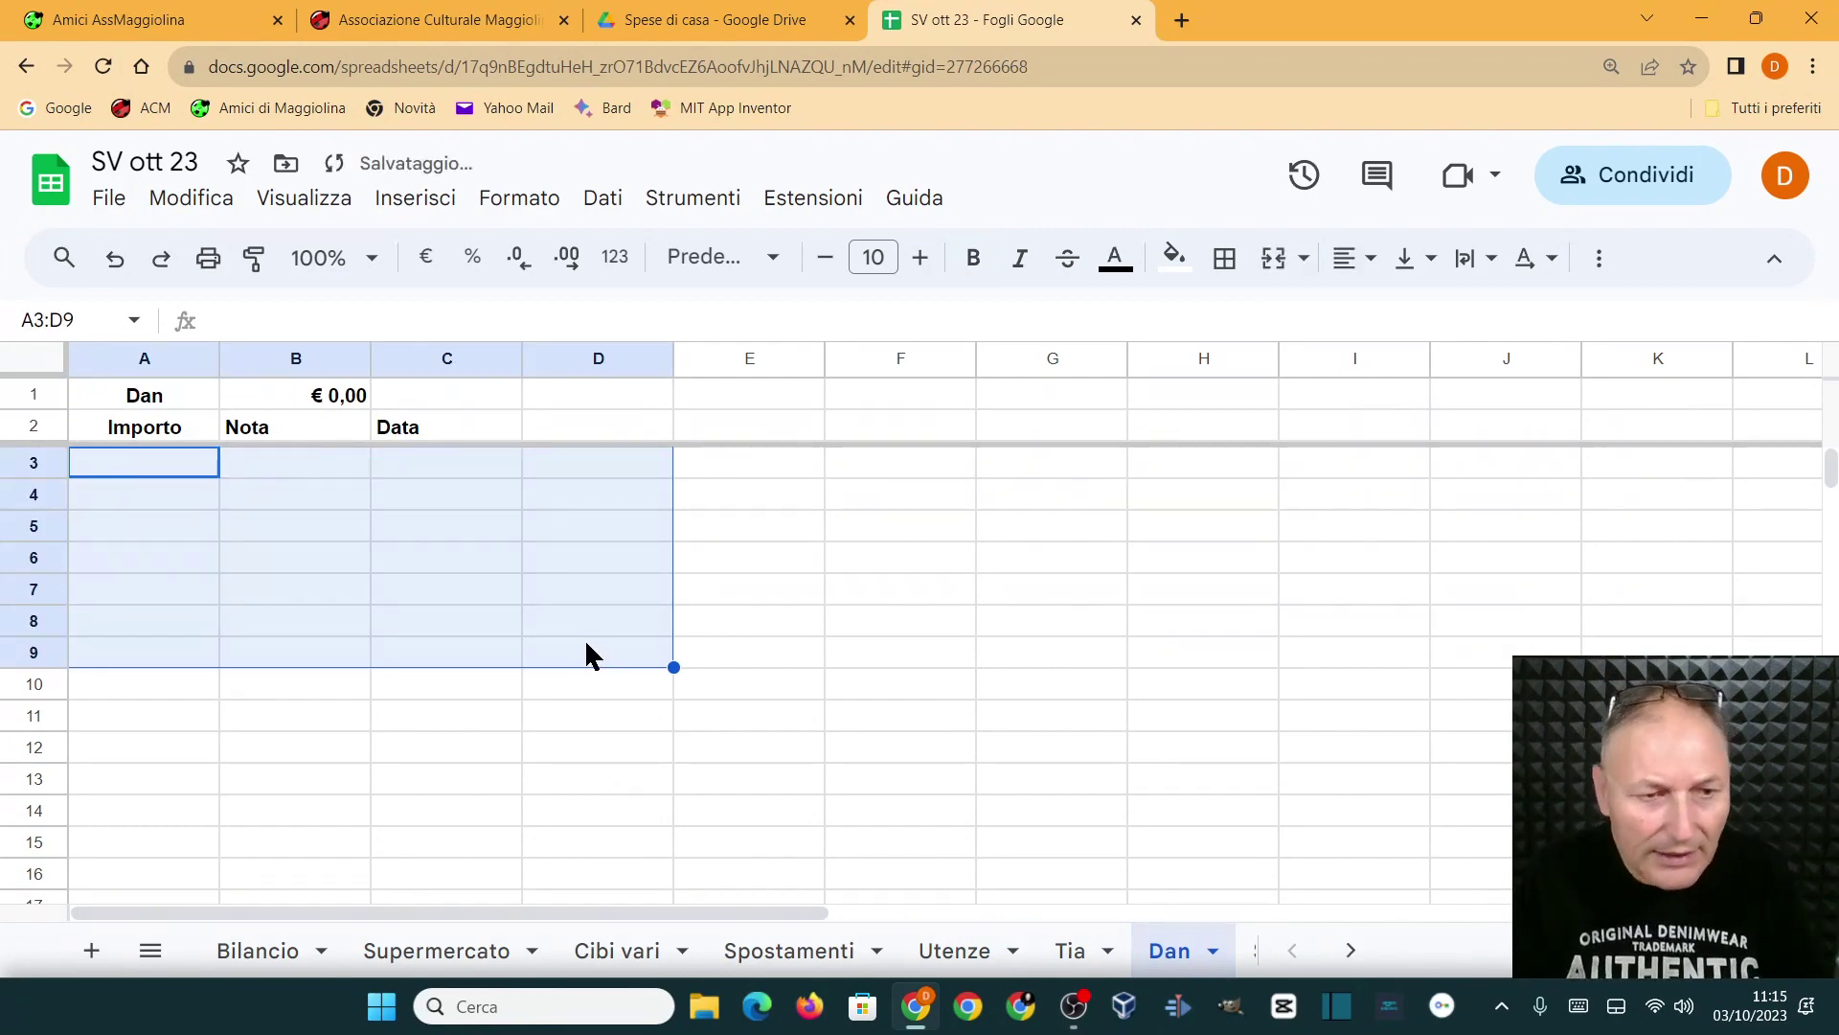
{"action": "left_click", "coordinate": [1279, 951]}
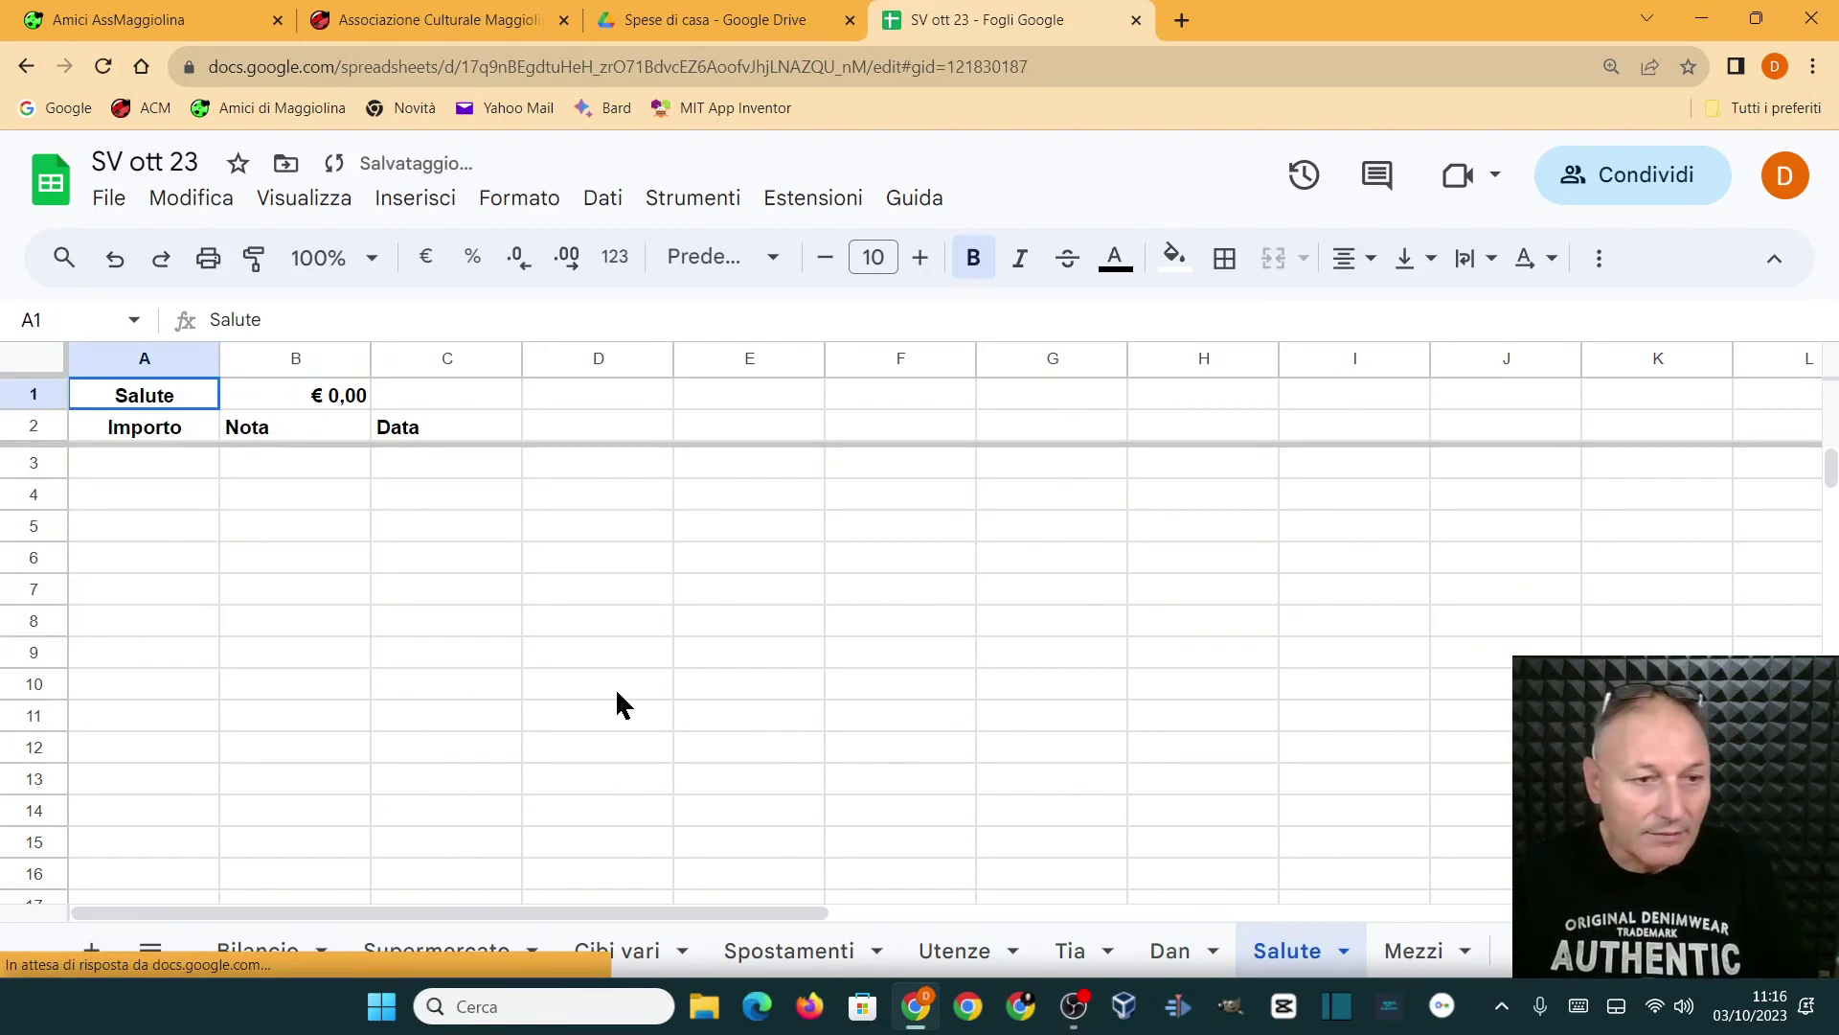
{"action": "left_click", "coordinate": [1404, 951]}
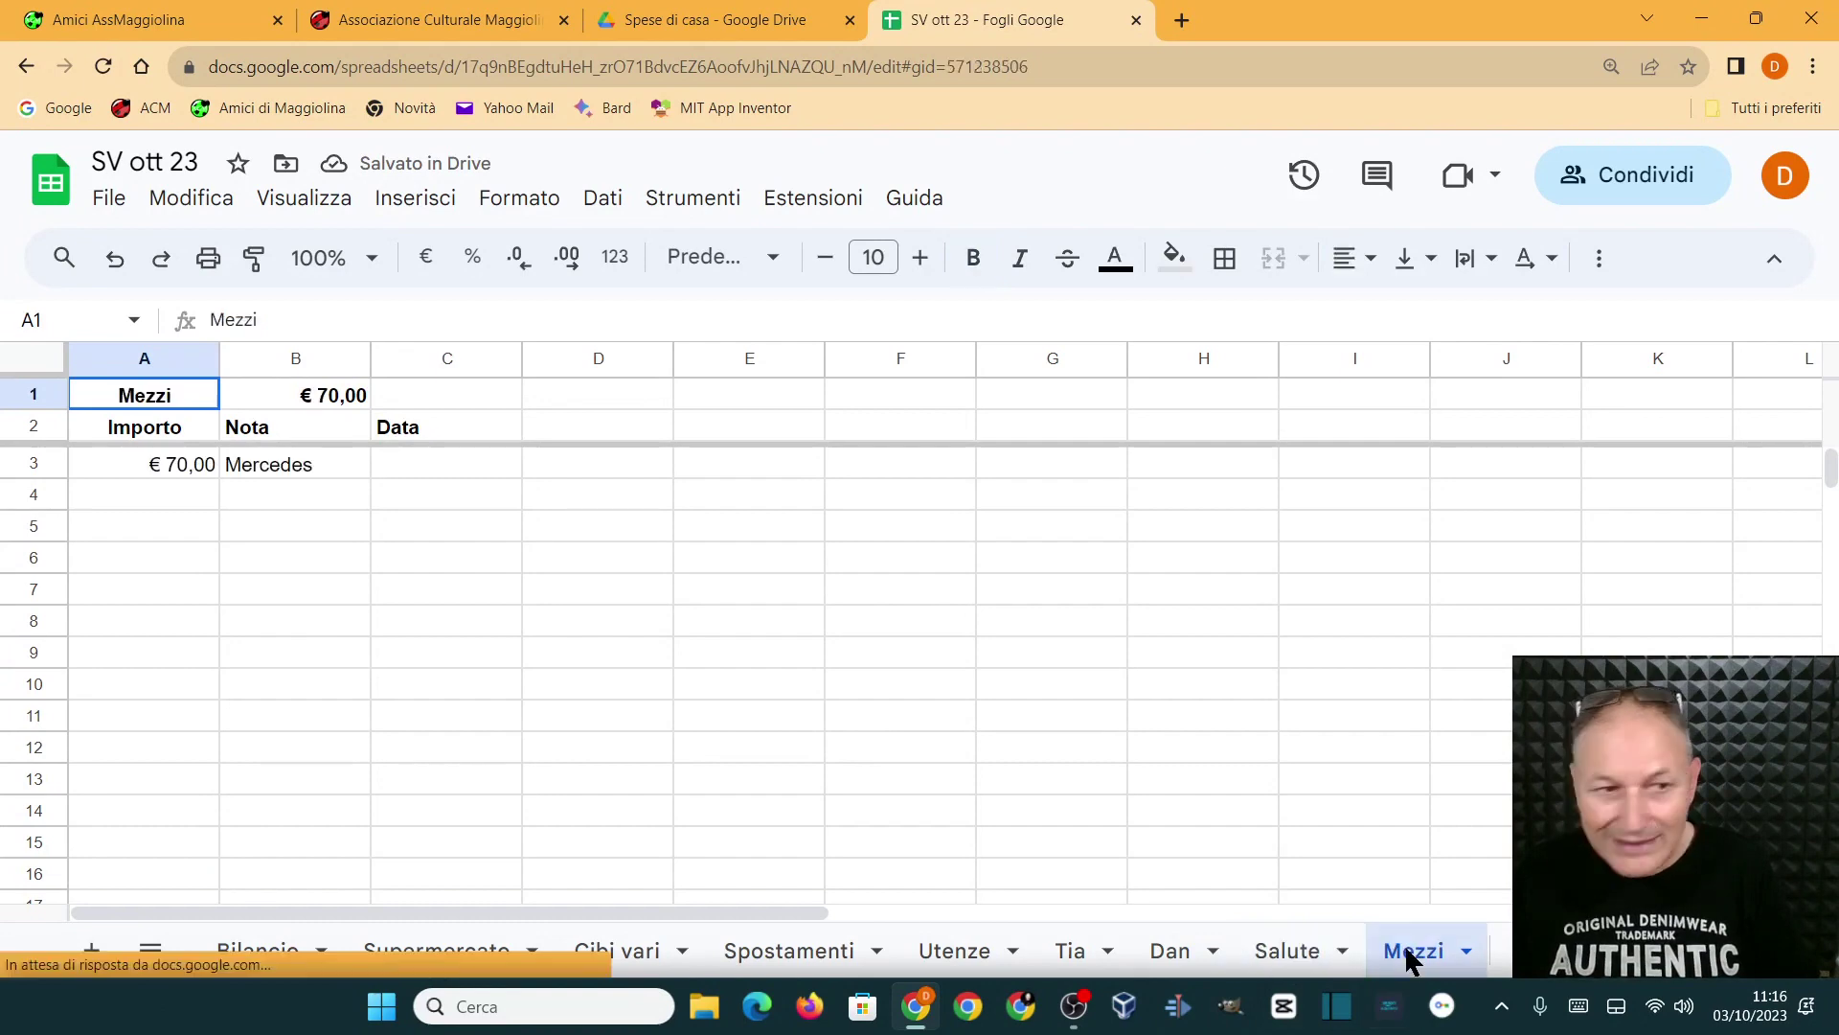
{"action": "left_click_drag", "start_coordinate": [94, 464], "coordinate": [517, 637]}
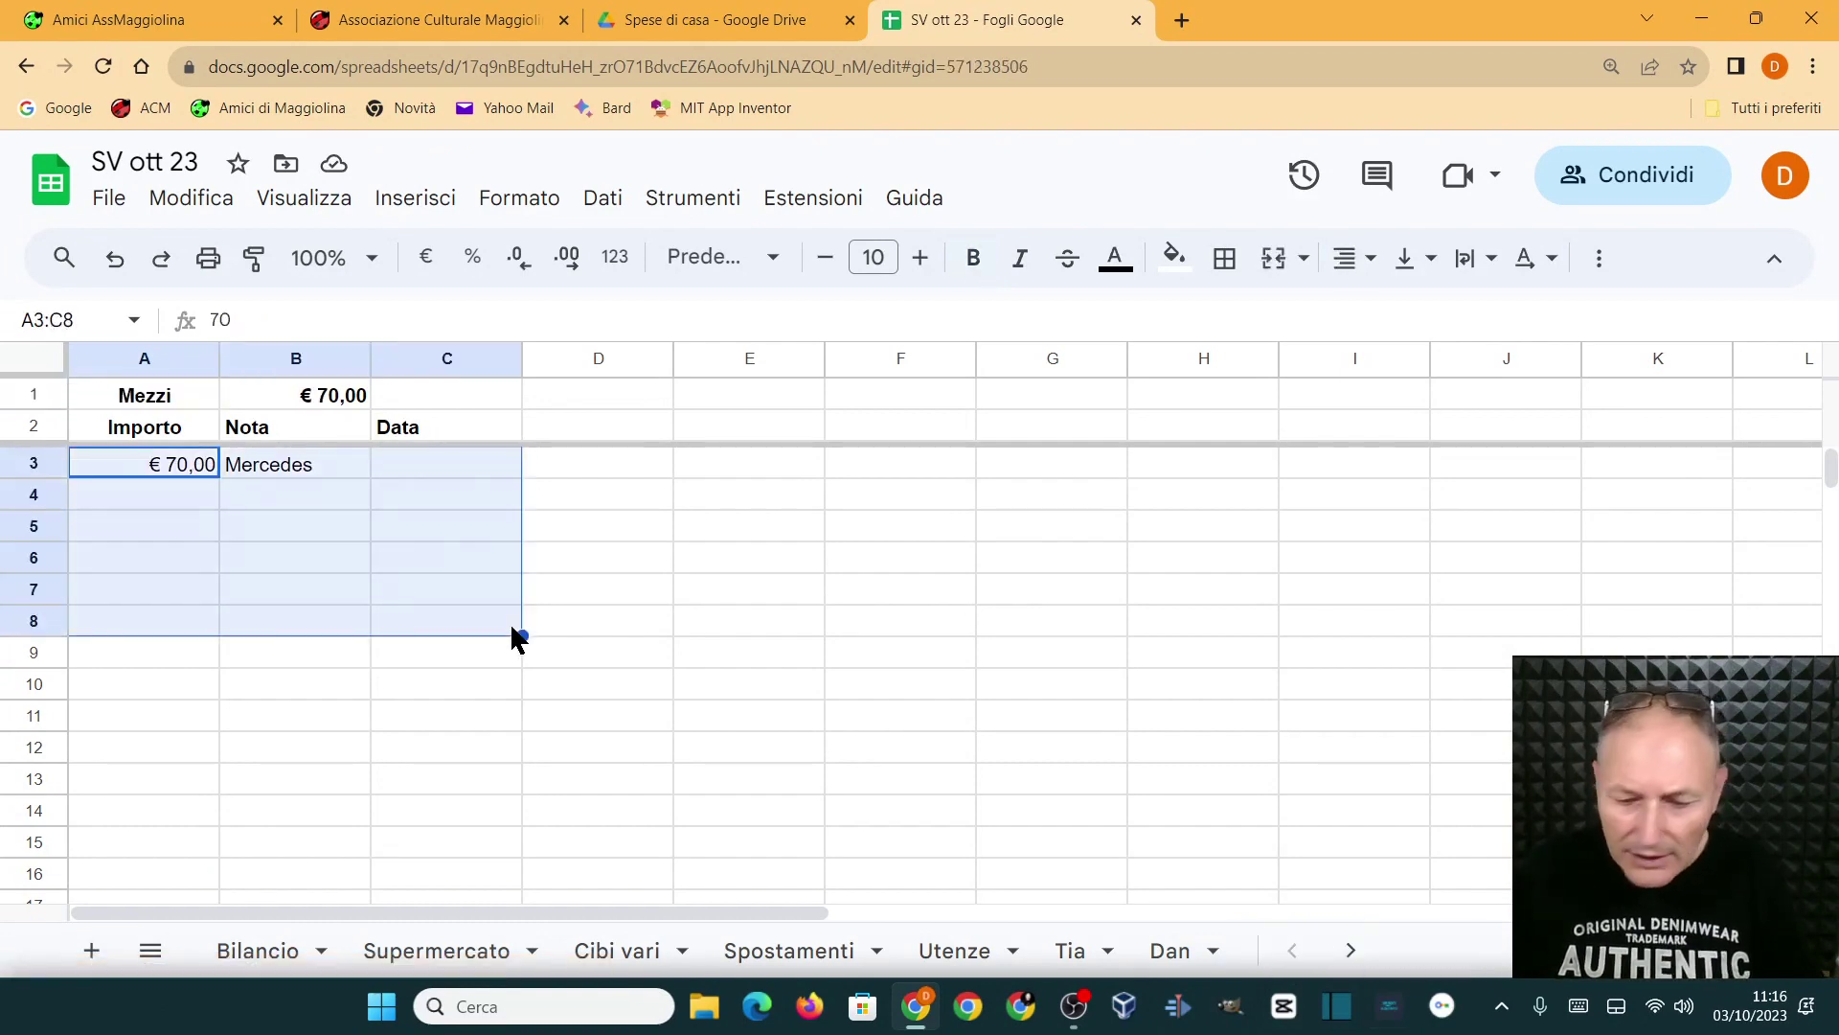
{"action": "key", "text": "Delete"}
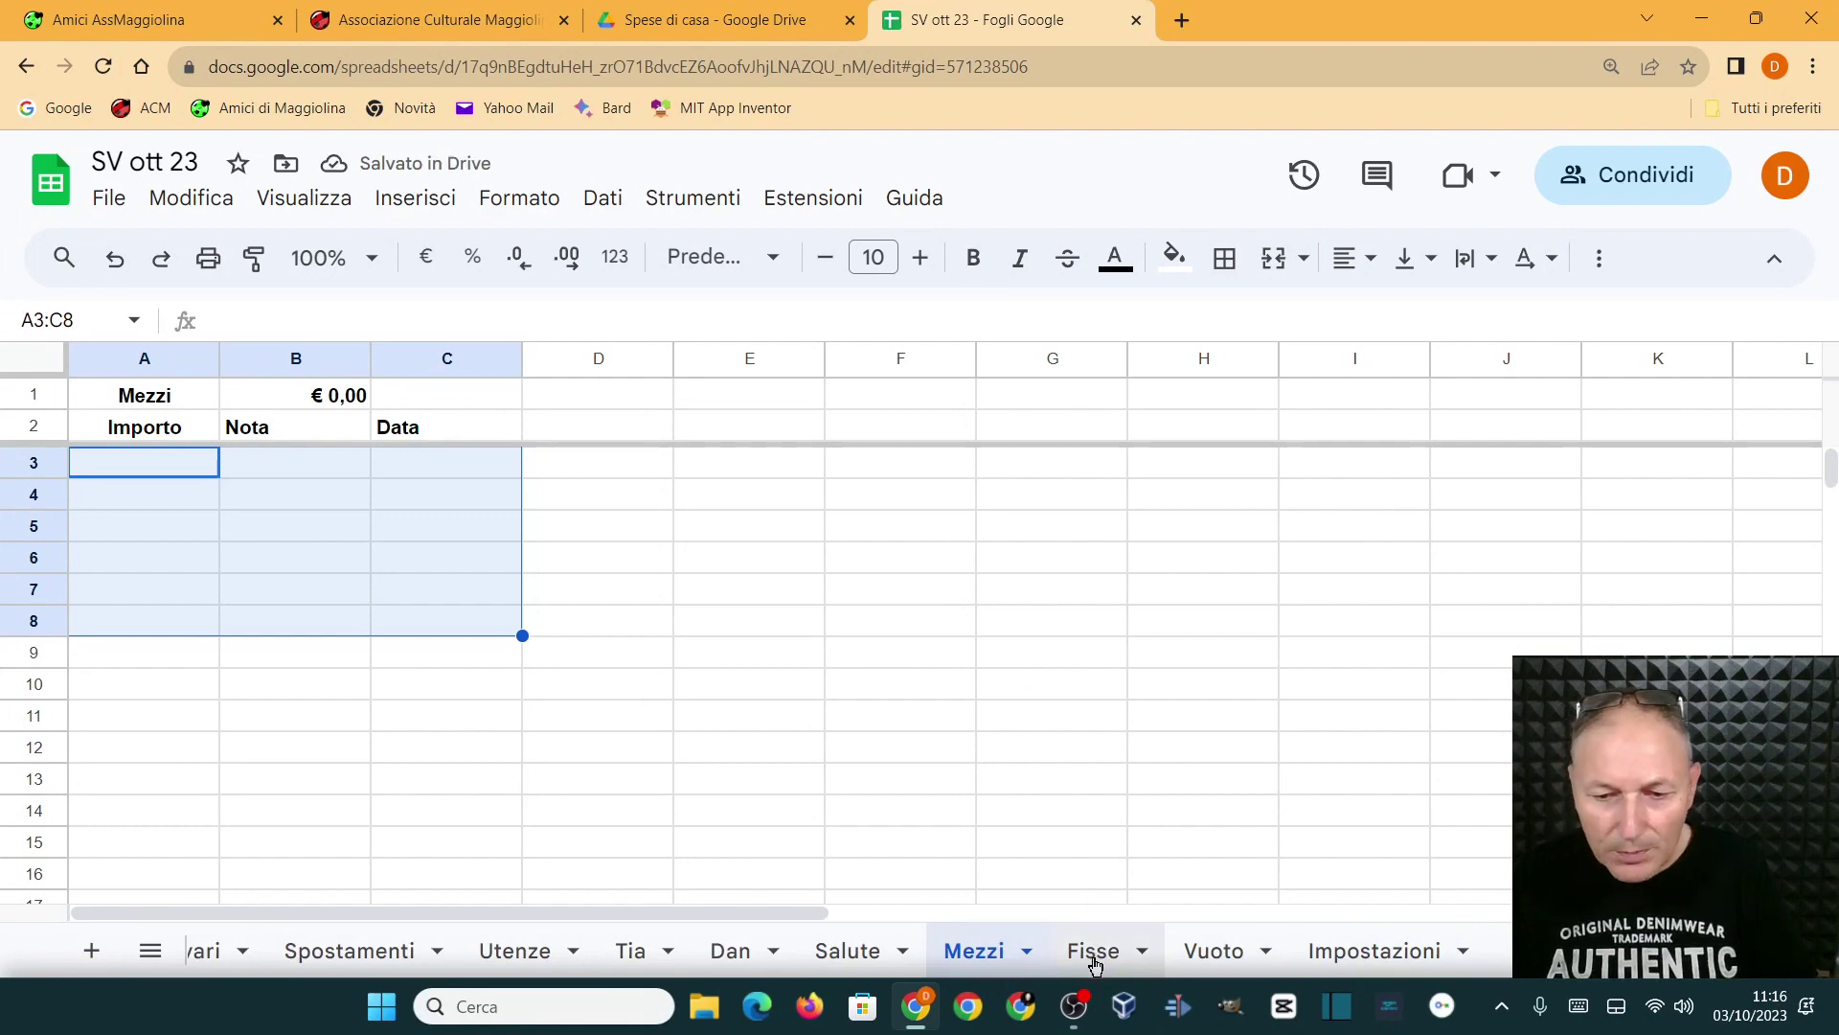
{"action": "left_click", "coordinate": [1090, 951]}
{"action": "left_click", "coordinate": [552, 673]}
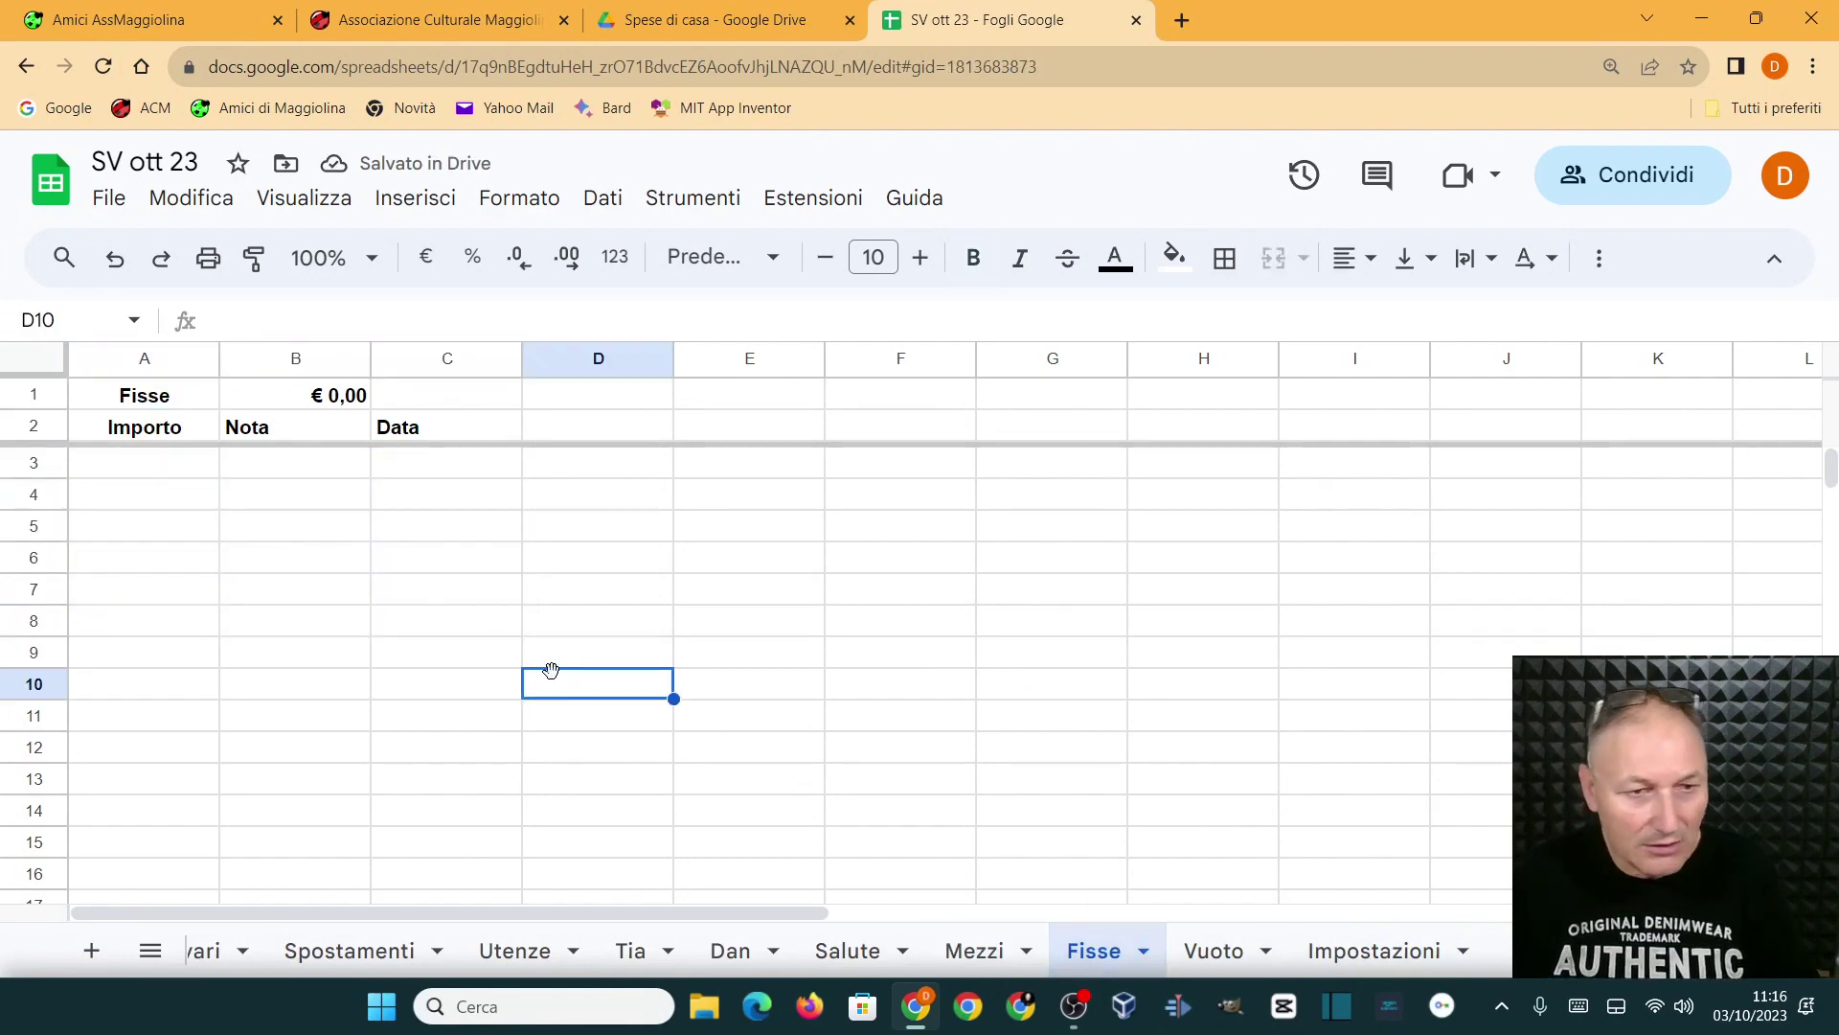
Step: Confirm Vuoto totals €0,00, then view the Impostazioni sheet of dropdown lists
{"action": "left_click", "coordinate": [1240, 953]}
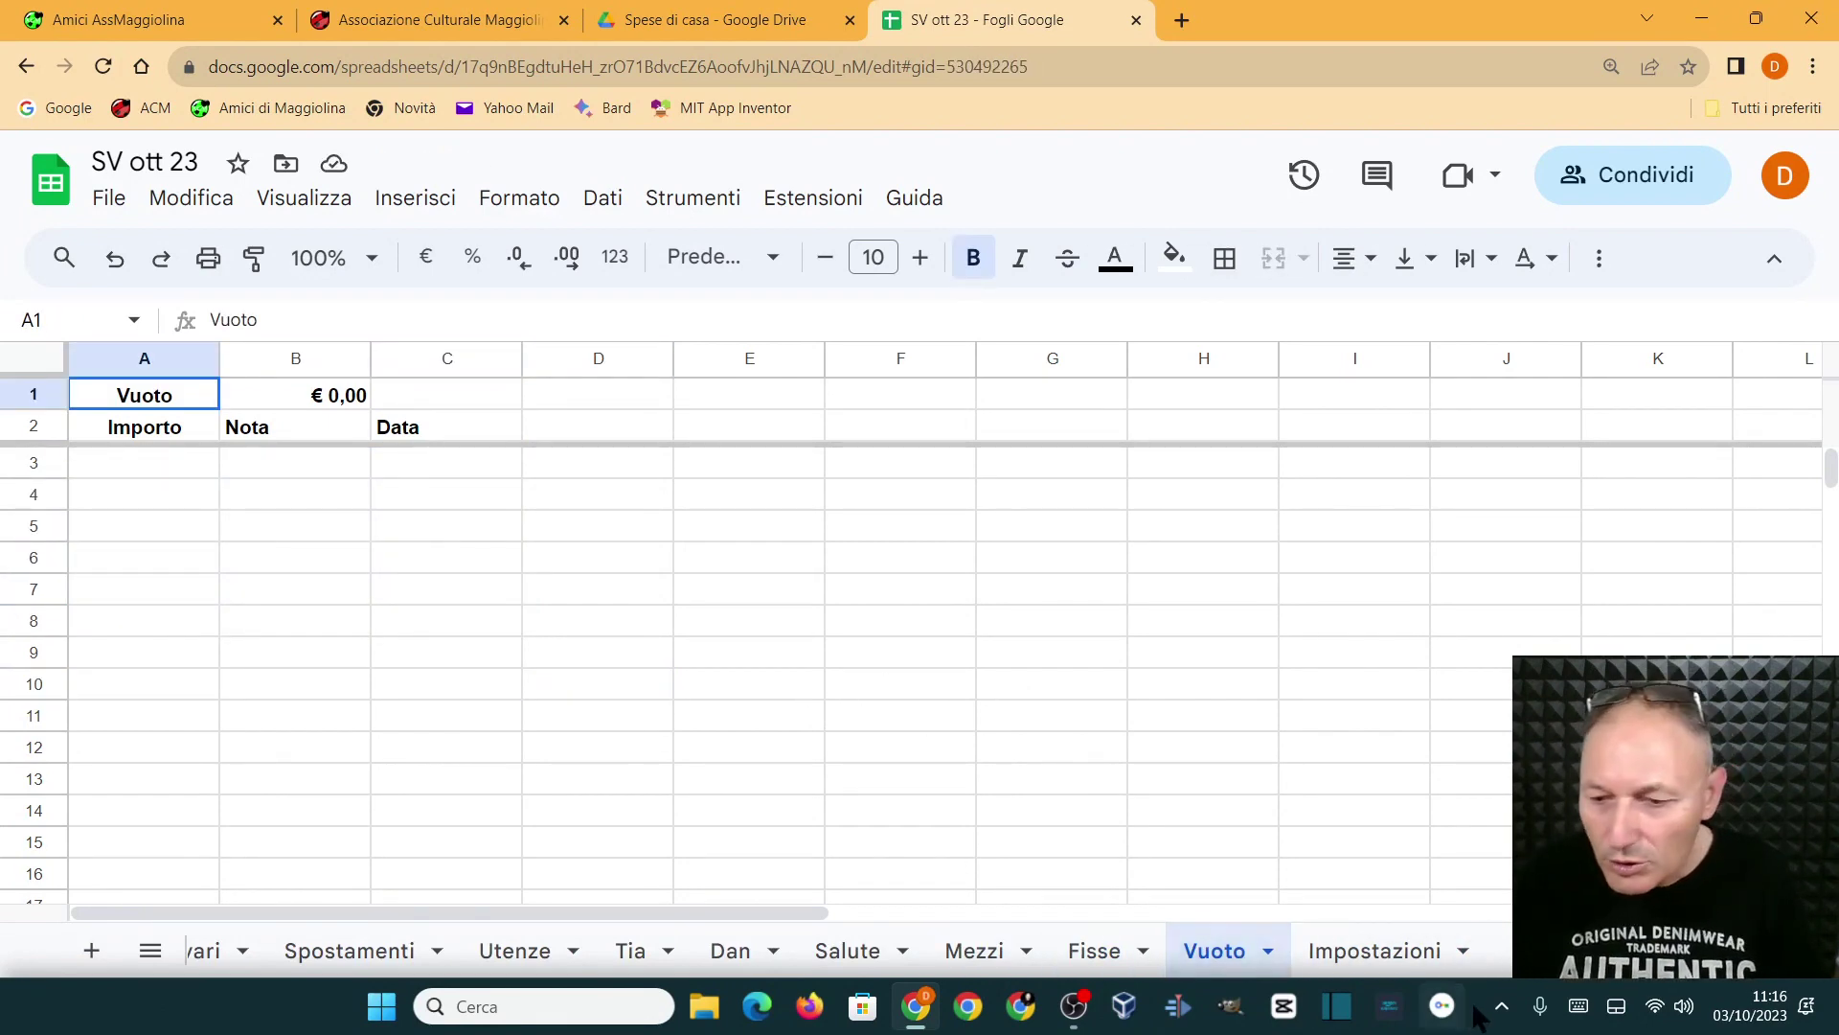
{"action": "left_click", "coordinate": [1373, 951]}
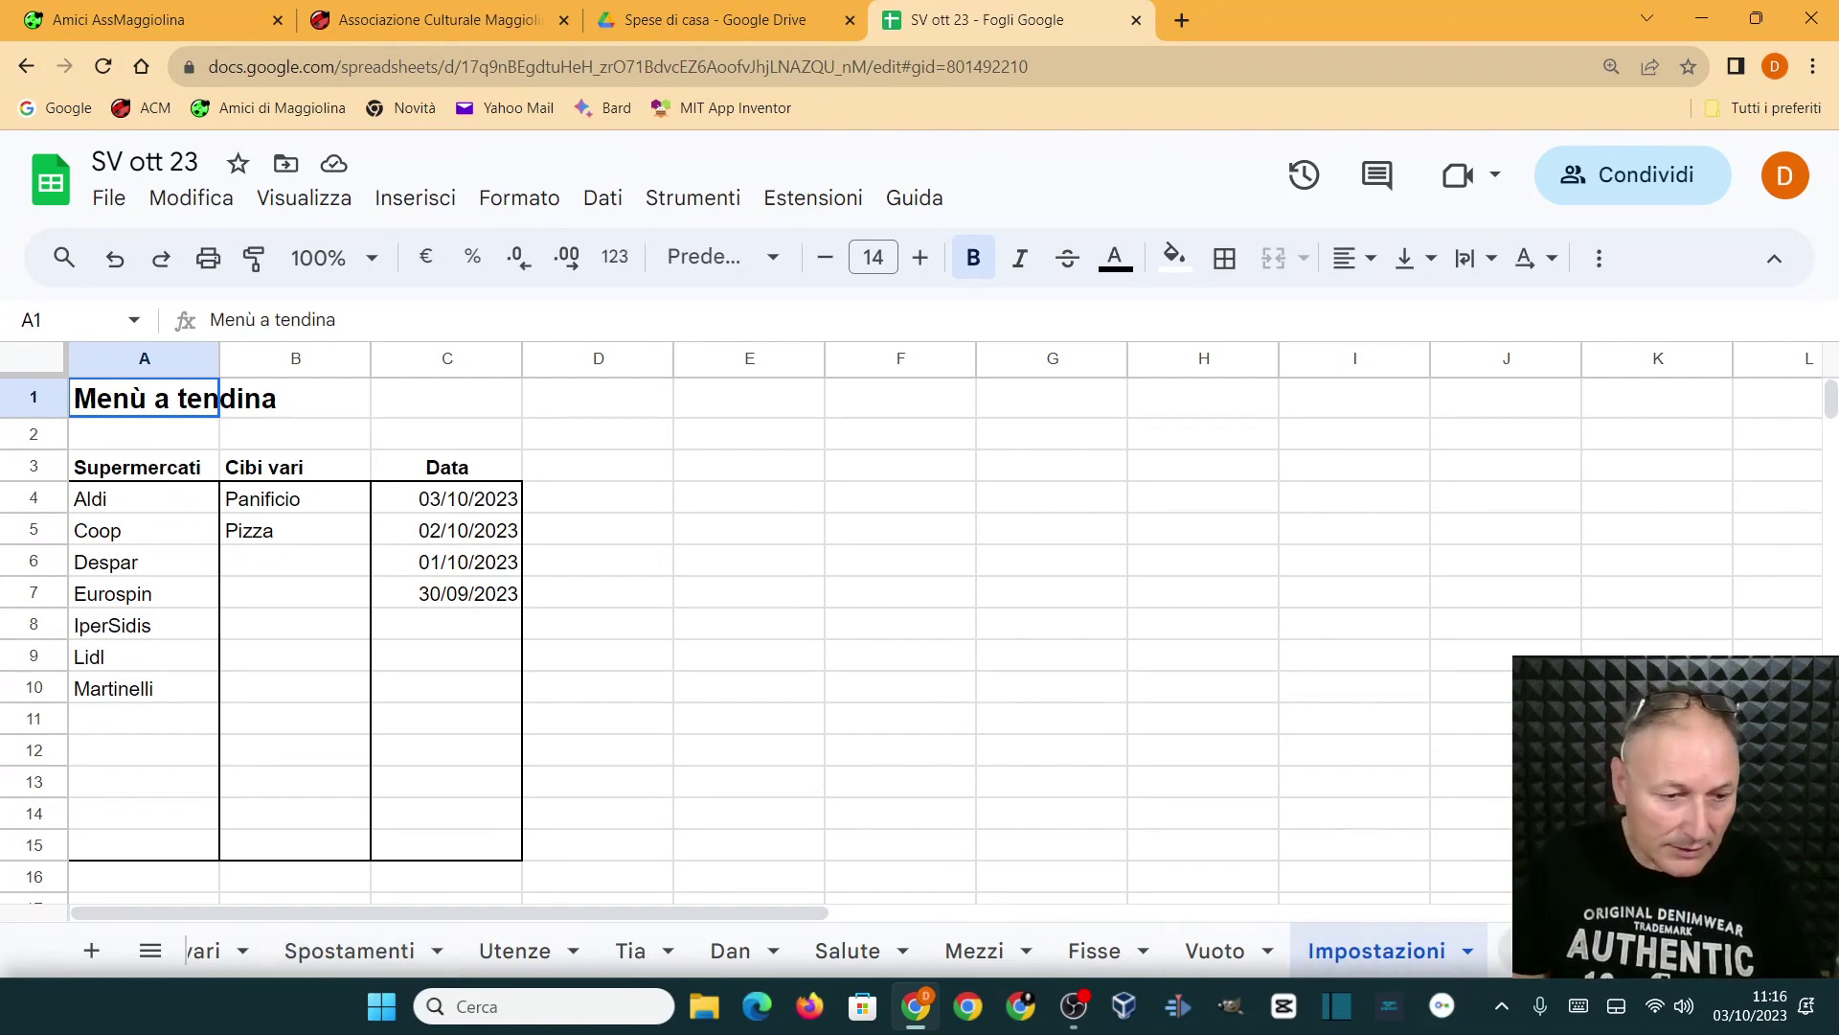
{"action": "scroll", "coordinate": [670, 951], "scroll_direction": "up", "scroll_amount": 5}
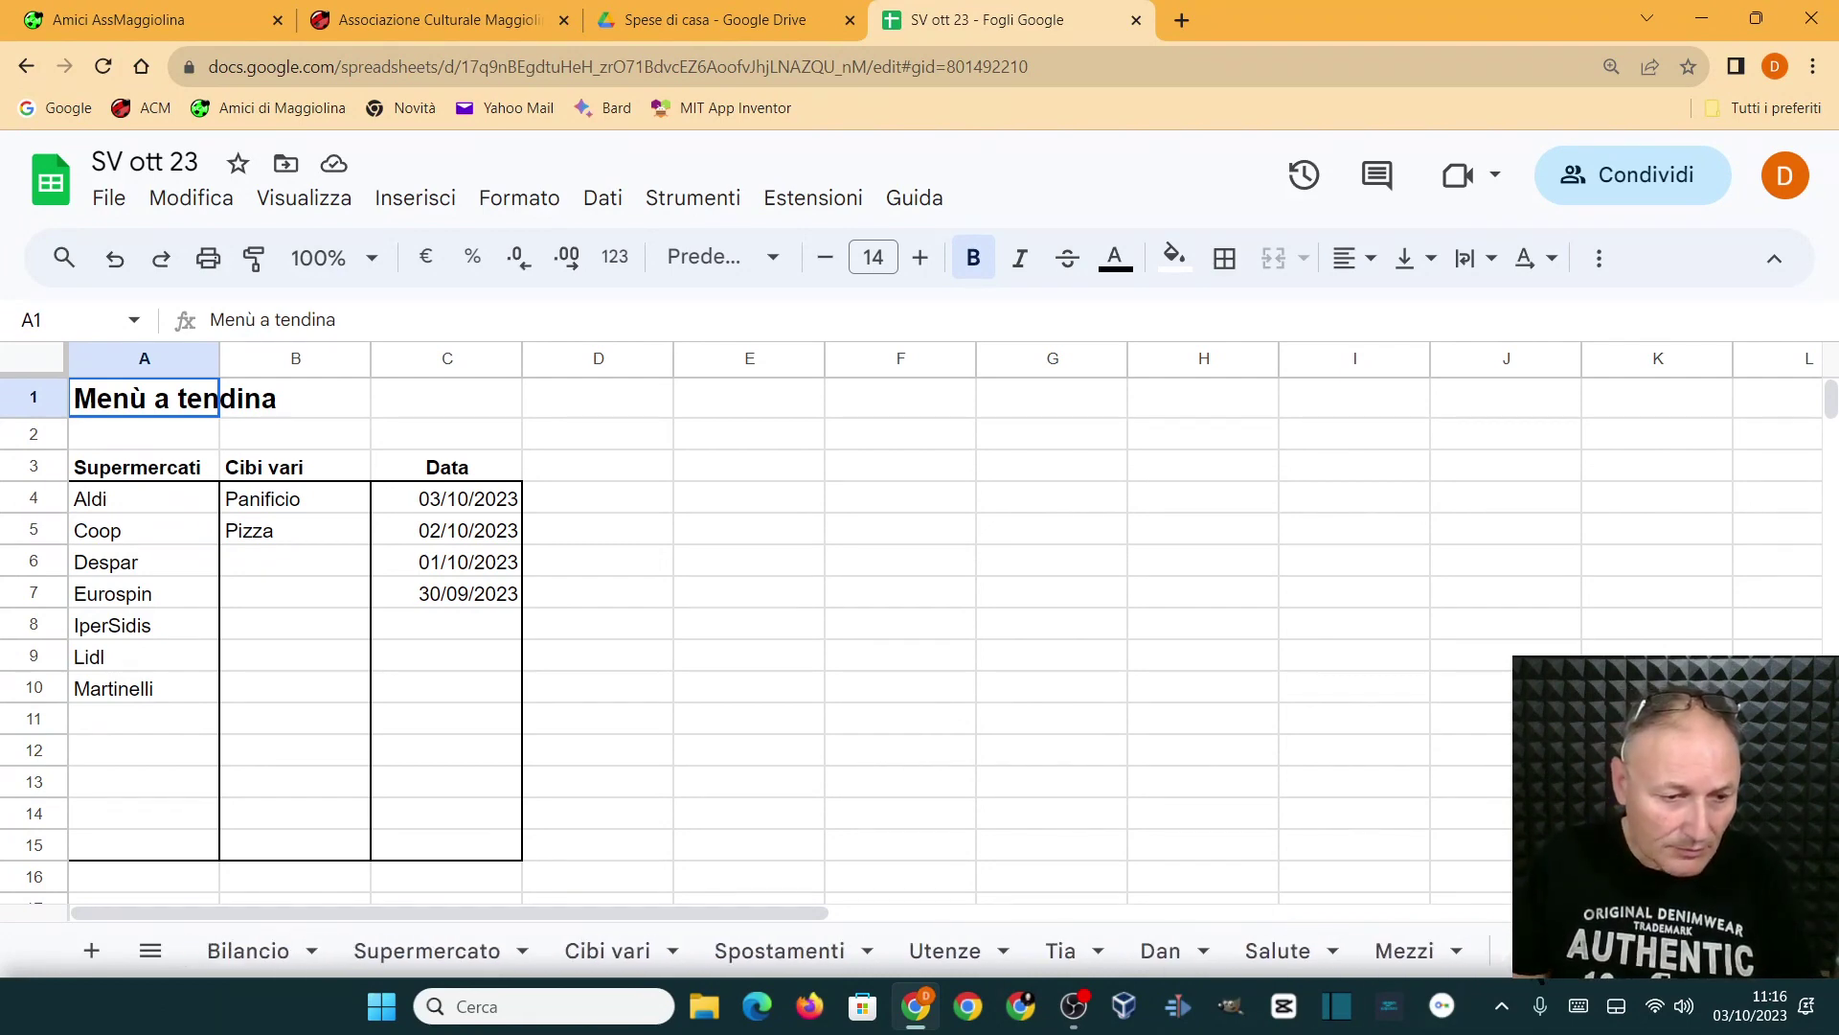
Step: Delete the Bilancio income entries in A3:B6 and check C5's =Utenze!B1 formula
{"action": "left_click", "coordinate": [236, 958]}
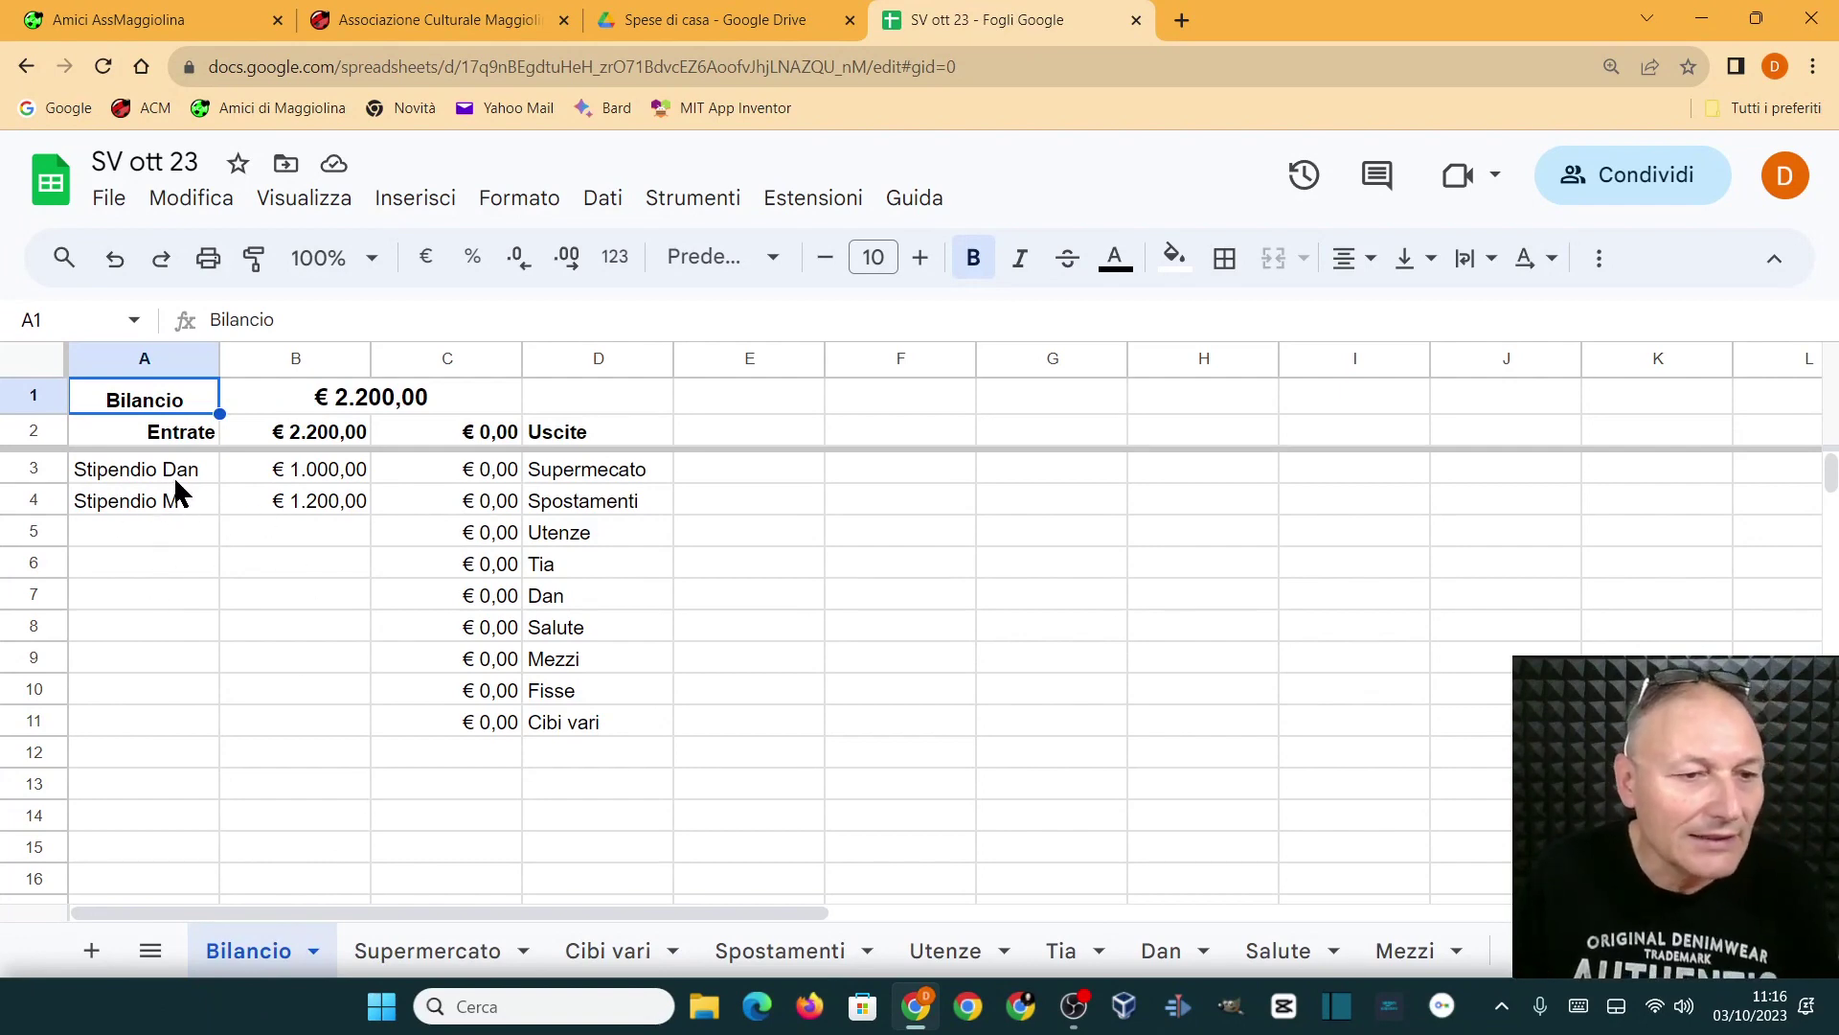
{"action": "left_click", "coordinate": [142, 474]}
{"action": "left_click", "coordinate": [330, 560], "text": "shift"}
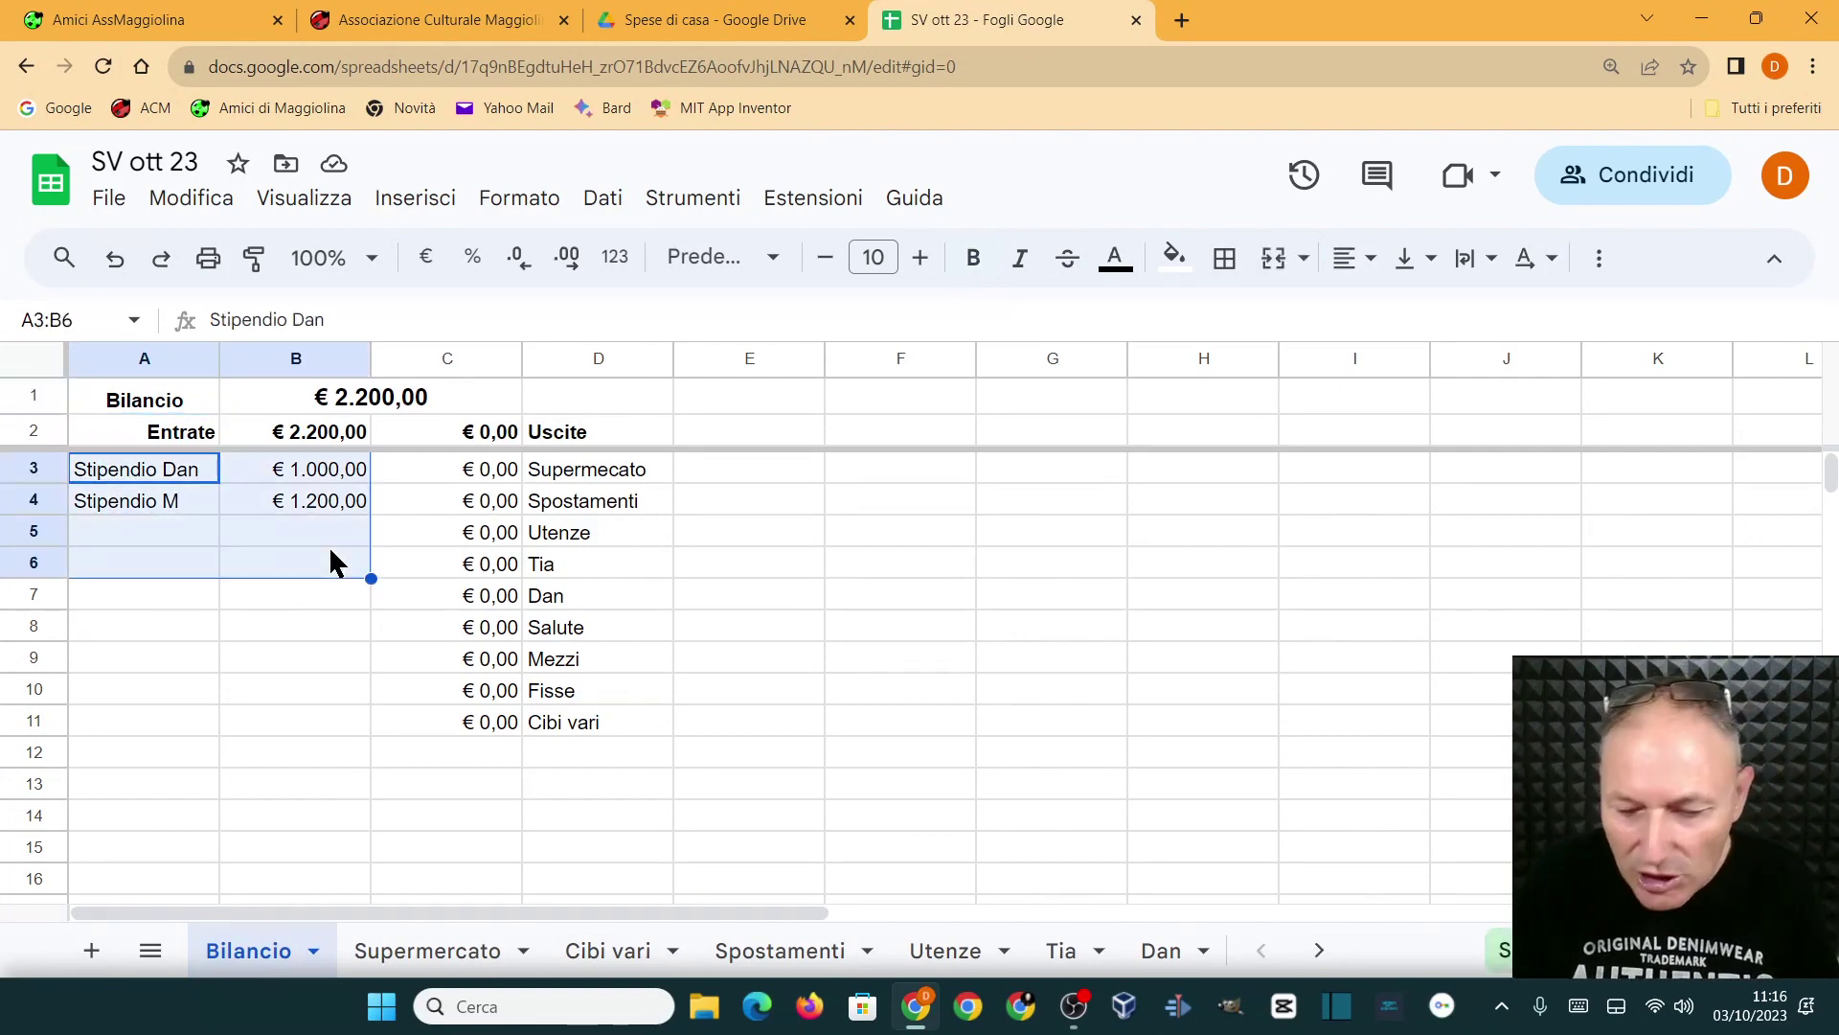
{"action": "key", "text": "Delete"}
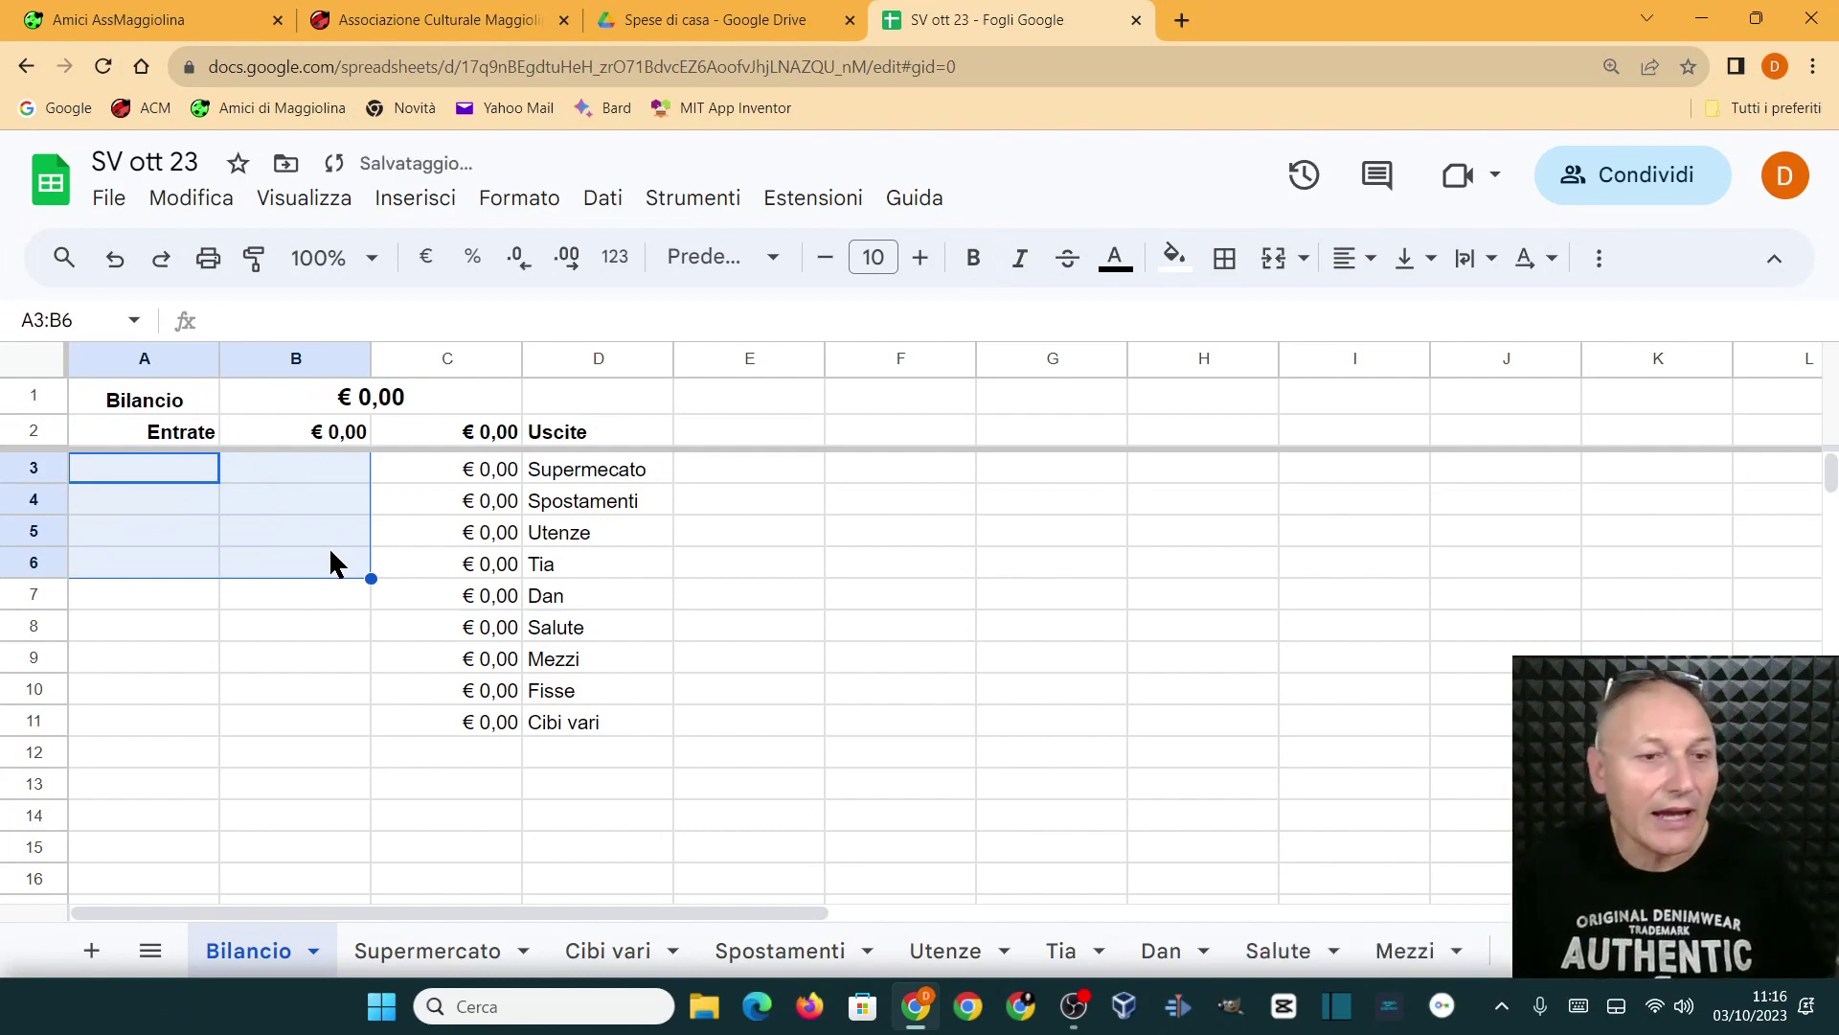
{"action": "left_click", "coordinate": [387, 529]}
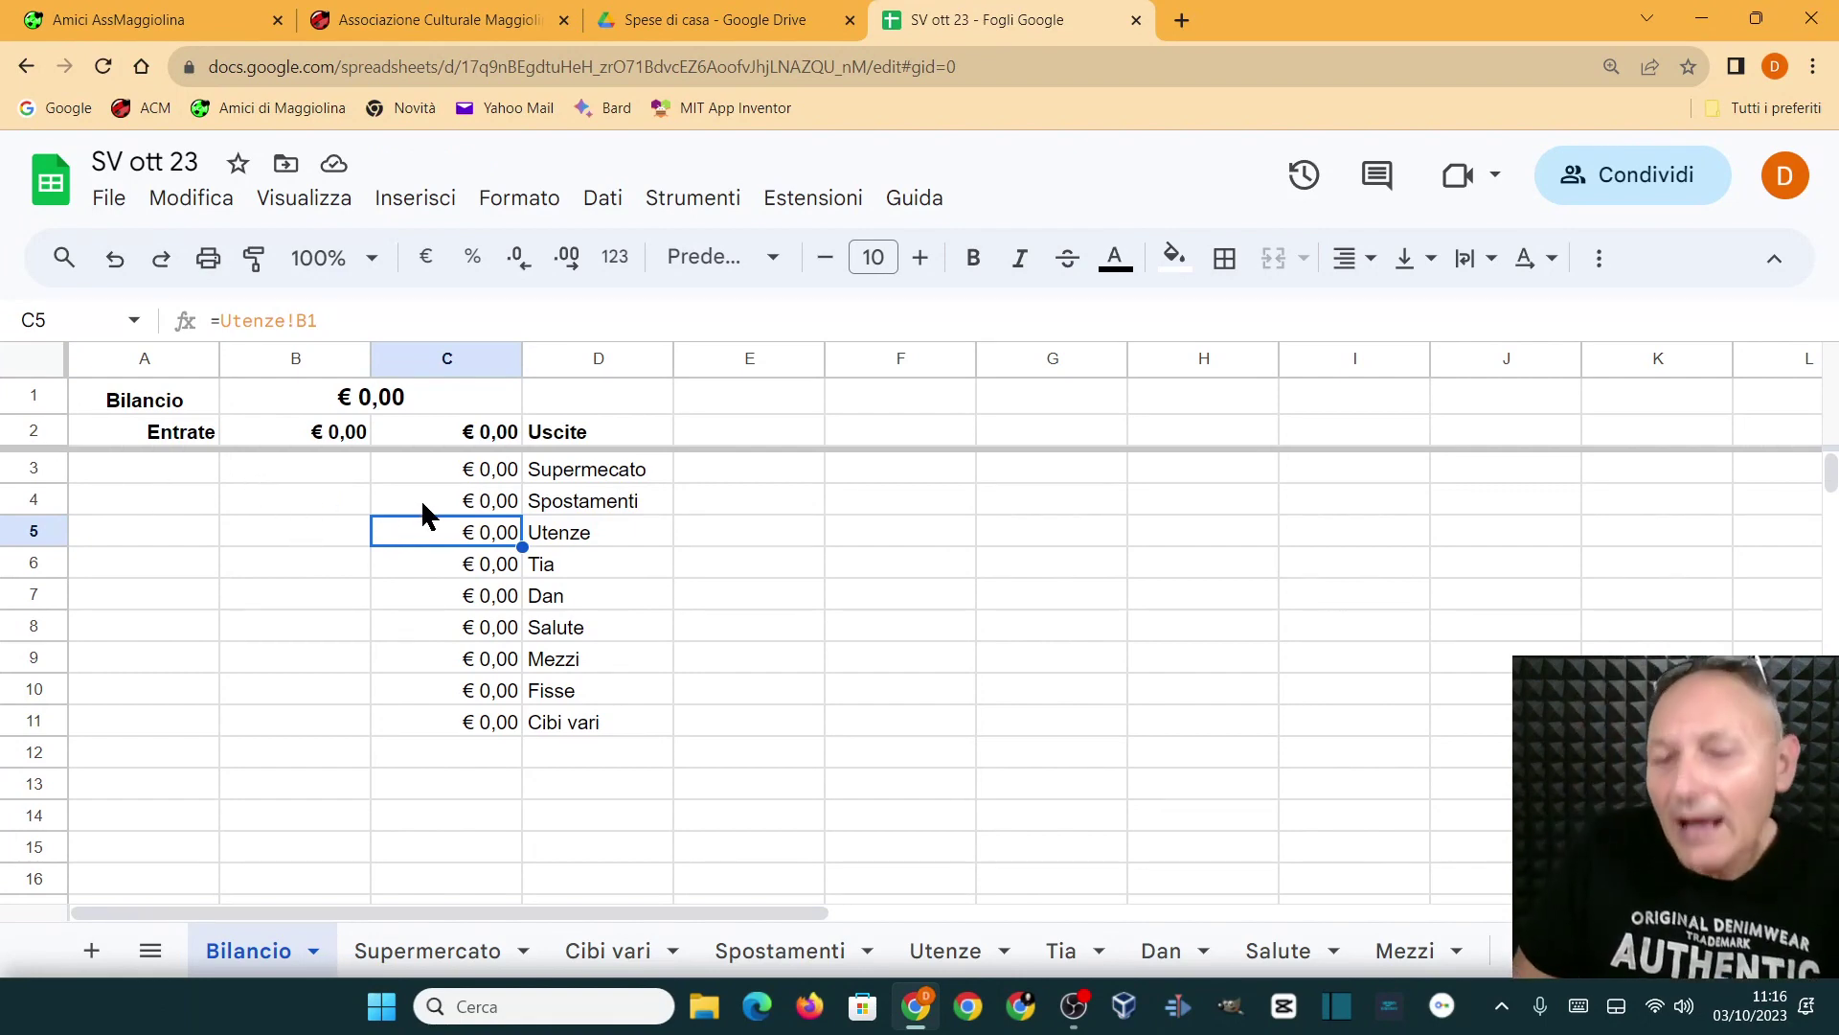
{"action": "left_click", "coordinate": [780, 671]}
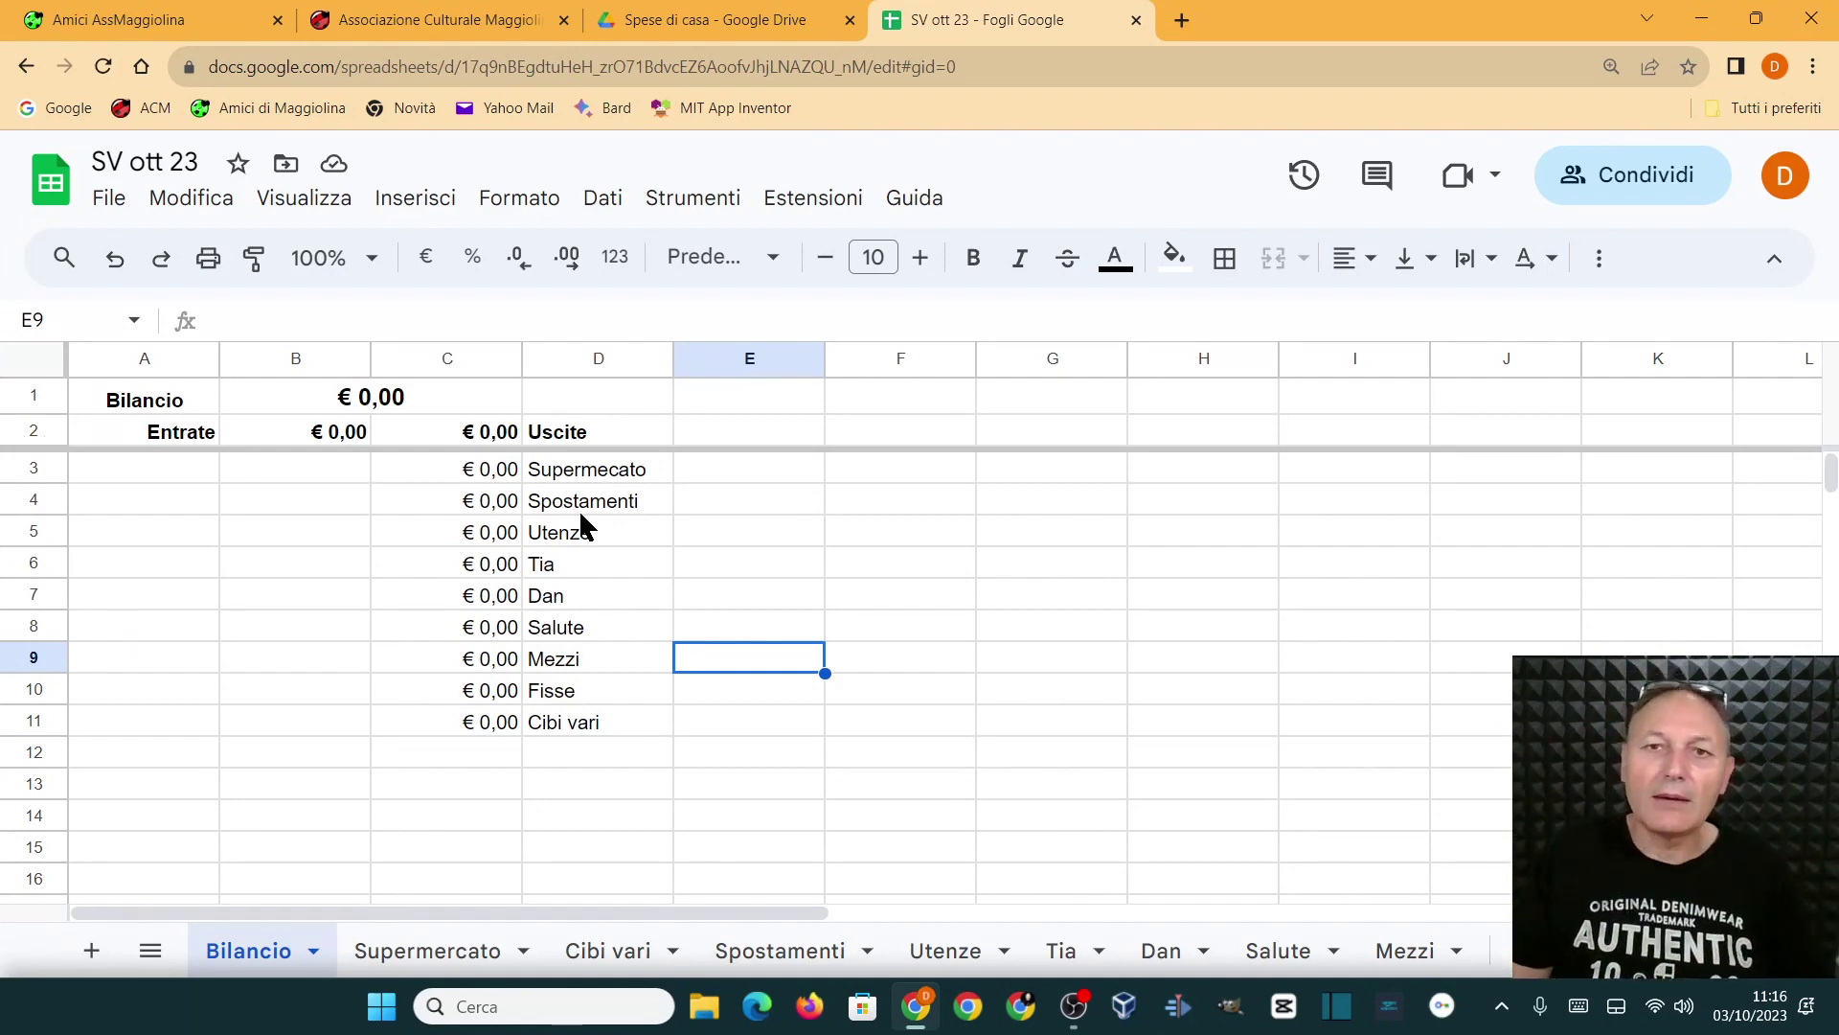
Step: Close the SV ott 23 tab and open the original SV sett 23 spreadsheet from Drive
{"action": "left_click", "coordinate": [1136, 20]}
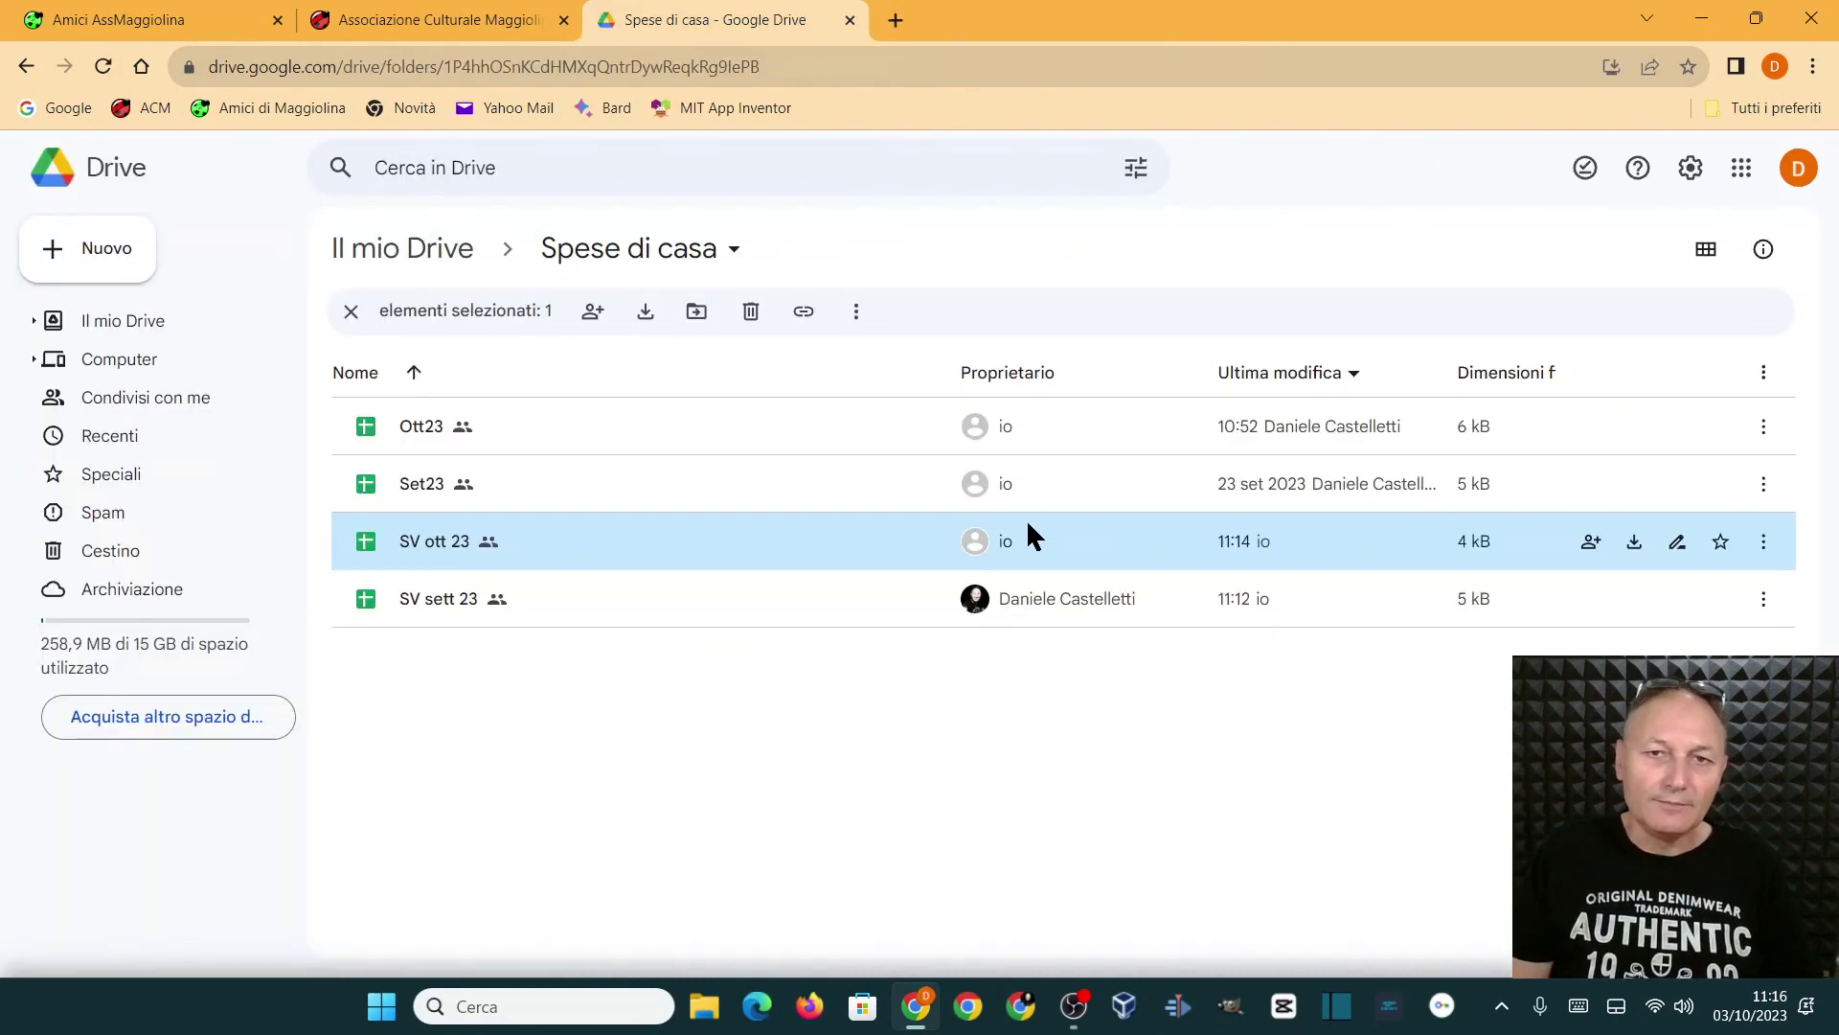
{"action": "left_click", "coordinate": [772, 759]}
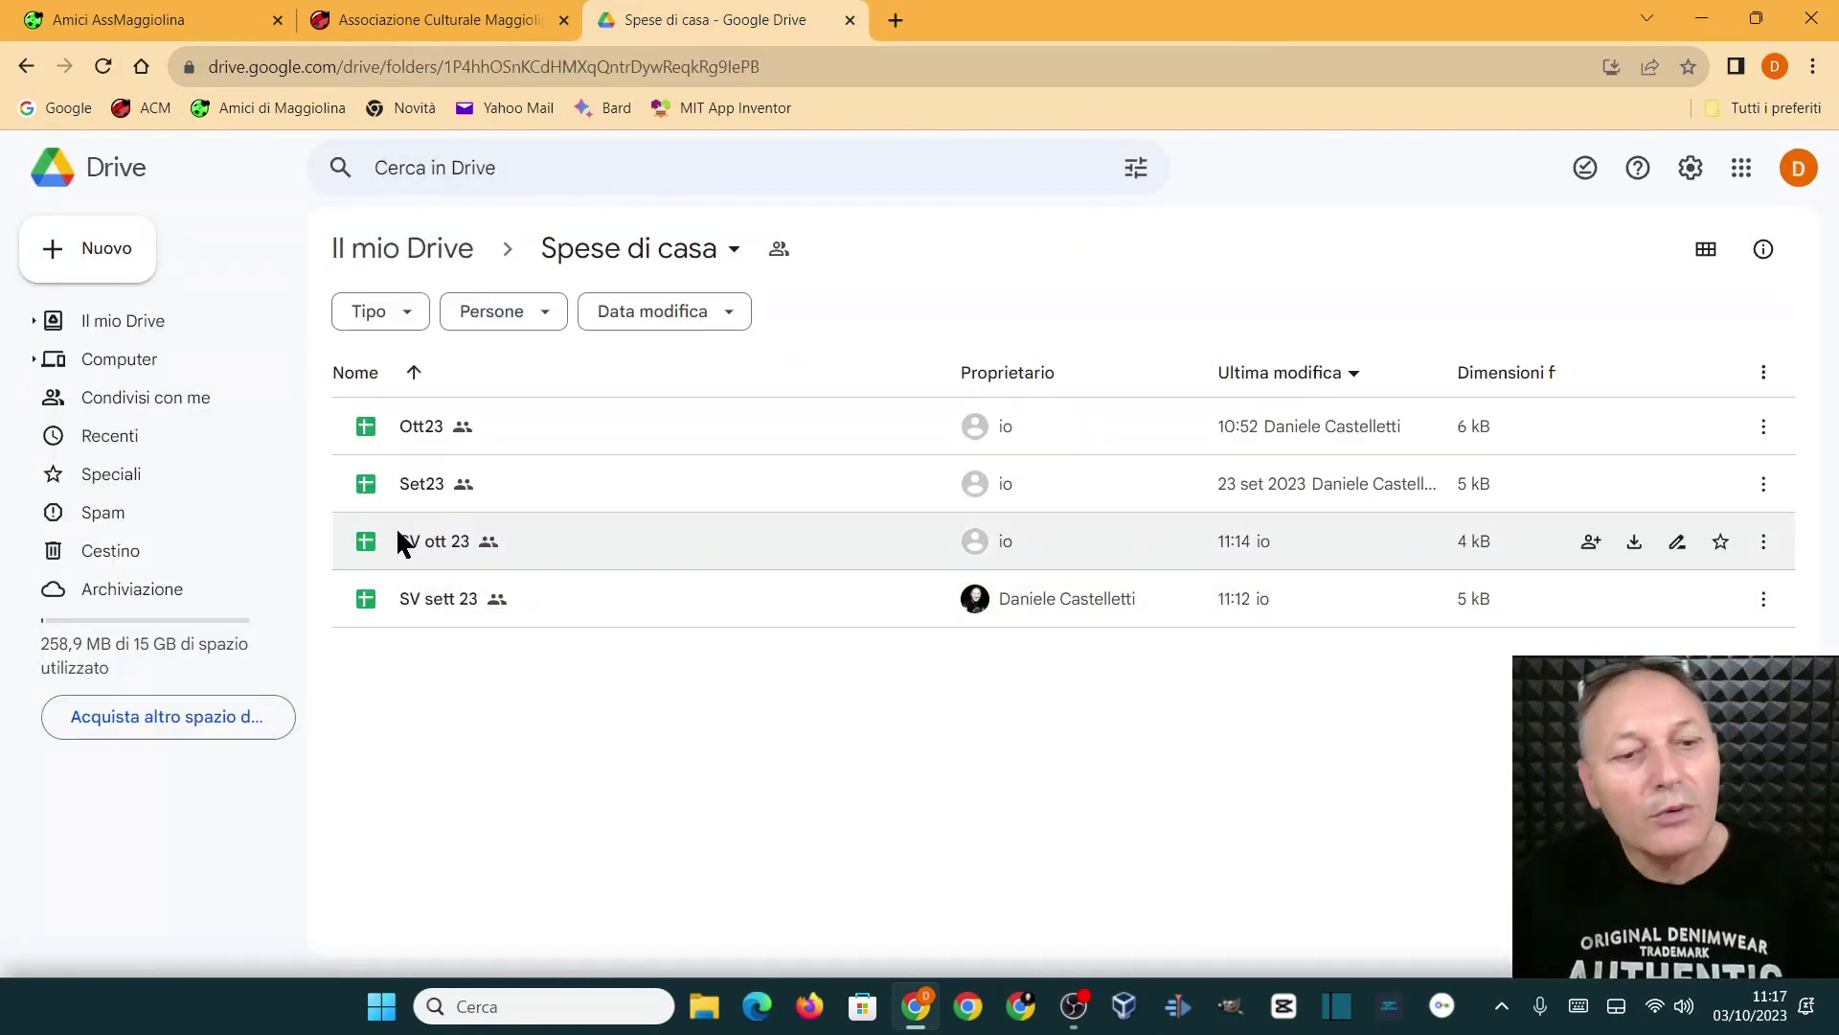
{"action": "double_click", "coordinate": [433, 596]}
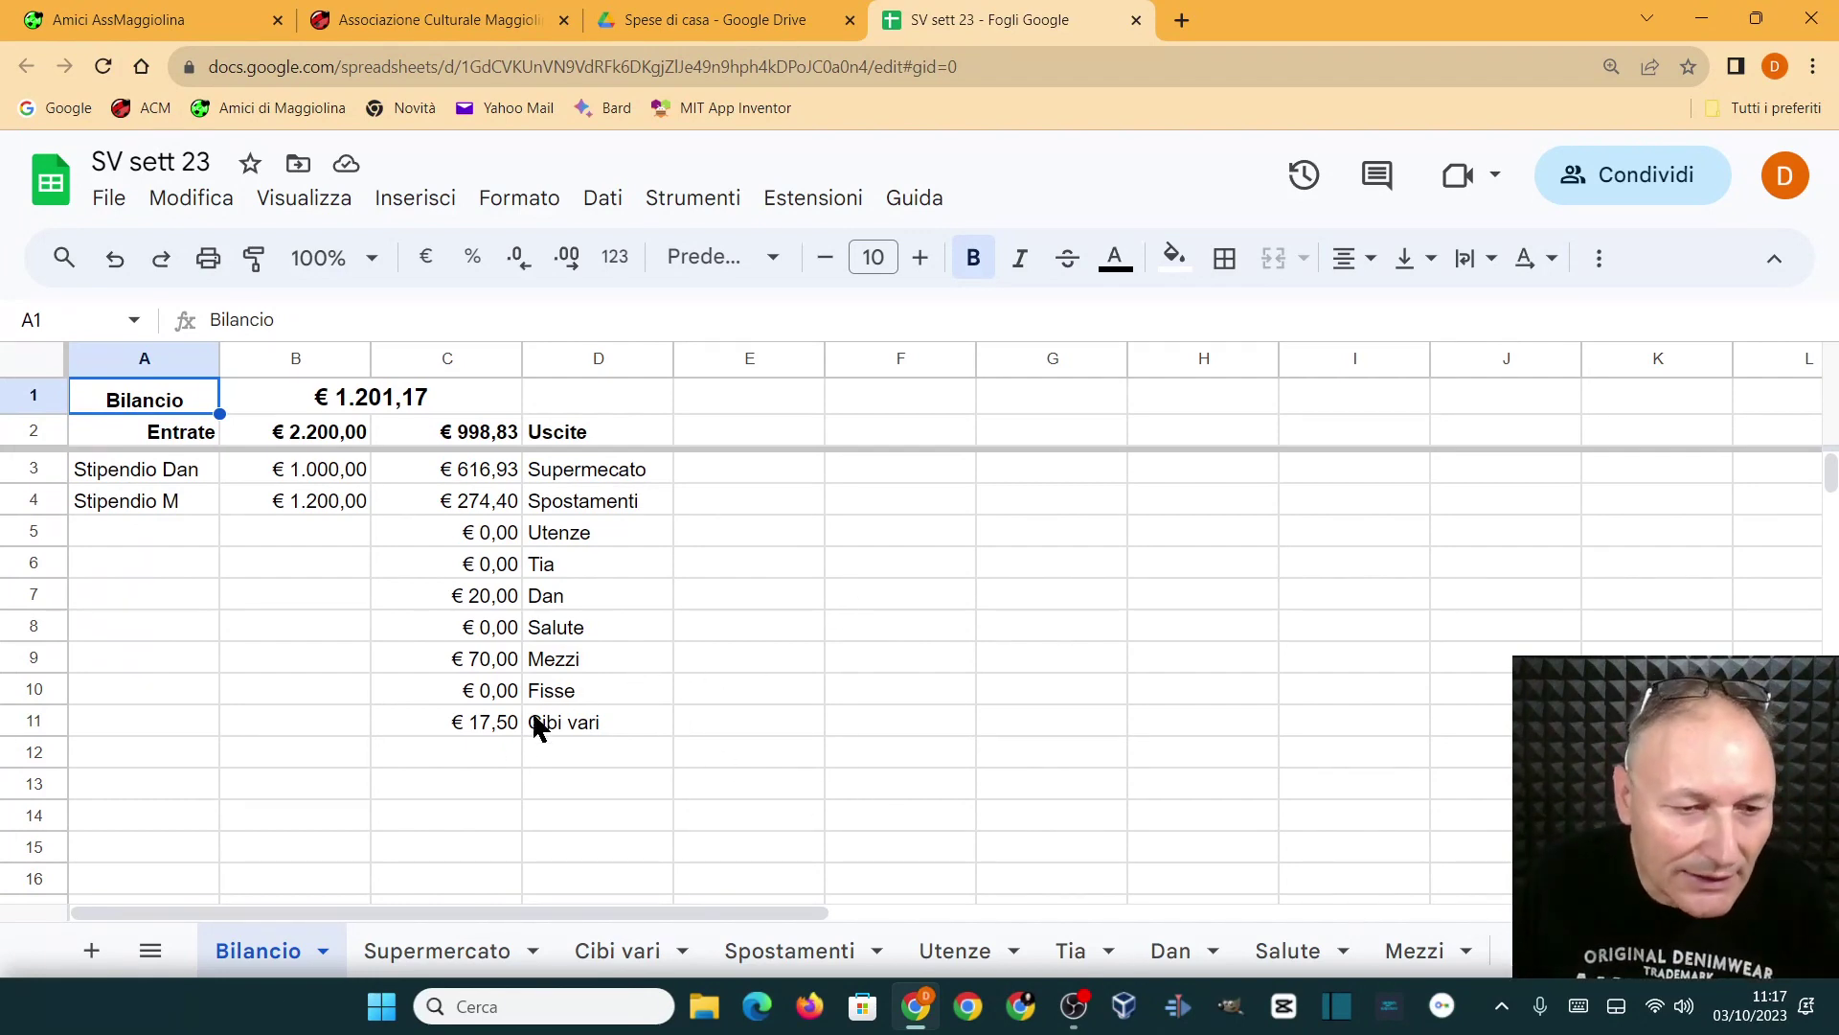
Step: Switch to SV sett 23's Supermercato sheet, whose entries total € 616,93
{"action": "left_click", "coordinate": [398, 950]}
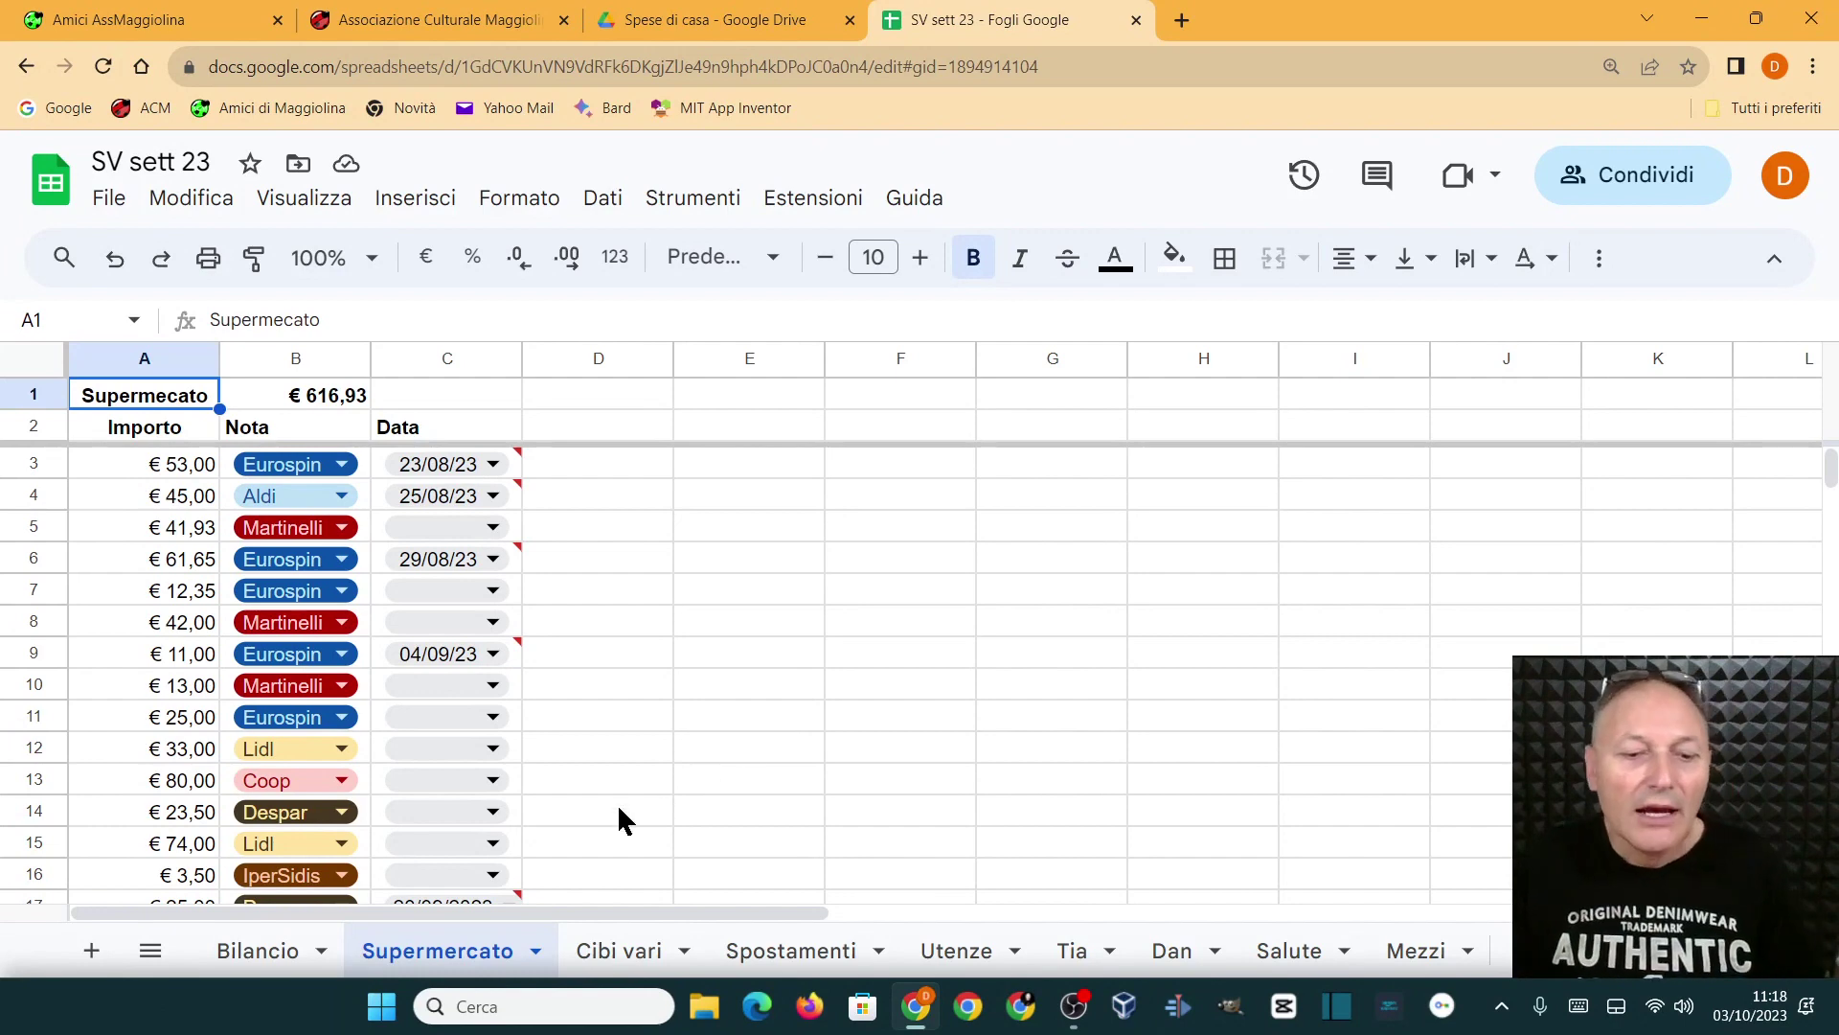
Step: Switch to the Cibi vari sheet, showing three entries totalling € 17,50
{"action": "left_click", "coordinate": [605, 951]}
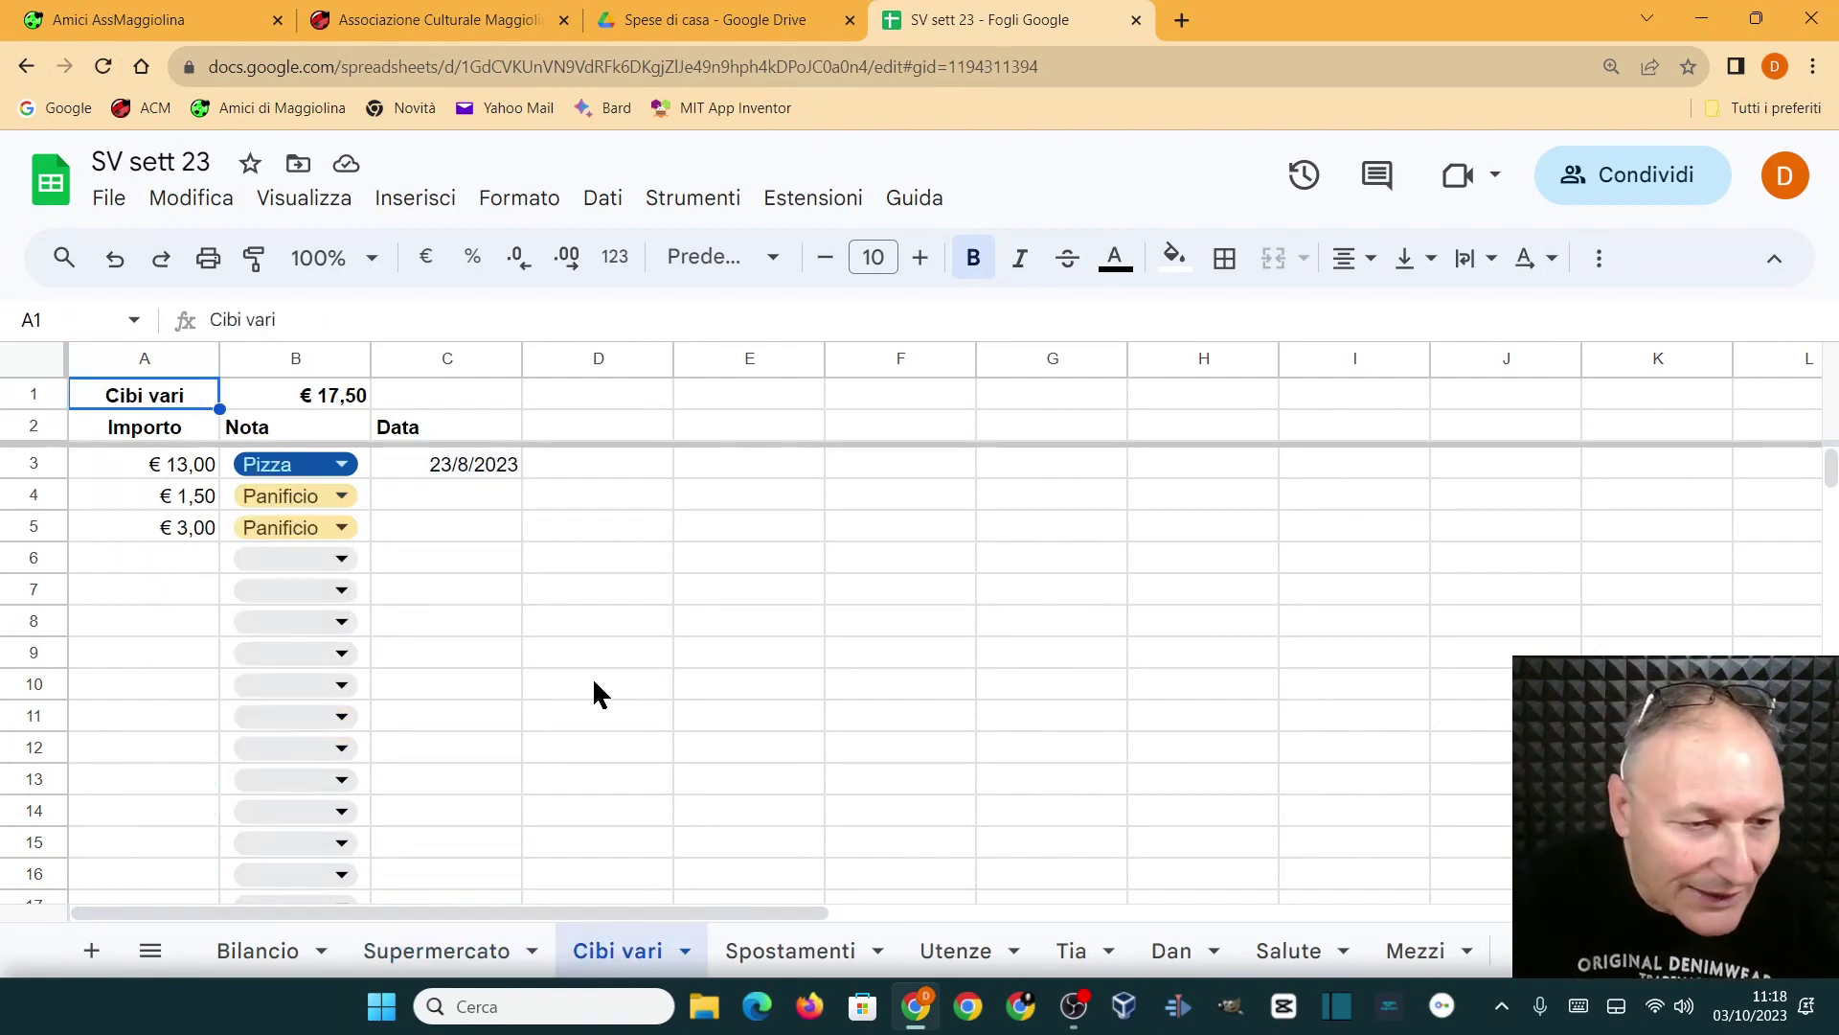